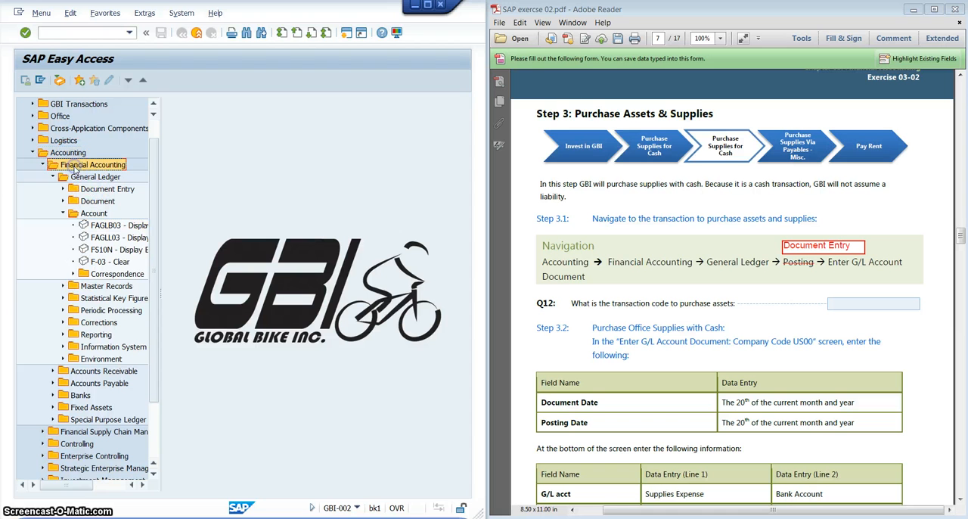
- Open the FB50 Enter G/L Account Document transaction from the Document Entry folder under Financial Accounting's General Ledger
left_click(83, 180)
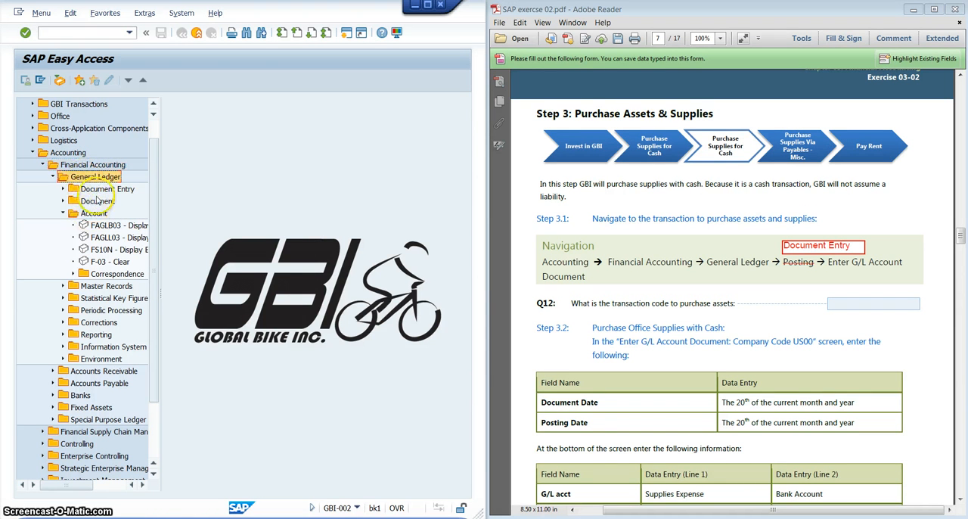
left_click(63, 212)
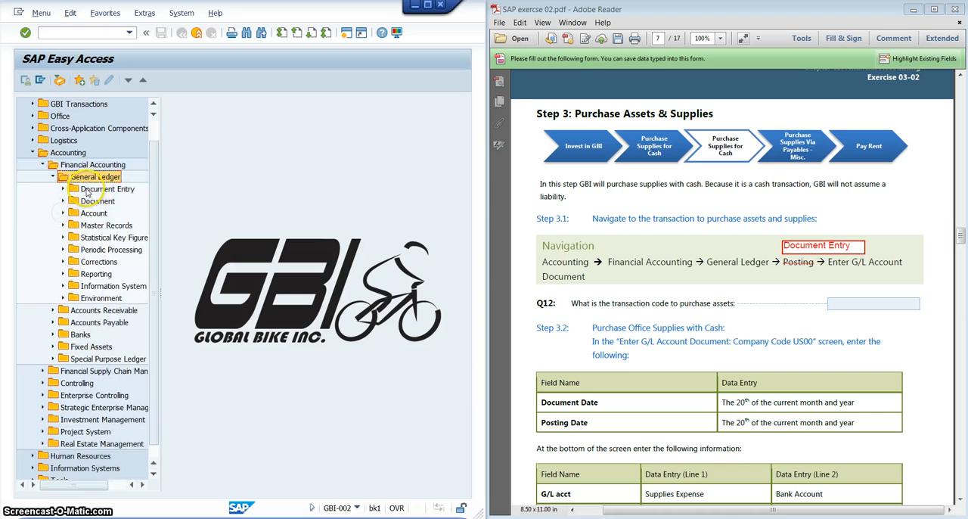
double_click(86, 190)
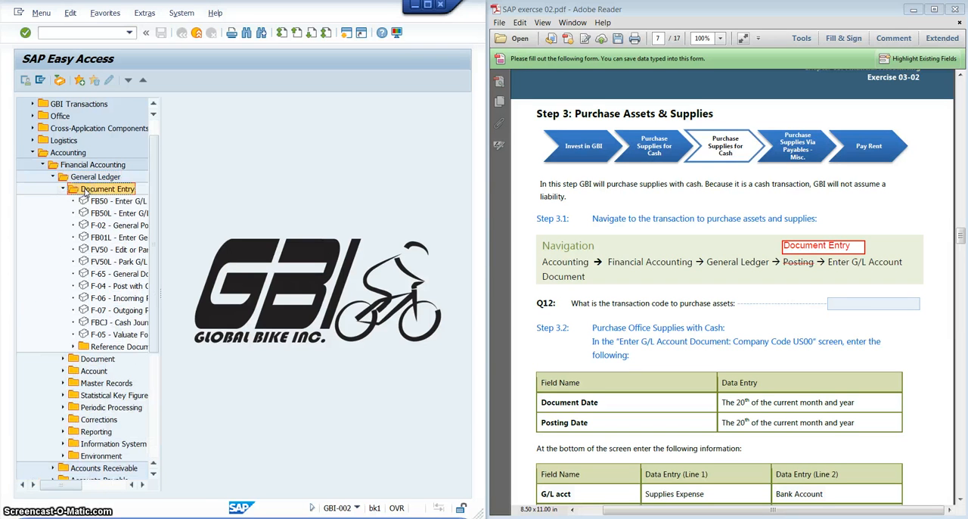
left_click(93, 200)
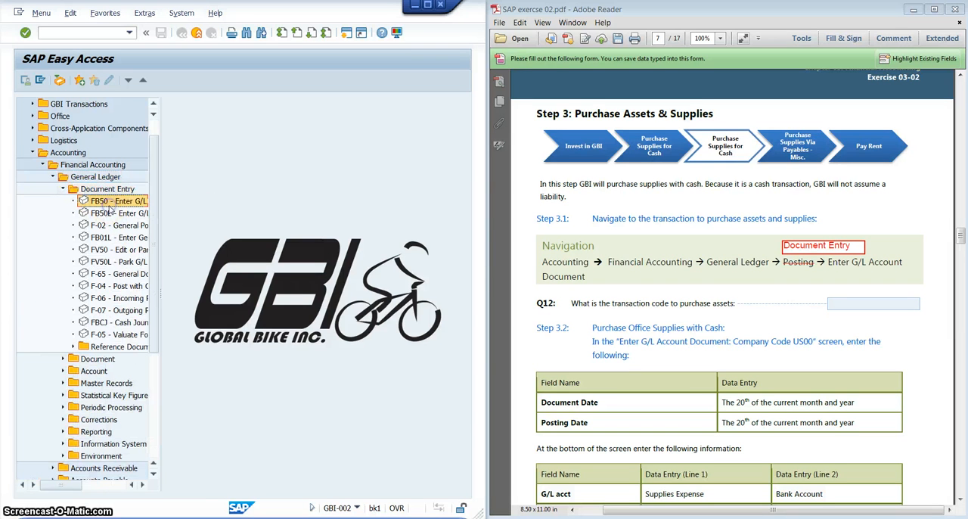
left_click(714, 302)
scroll(711, 308, "down", 3)
scroll(711, 308, "down", 4)
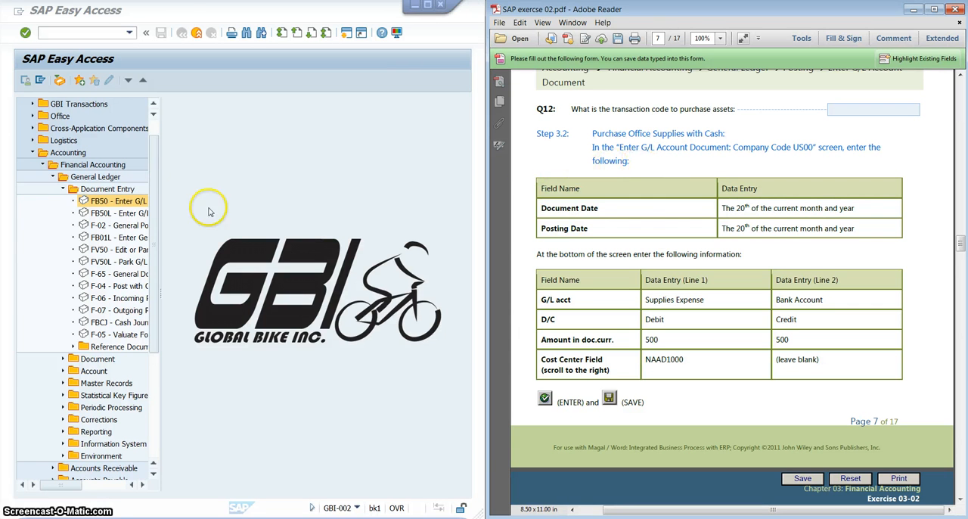
left_click(131, 200)
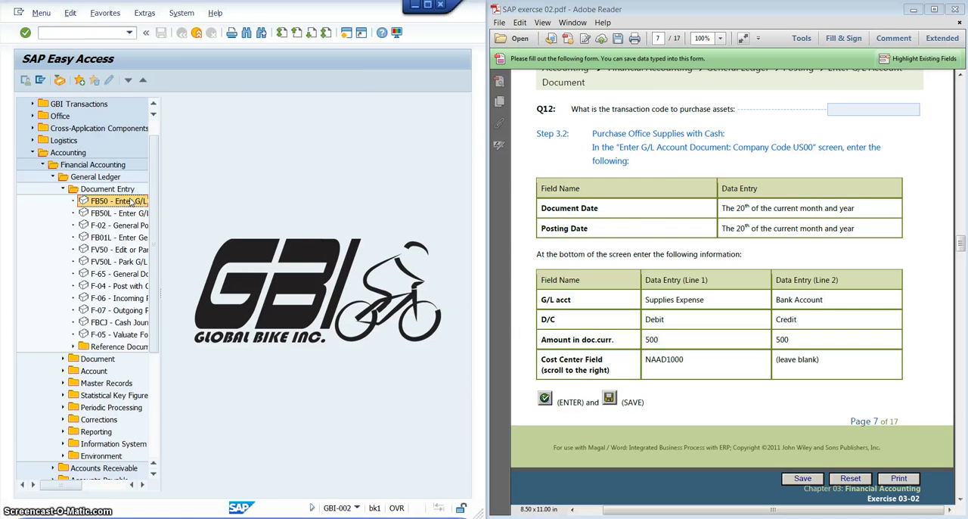
double_click(105, 202)
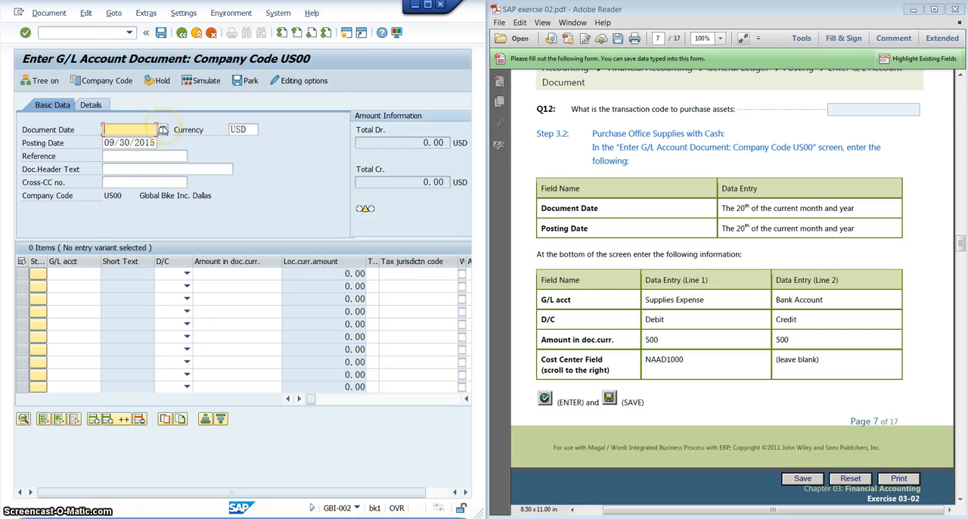
- Set both the document date and the posting date to 09/20/2015
left_click(163, 130)
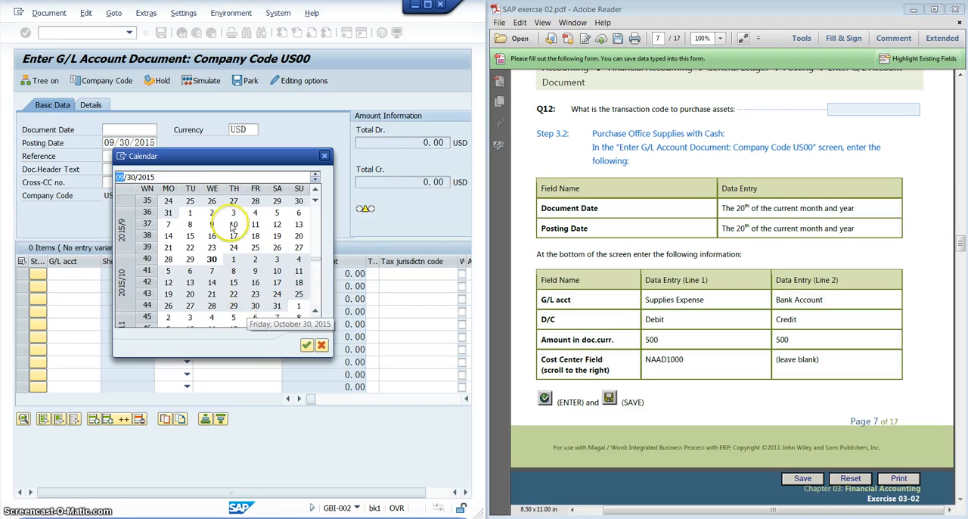
double_click(297, 236)
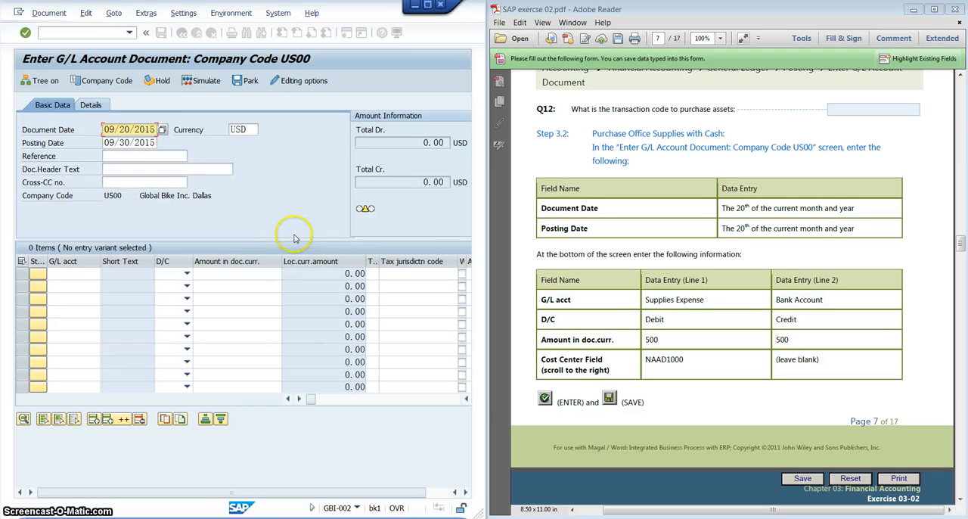
left_click(139, 143)
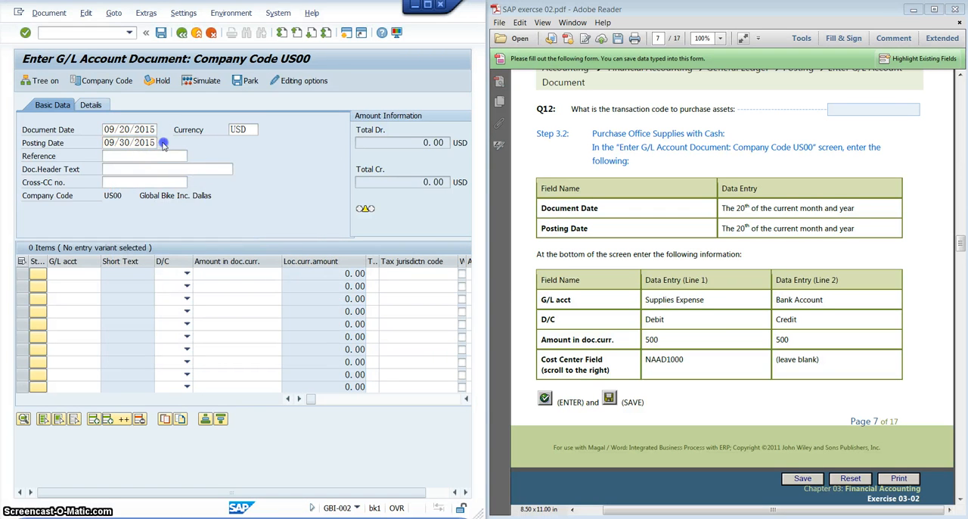
left_click(163, 143)
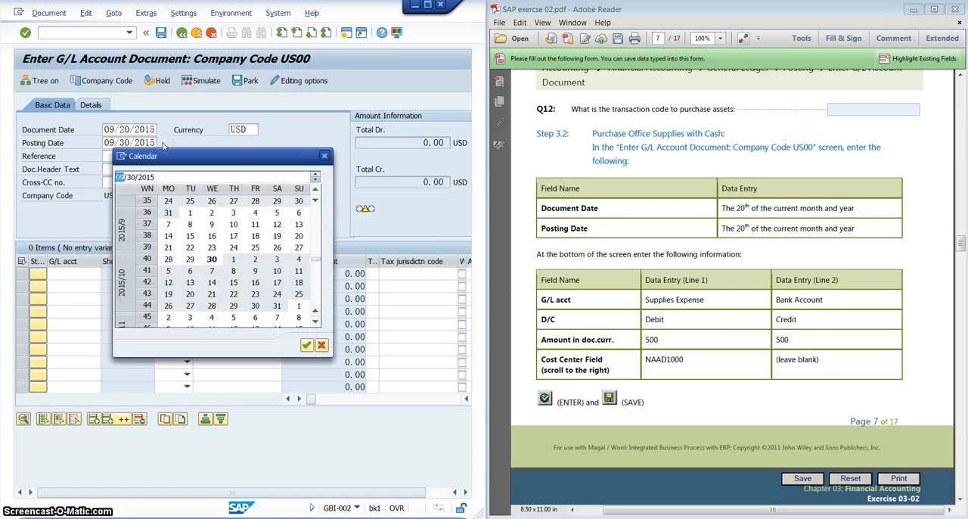
double_click(299, 236)
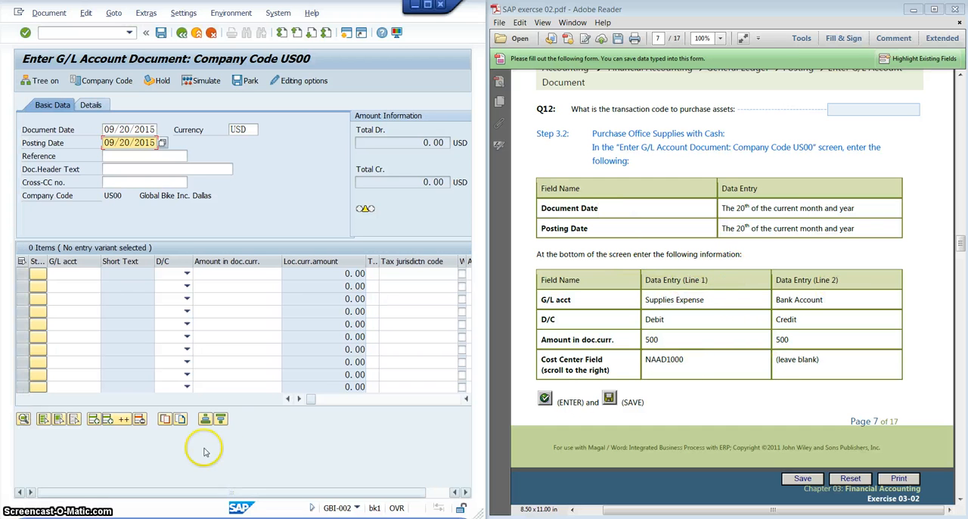
- List the G/L accounts in chart of accounts GL00 for the first line item's G/L account
left_click(69, 271)
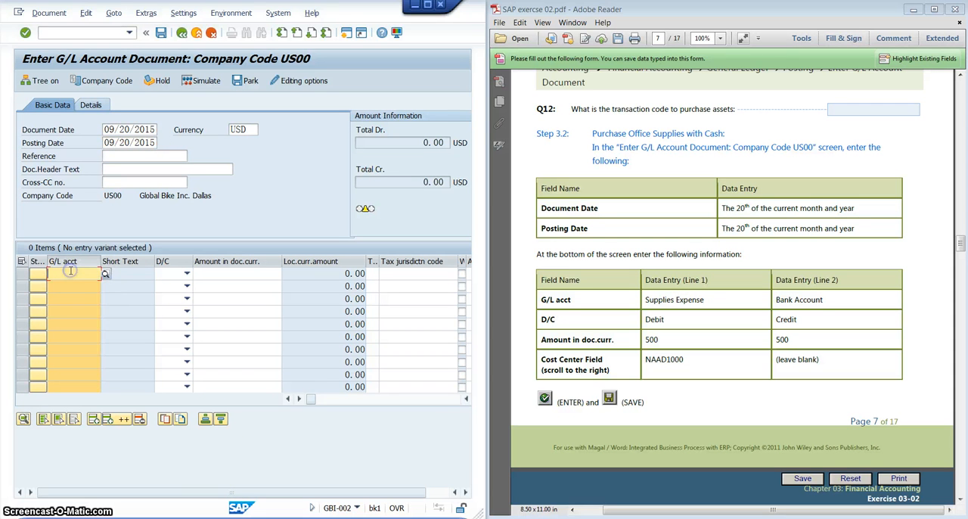
left_click(86, 271)
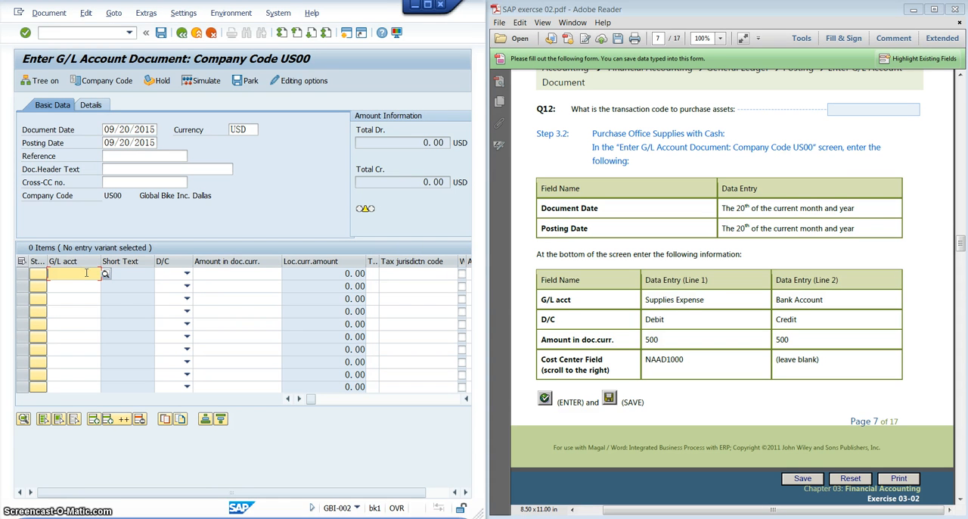
left_click(106, 273)
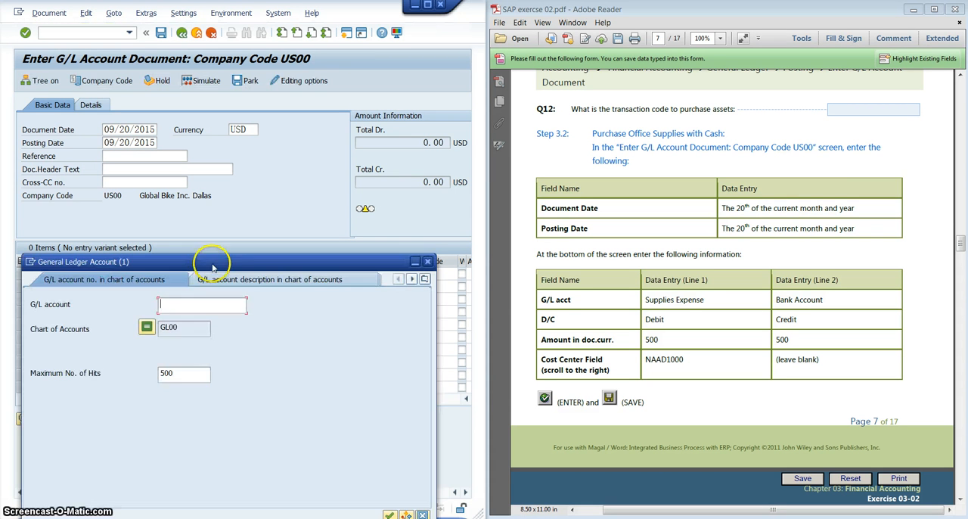
left_click_drag(212, 267, 239, 73)
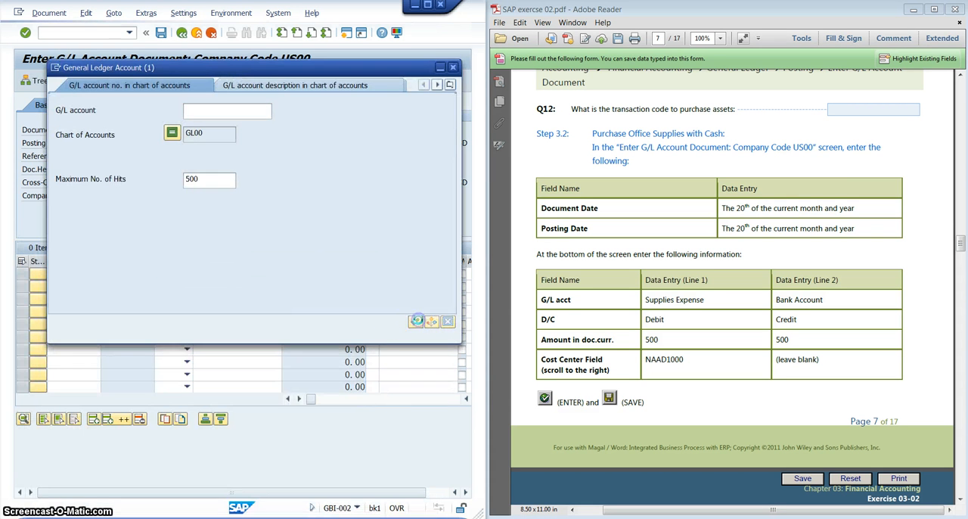
left_click(416, 321)
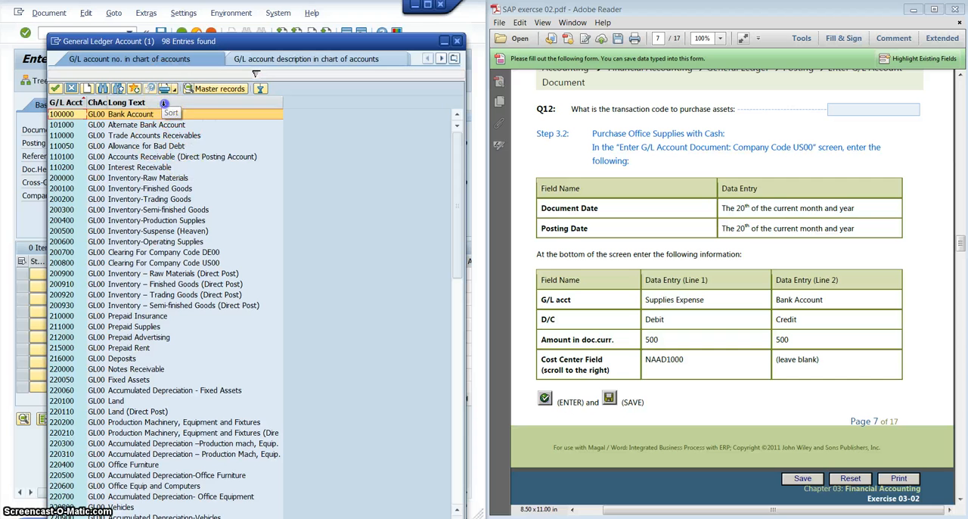
- Sort the account list by long text in descending order and choose Supplies Expense (740000) for the first line item
left_click(163, 103)
left_click(183, 103)
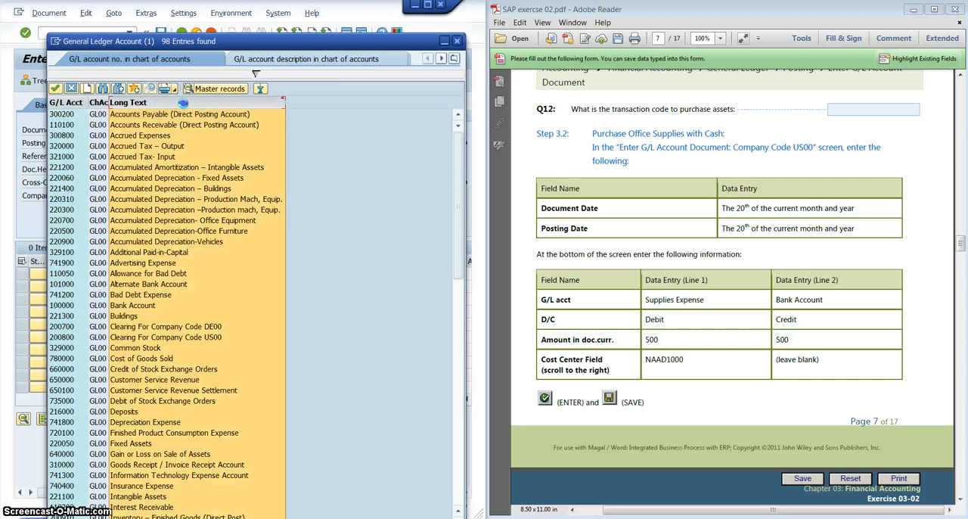
scroll(178, 197, "down", 12)
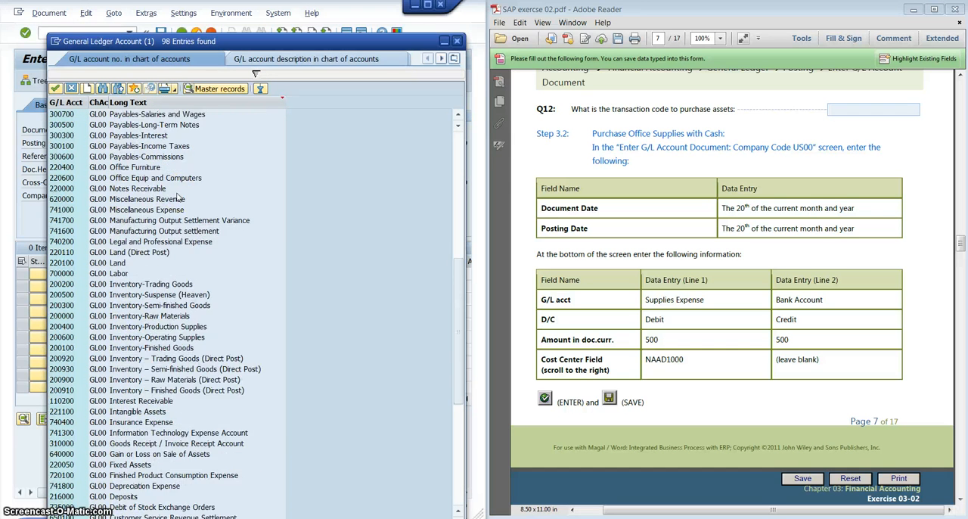
scroll(179, 198, "down", 8)
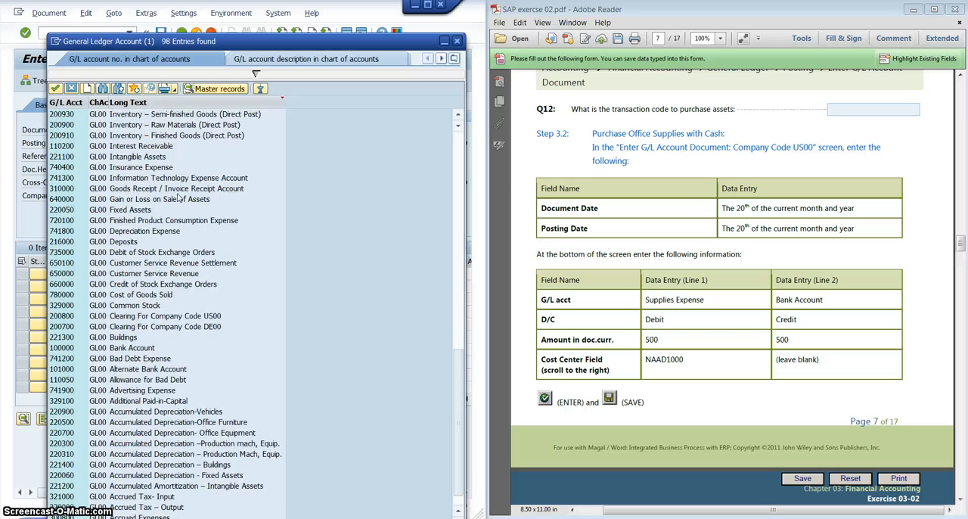
scroll(179, 197, "down", 1)
scroll(179, 197, "up", 16)
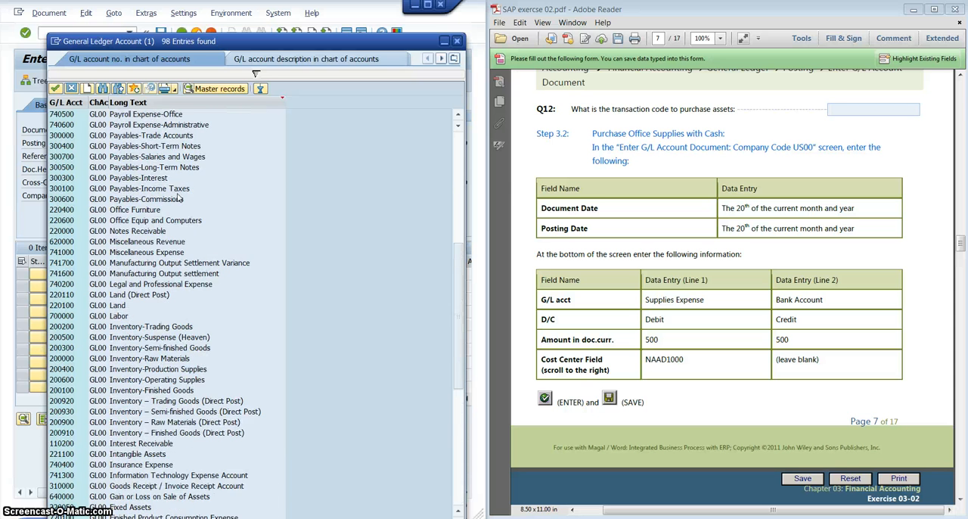
scroll(178, 198, "up", 2)
left_click(140, 236)
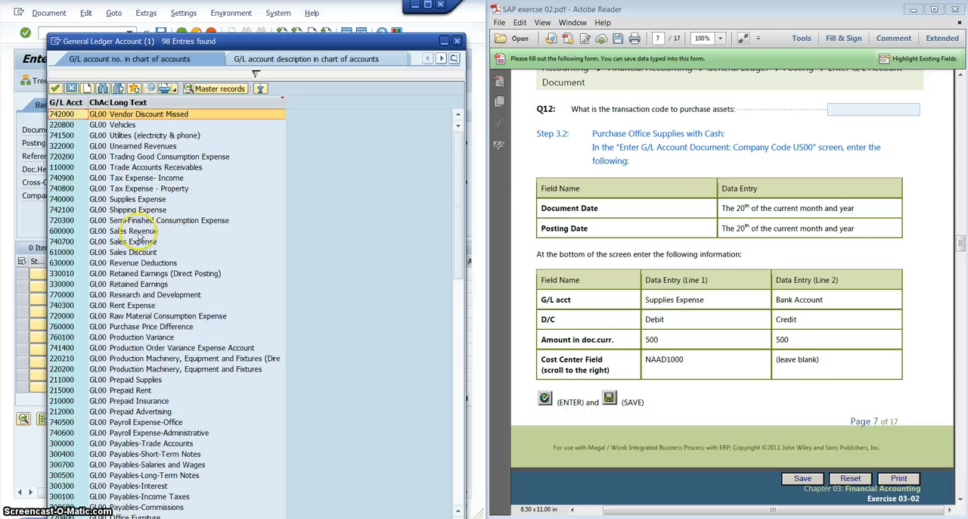
left_click(142, 200)
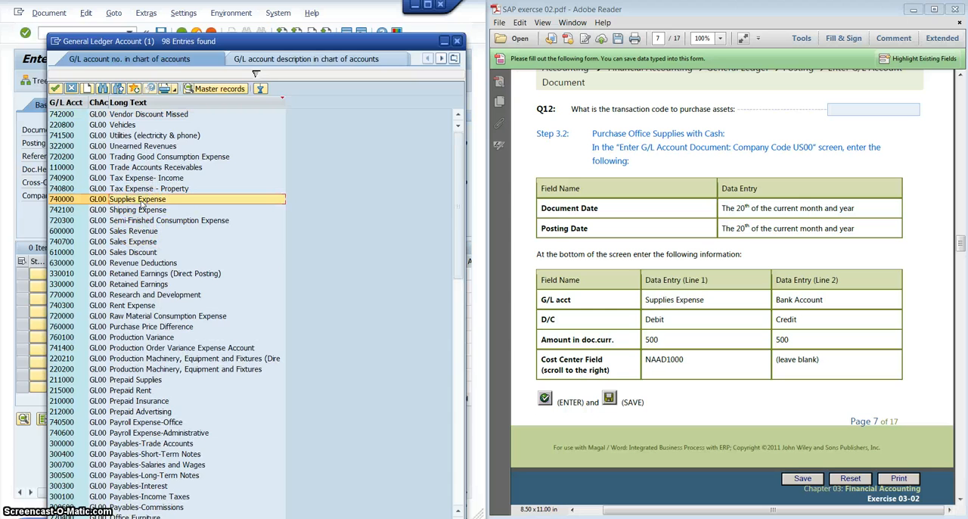
double_click(144, 200)
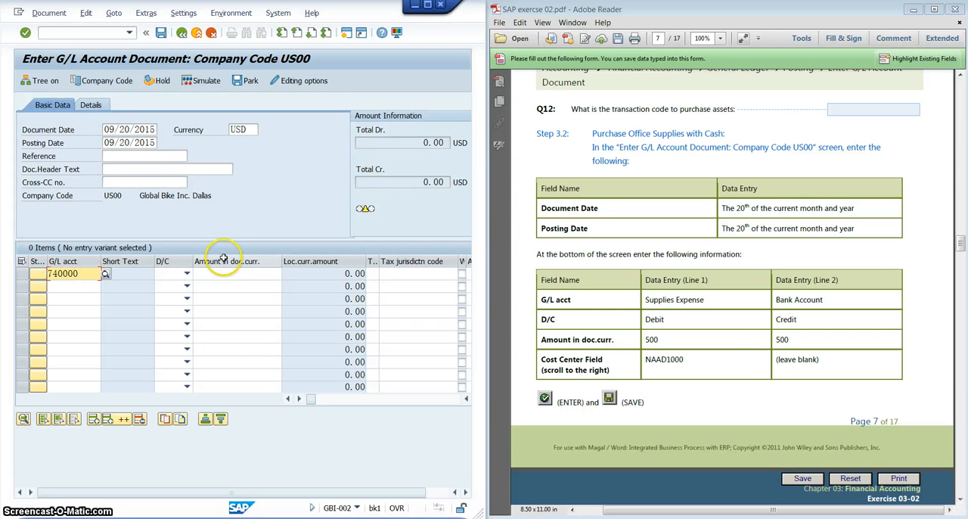
- Set the Supplies Expense line to Debit with an amount of 500 in document currency
left_click(186, 274)
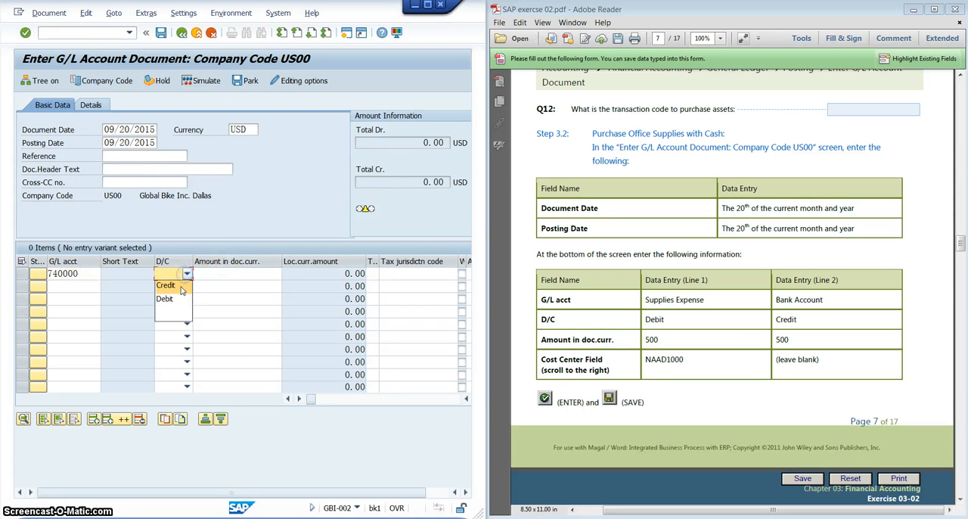
left_click(168, 299)
left_click(199, 274)
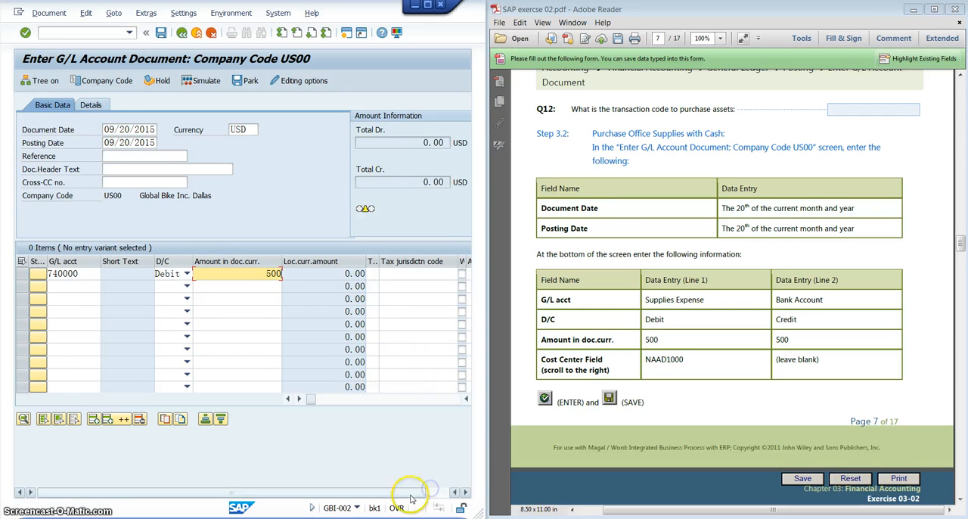
- Enter NAAD1000 as the cost center of the Supplies Expense line
left_click_drag(431, 492, 454, 492)
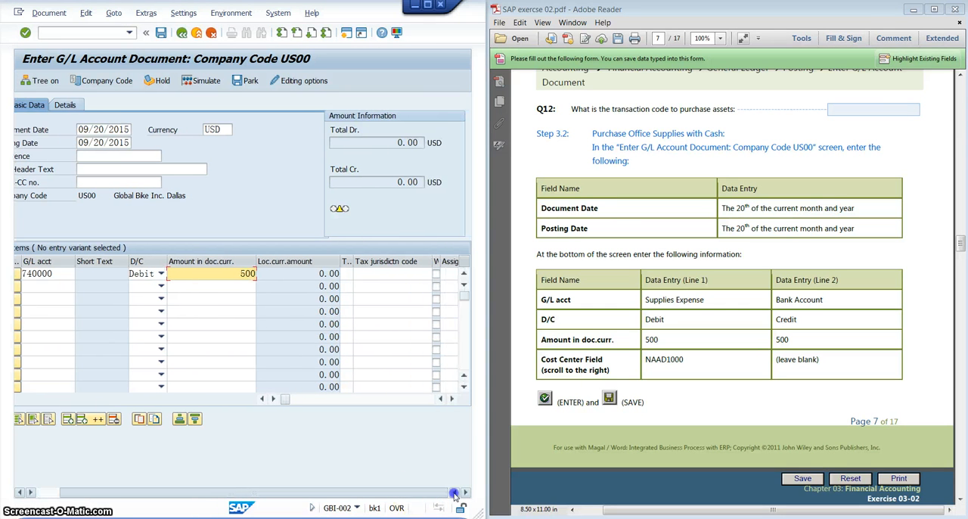
left_click(450, 400)
left_click(451, 400)
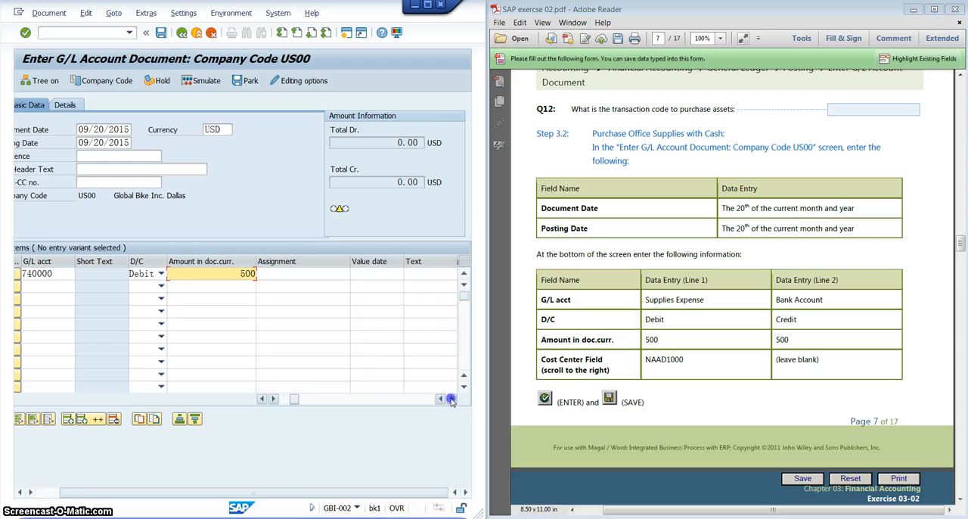
left_click(451, 400)
left_click(451, 400)
left_click(450, 400)
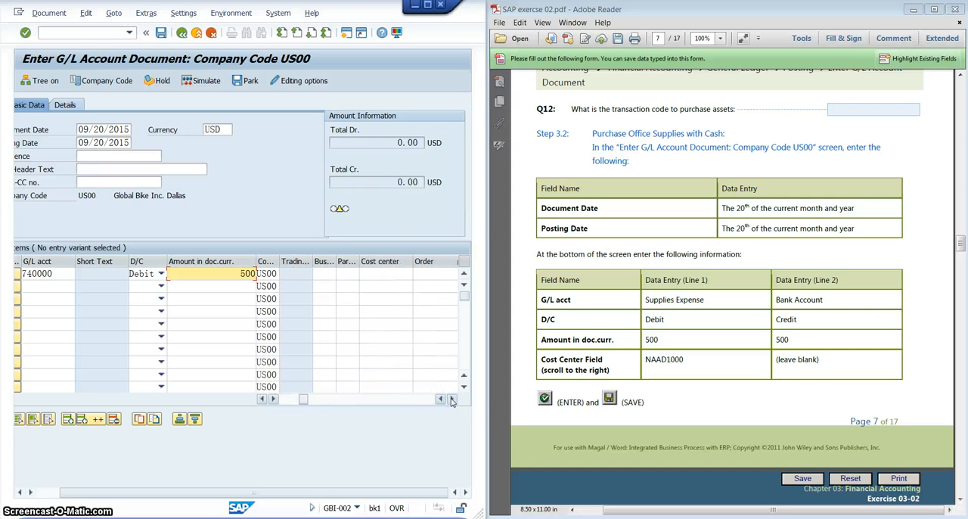
left_click(376, 262)
left_click(378, 262)
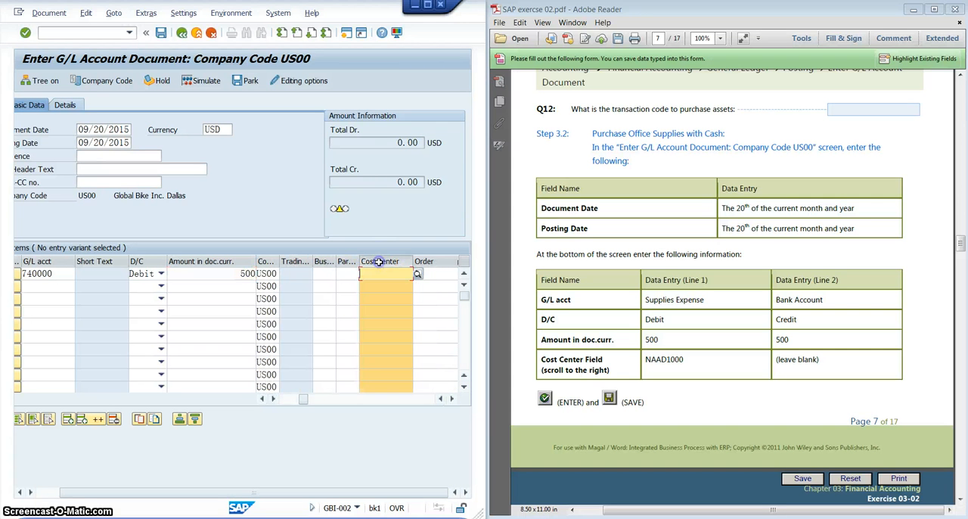
left_click(379, 262)
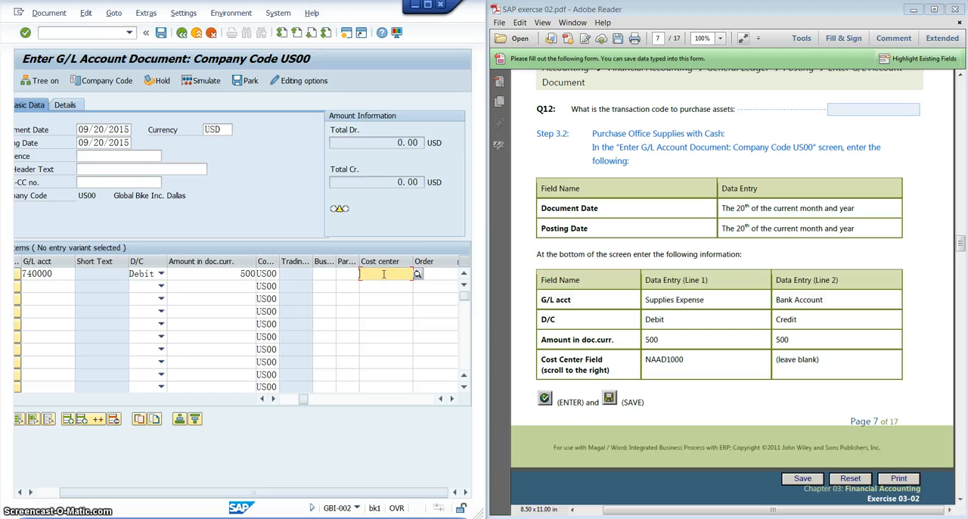
type("NA")
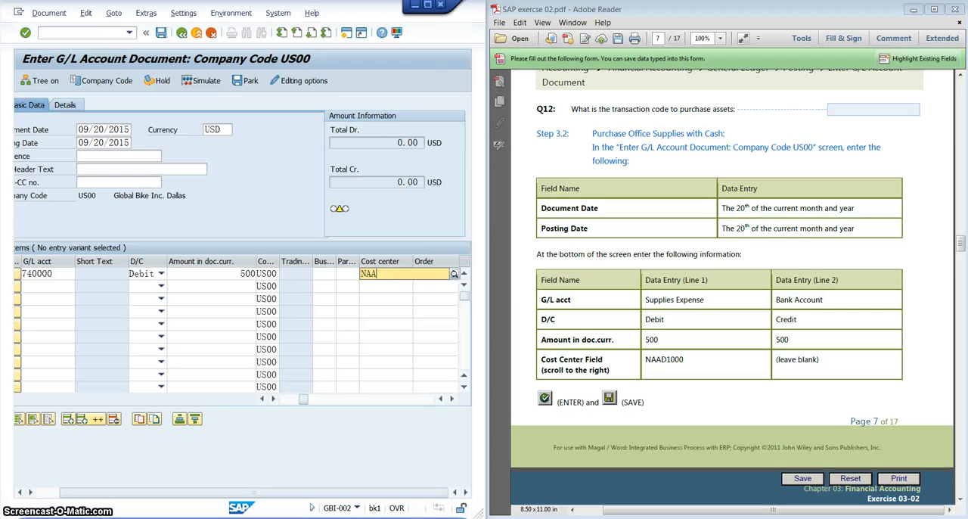
type("A")
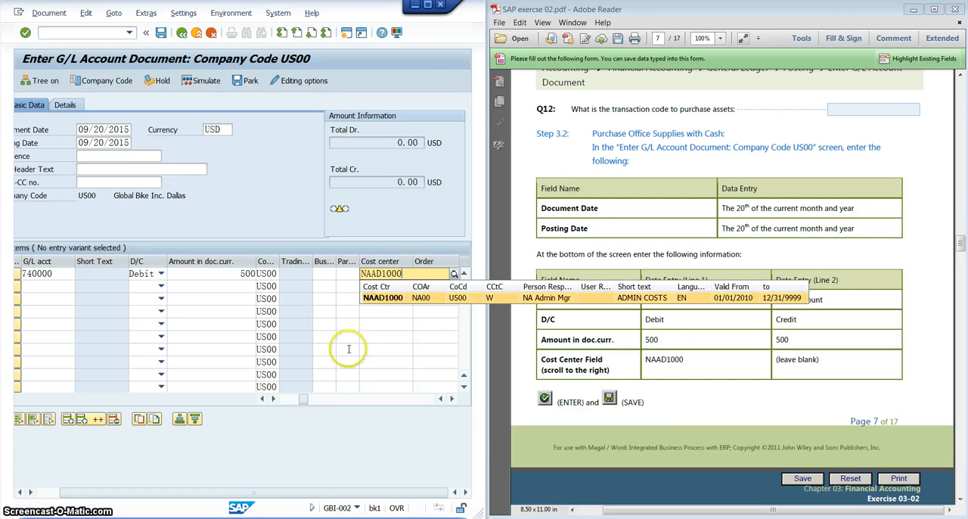
- Look up the second line item's G/L account in the account list and choose Bank Account (100000)
left_click_drag(302, 403, 284, 401)
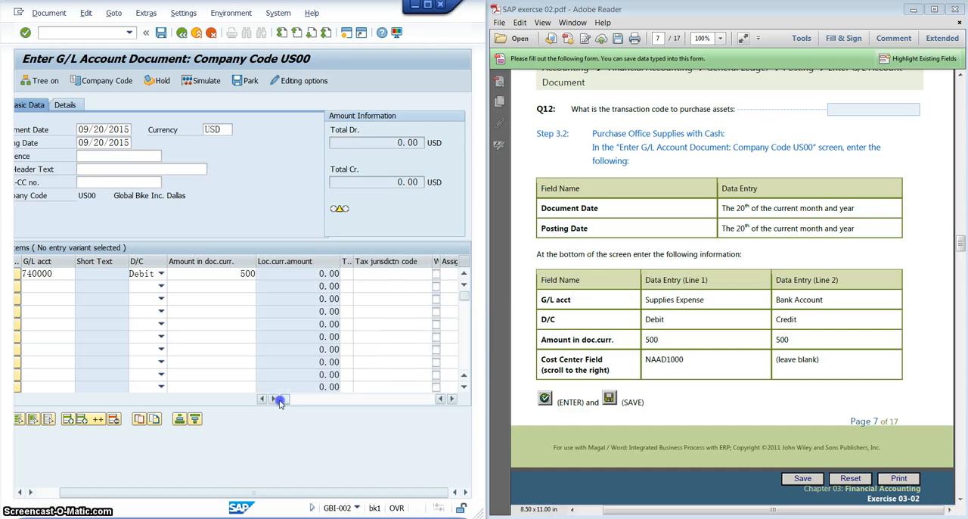
left_click(61, 282)
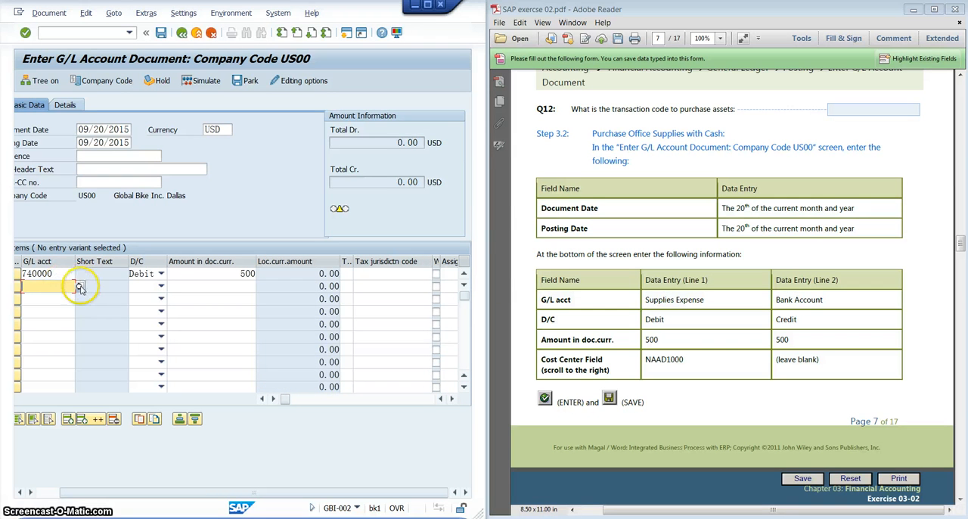
left_click(80, 288)
left_click_drag(230, 269, 258, 84)
left_click(429, 346)
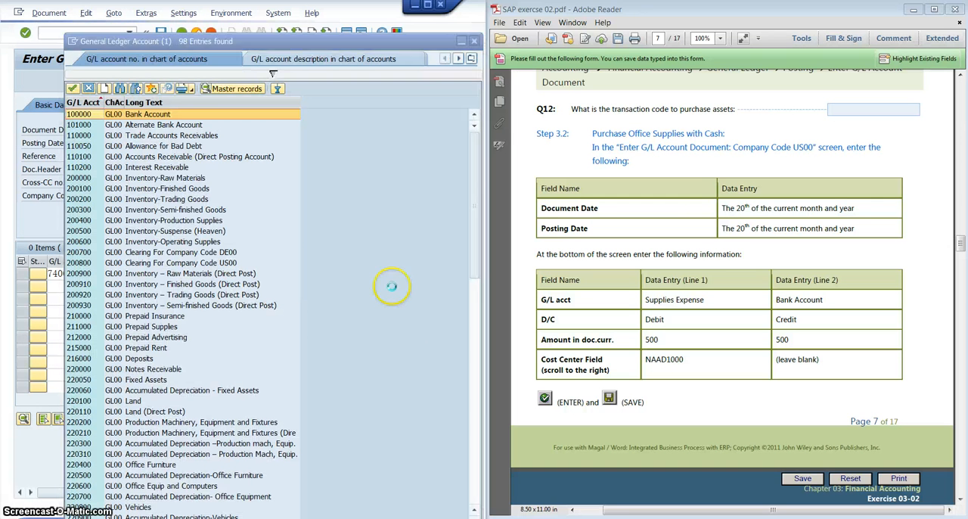
double_click(165, 115)
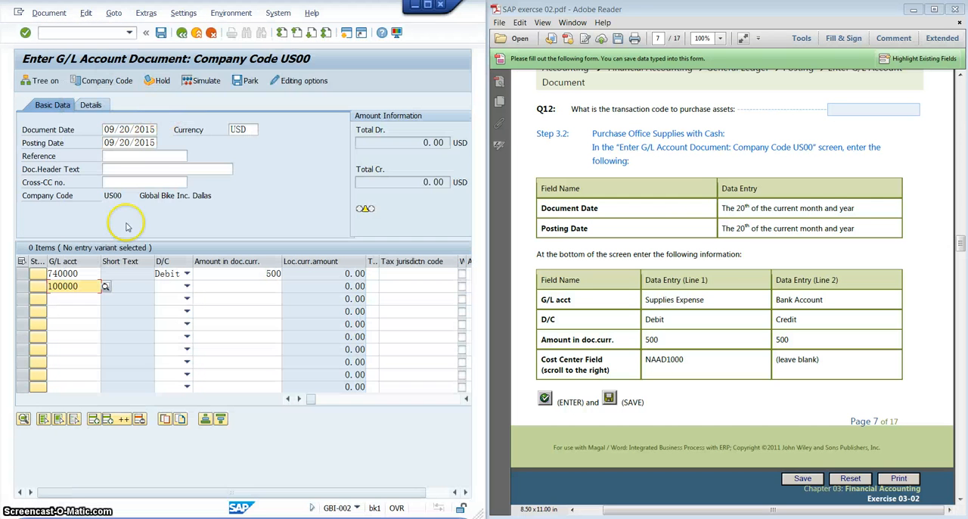
- Set the Bank Account line to Credit with an amount of 500 in document currency
left_click(186, 287)
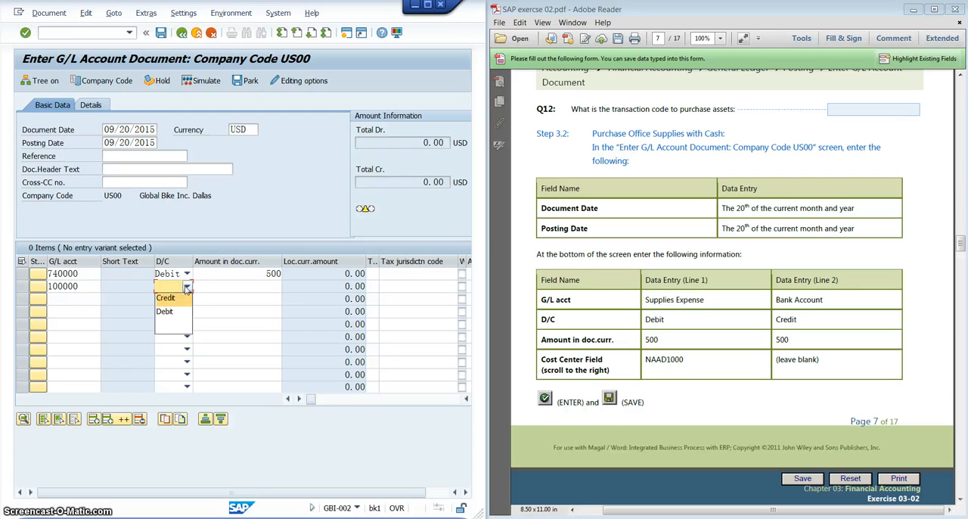
left_click(165, 298)
left_click(261, 279)
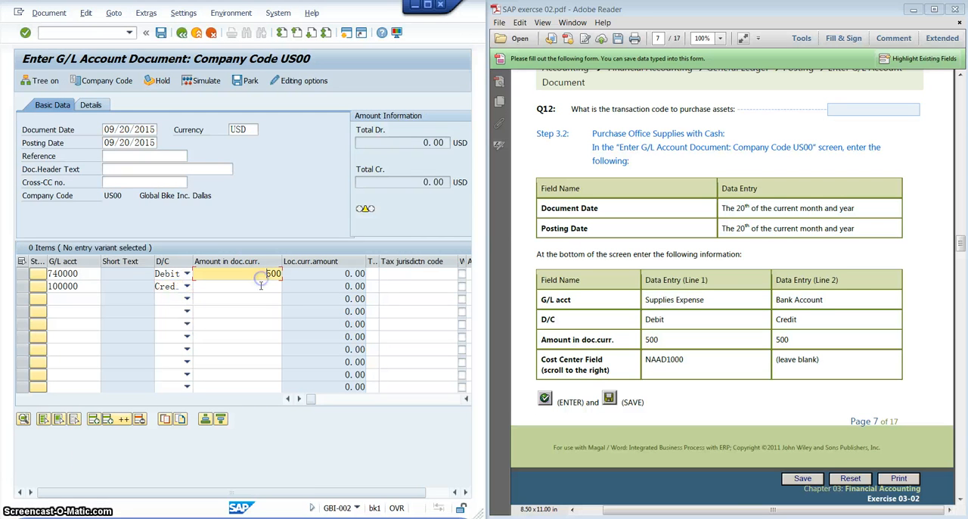
left_click(260, 286)
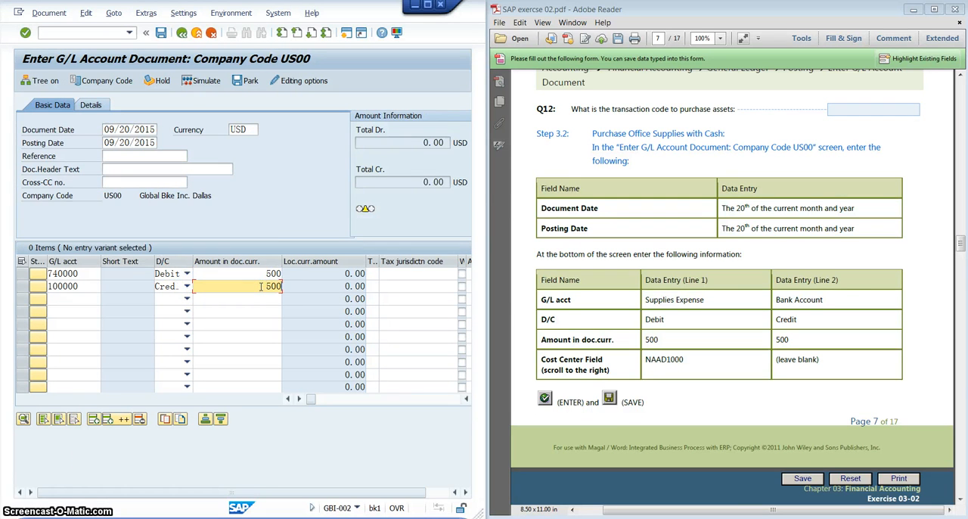
- Validate the two entered line items and post the G/L account document
left_click(807, 367)
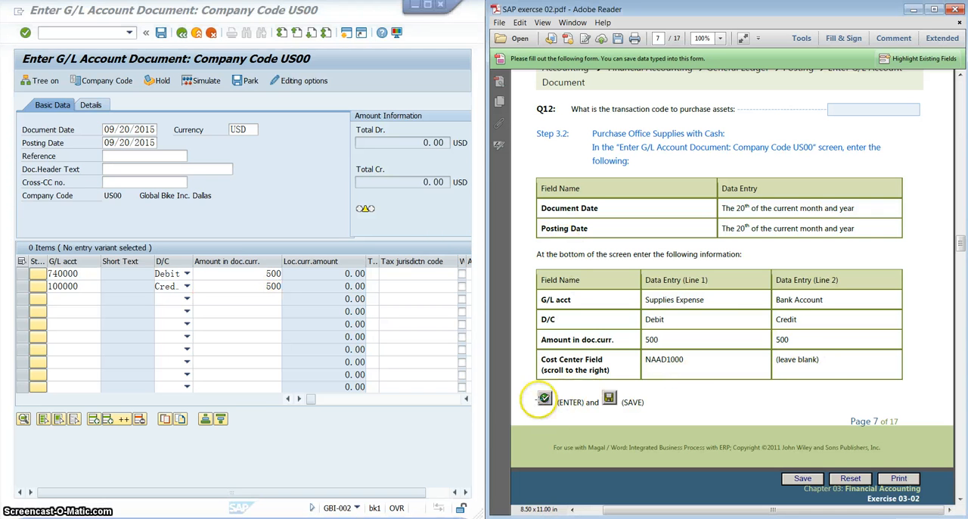
left_click(282, 207)
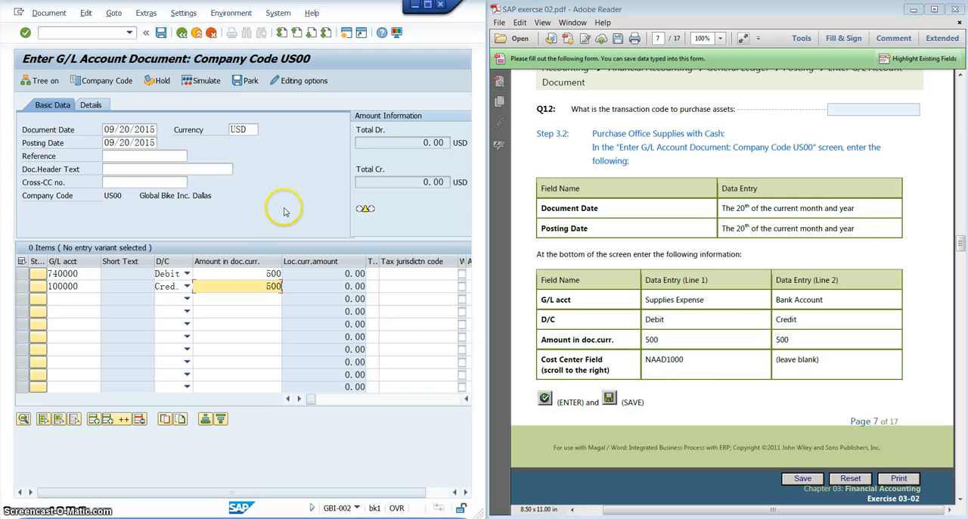
left_click(26, 34)
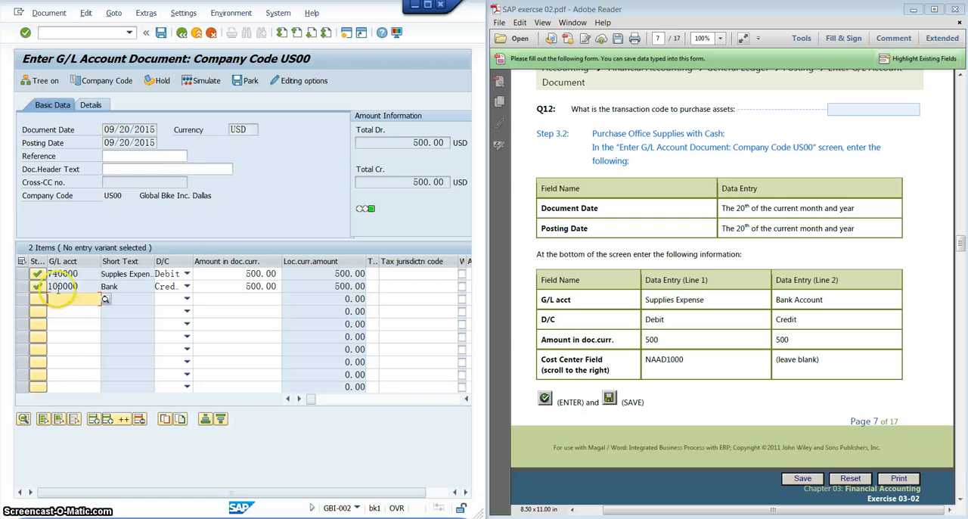
left_click(161, 33)
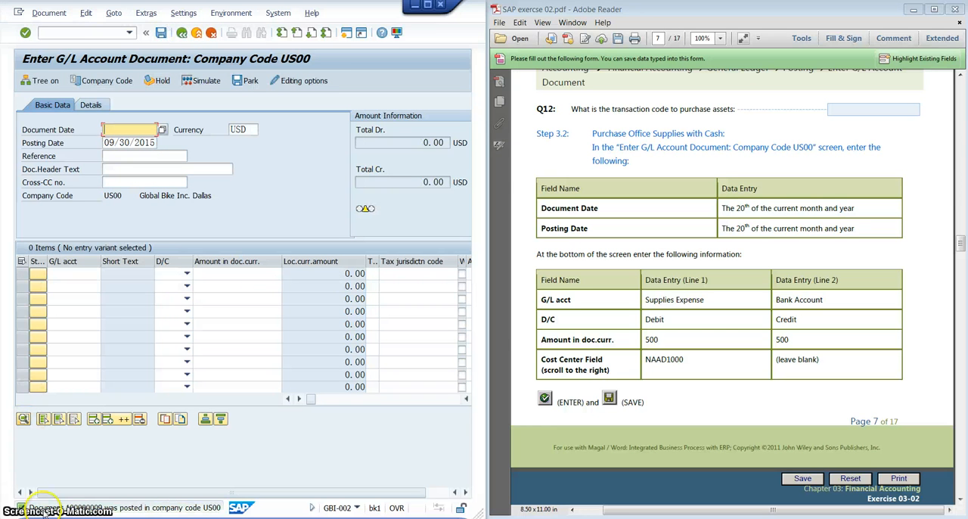
- Open the details of the posting message and copy the document number from it
double_click(104, 507)
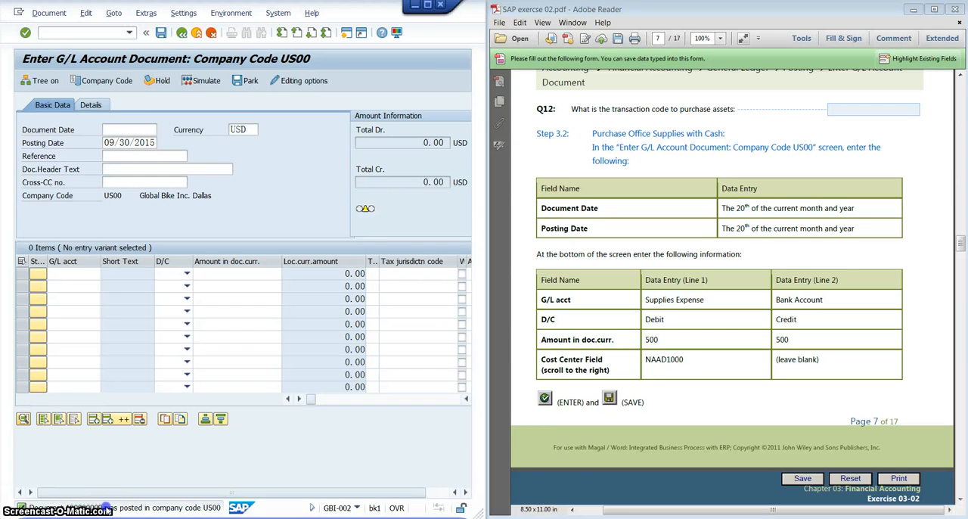
double_click(255, 132)
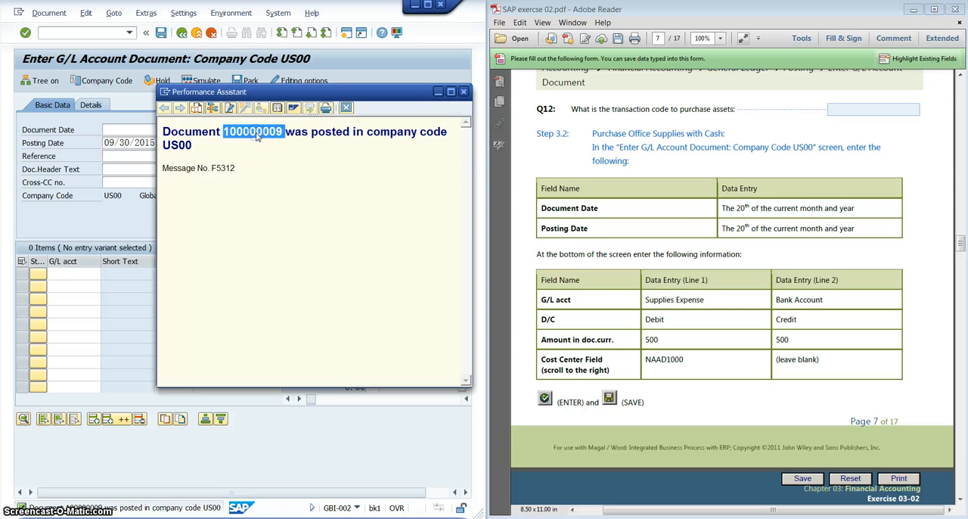
right_click(263, 134)
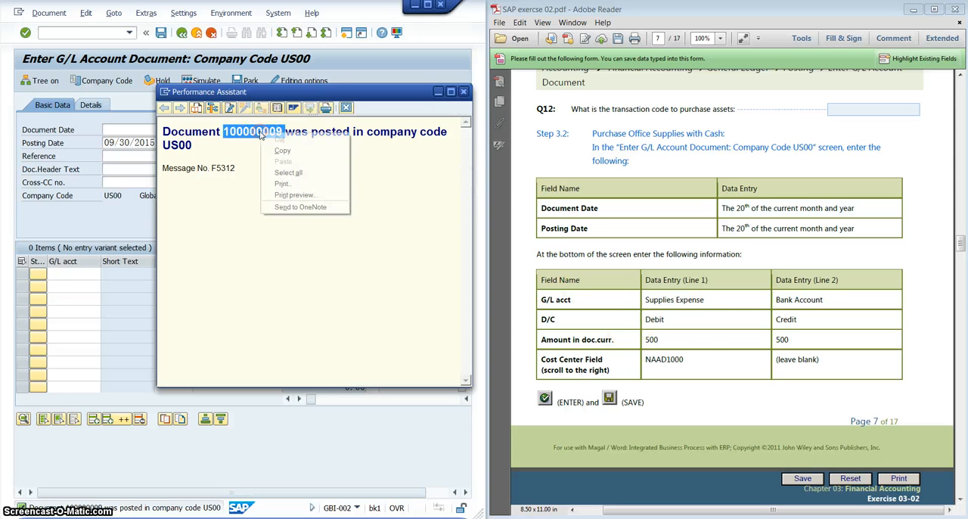
left_click(281, 150)
- Switch to the exercise PDF in Adobe Reader and review questions Q13 to Q17 about the supplies purchase
left_click(719, 342)
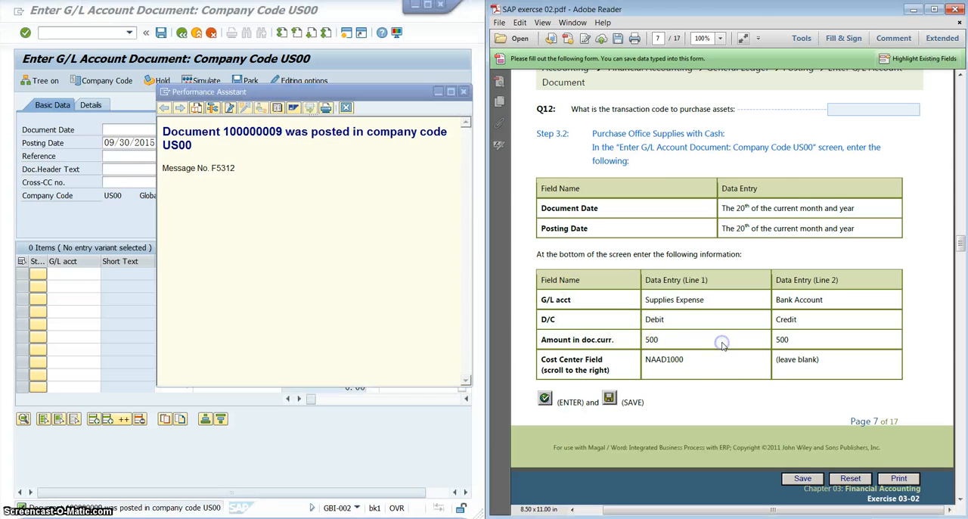
scroll(722, 342, "down", 5)
scroll(722, 342, "down", 3)
scroll(686, 290, "up", 1)
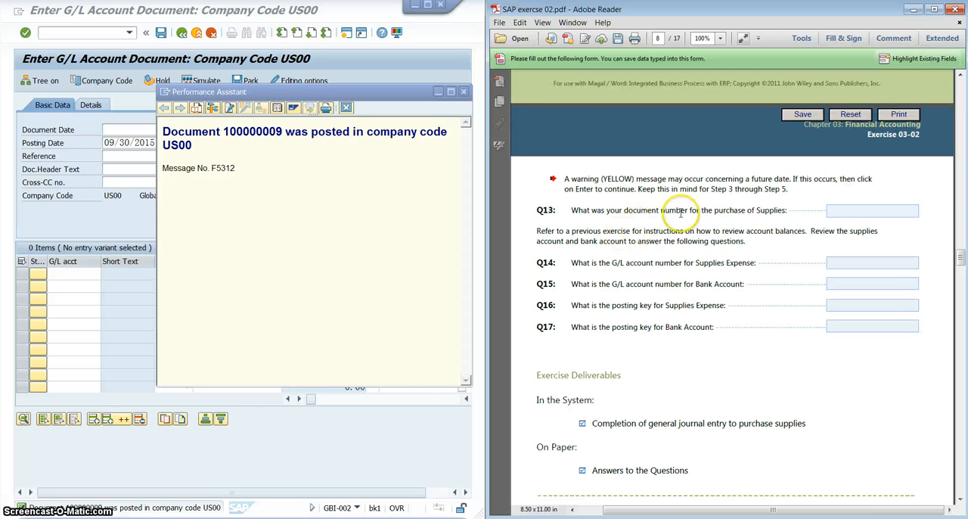
left_click(853, 212)
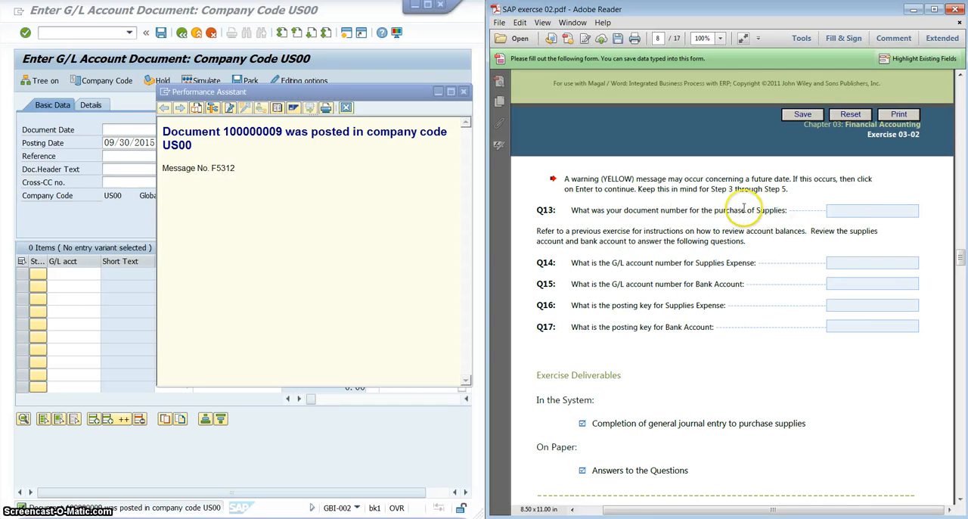
left_click_drag(593, 234, 603, 270)
left_click(647, 278)
scroll(649, 277, "down", 1)
scroll(649, 277, "down", 1)
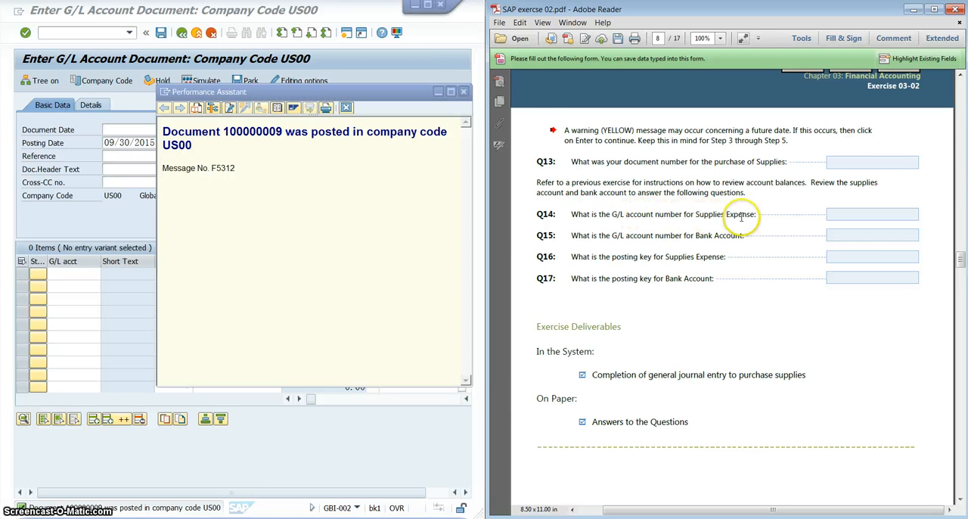
- Close the posting message details in SAP and exit the G/L document entry, discarding the empty new document
left_click(464, 92)
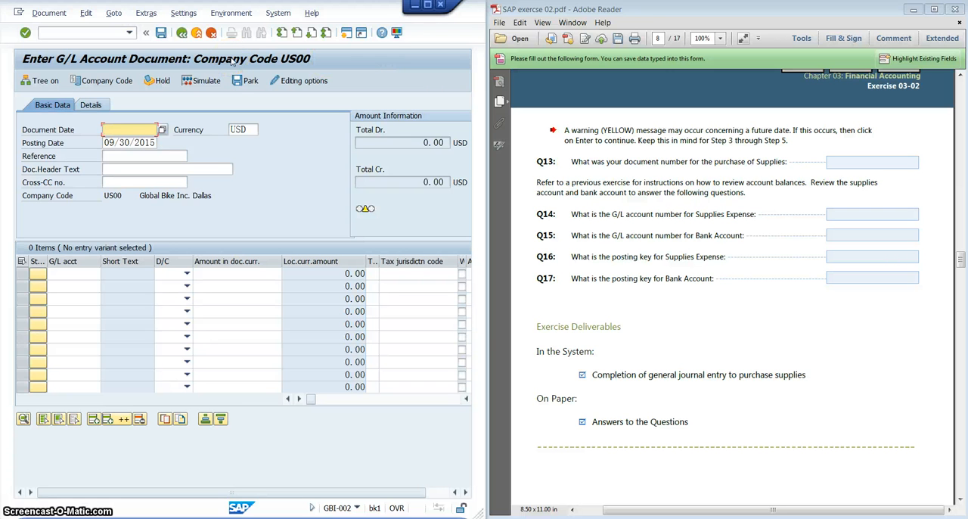
left_click(196, 33)
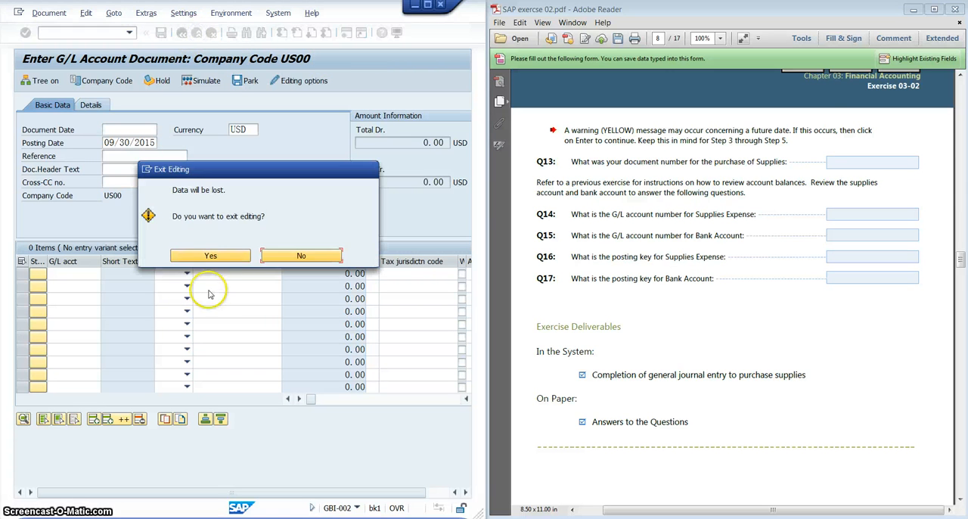
left_click(210, 256)
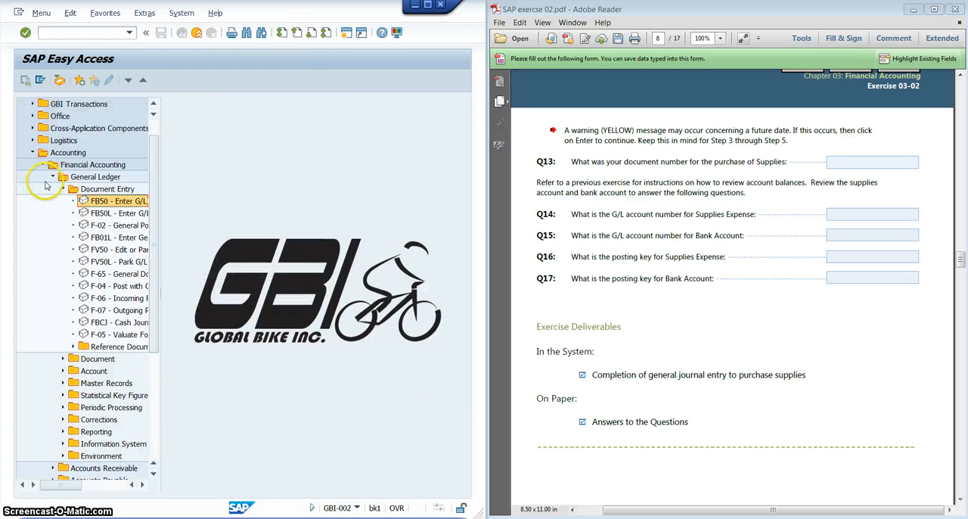
- Open the G/L Account Balance Display from the Account folder of the General Ledger
left_click(73, 381)
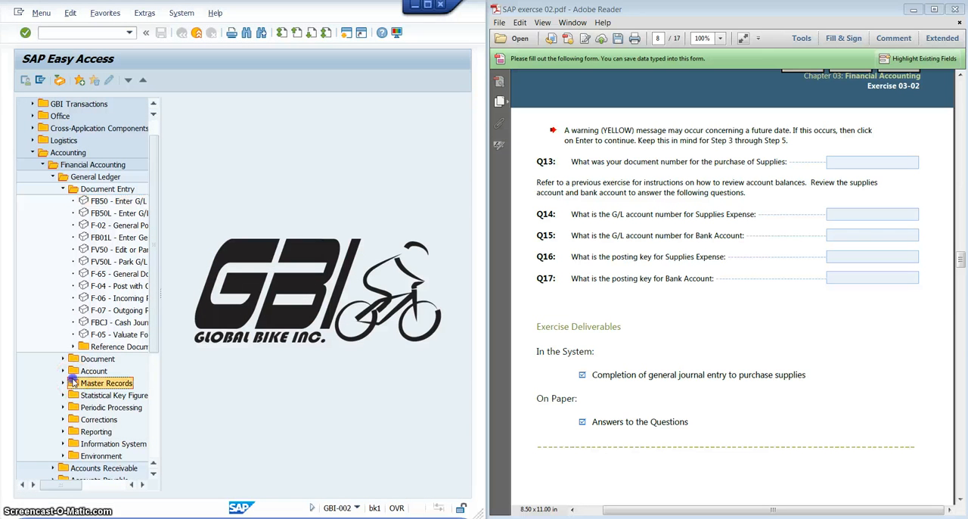
left_click(72, 370)
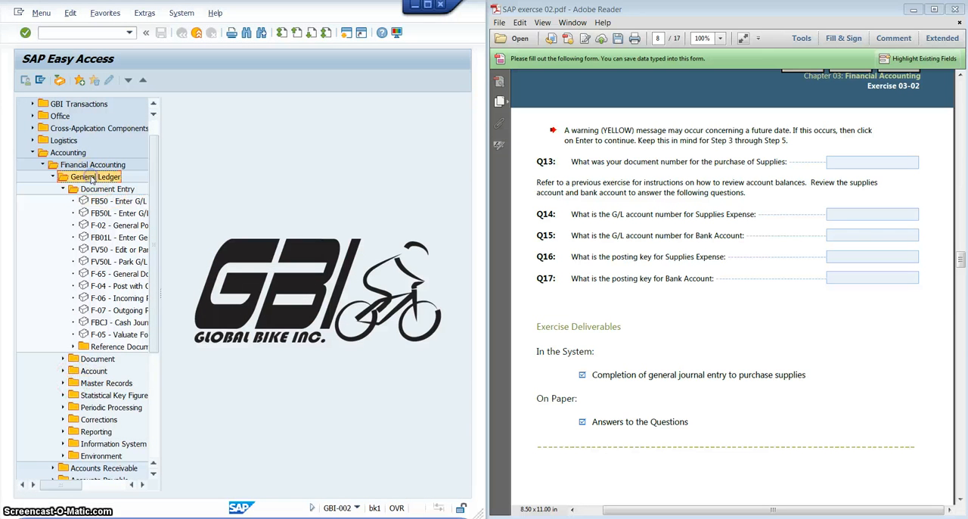
left_click(61, 372)
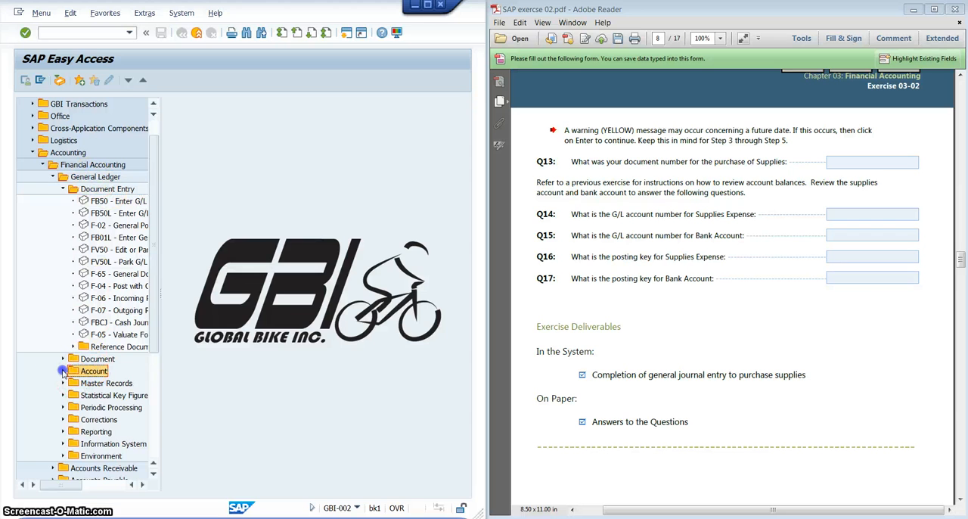
double_click(113, 383)
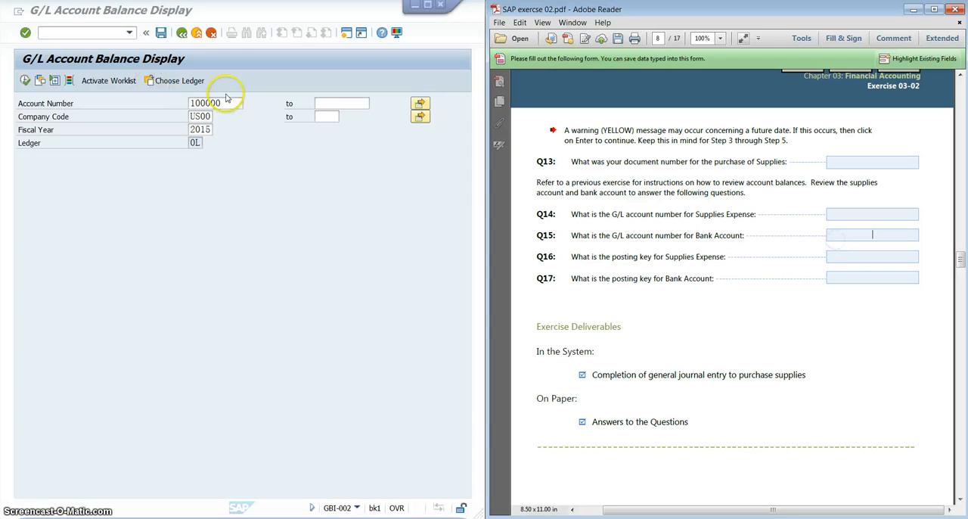
- Enter the bank's G/L account number 100000 as the answer to Q15 in the exercise PDF
left_click_drag(227, 103, 173, 102)
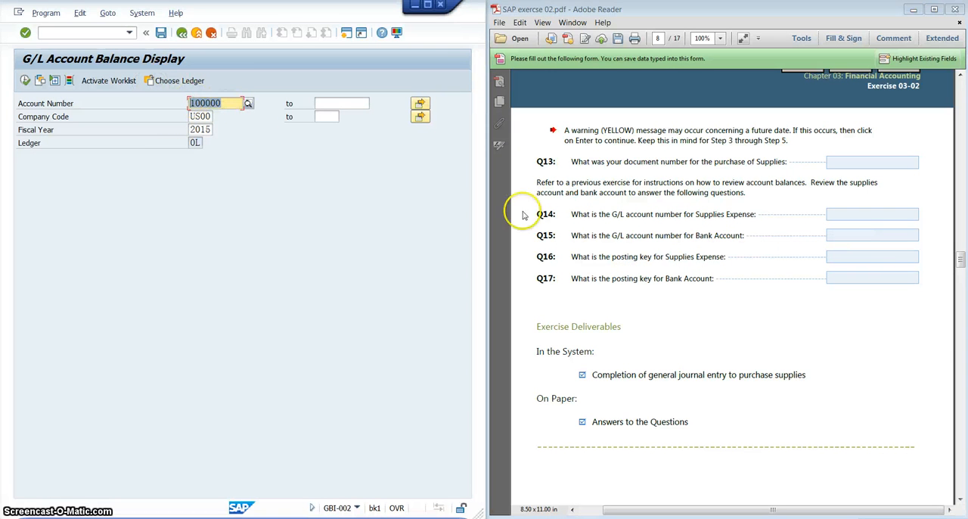
left_click(862, 235)
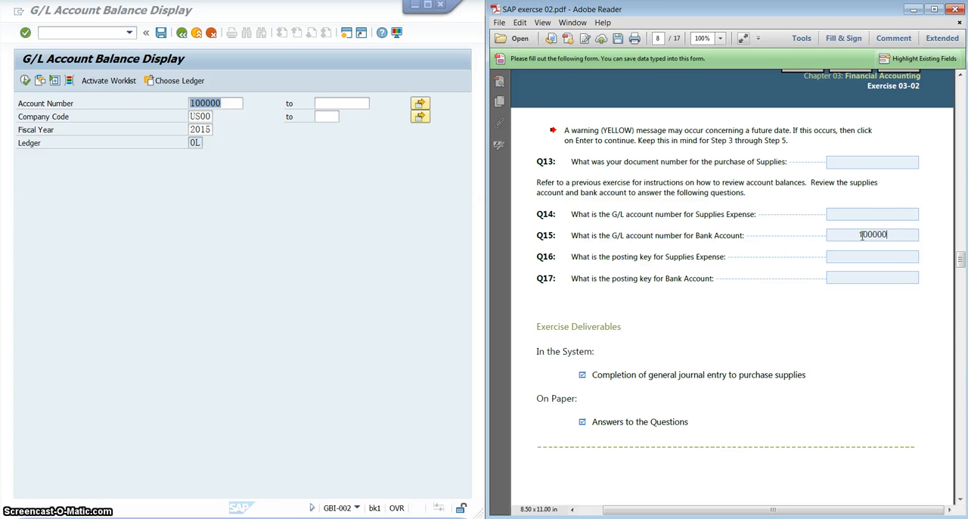
left_click(884, 217)
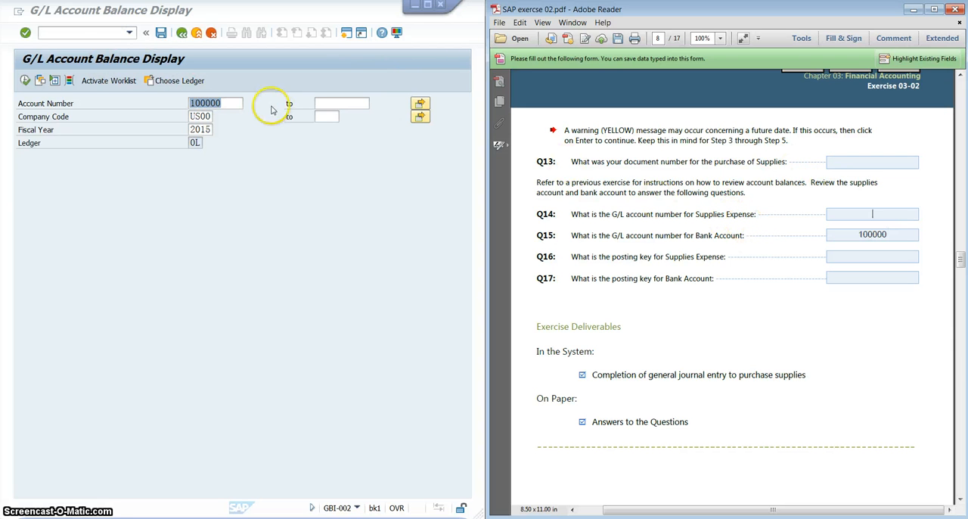
- List the G/L accounts in chart of accounts GL00 for the balance display's account number
left_click(233, 103)
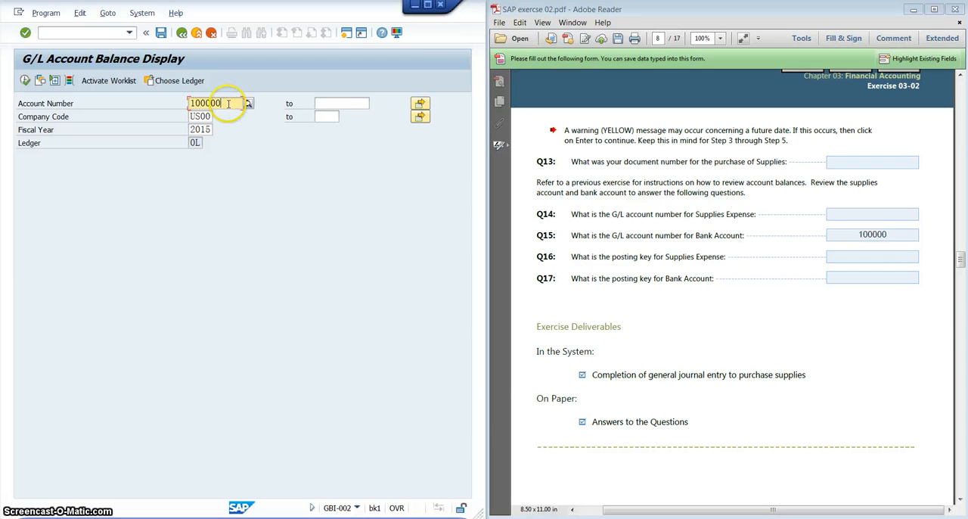
left_click(247, 103)
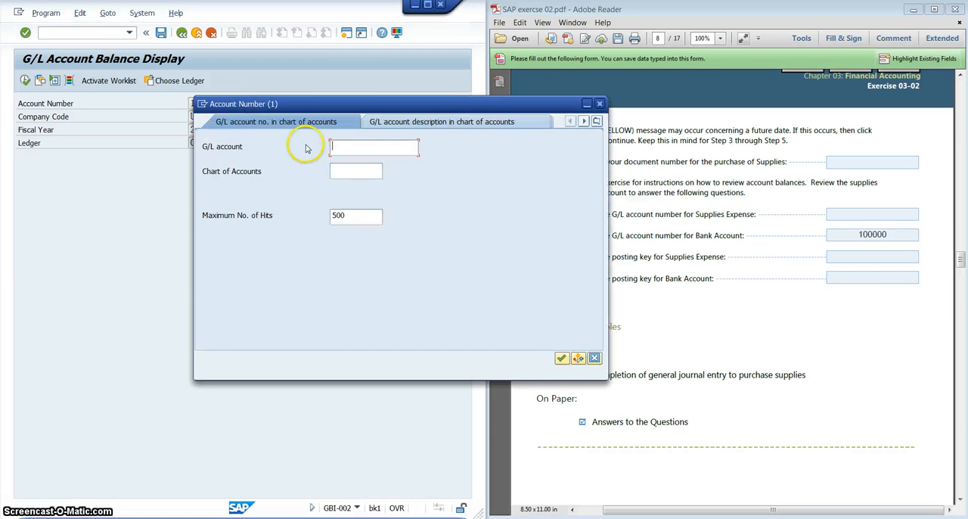
left_click(359, 172)
type("gl00")
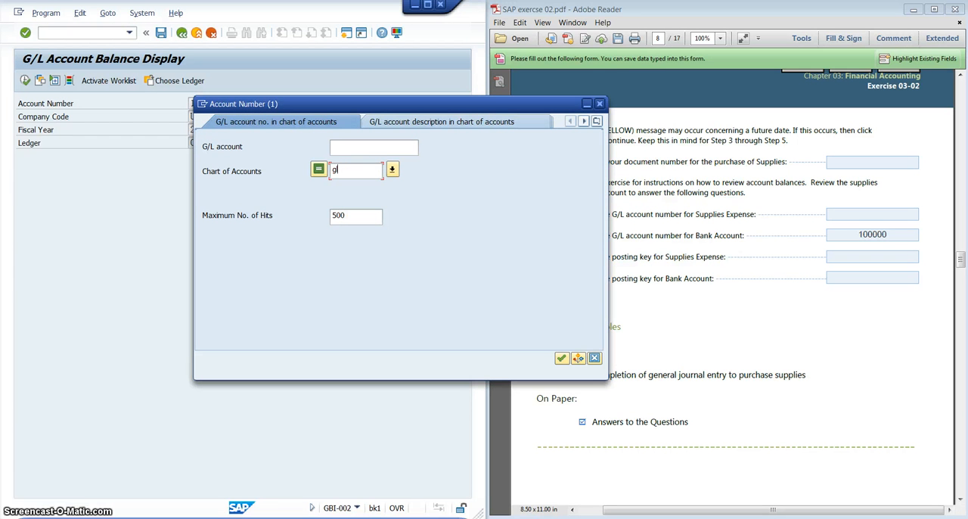
left_click(561, 360)
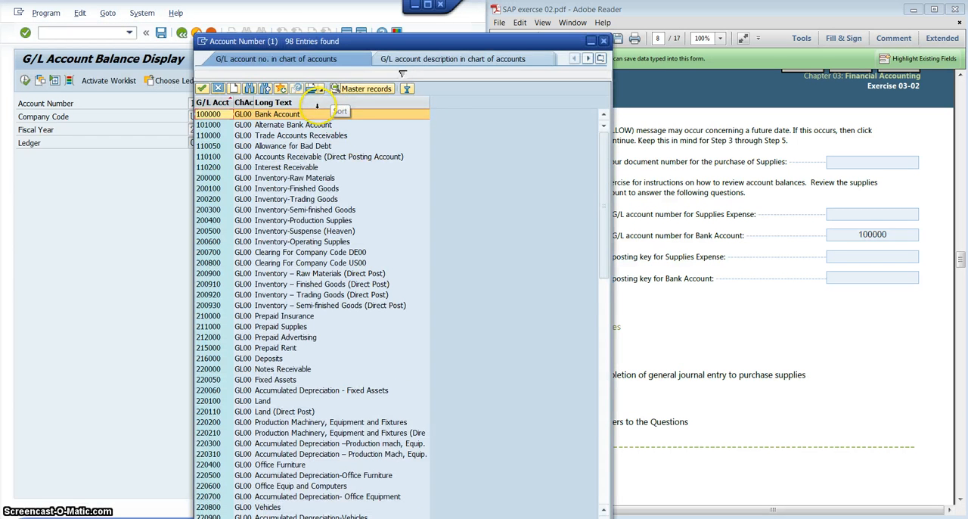
- Sort the account list by long text in descending order and choose Supplies Expense (740000) for the balance display
left_click(316, 104)
left_click(318, 102)
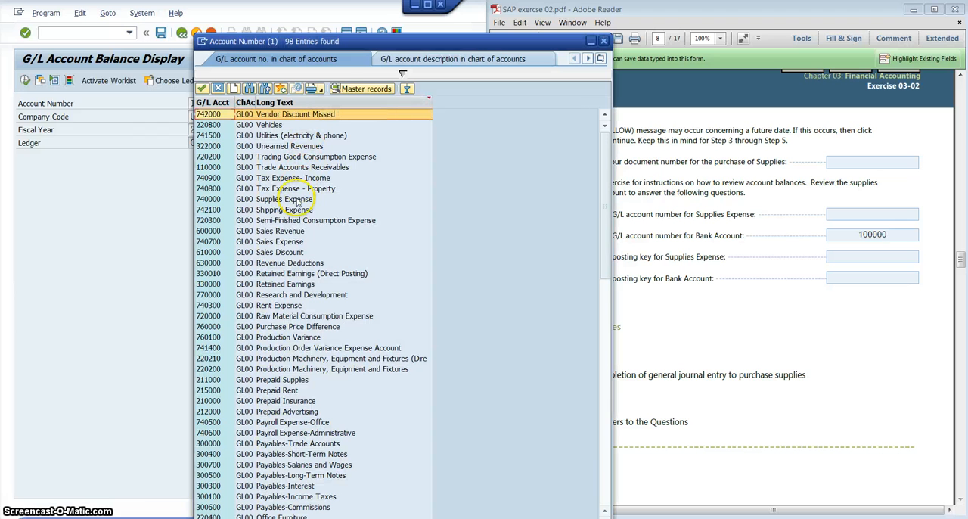
left_click(297, 200)
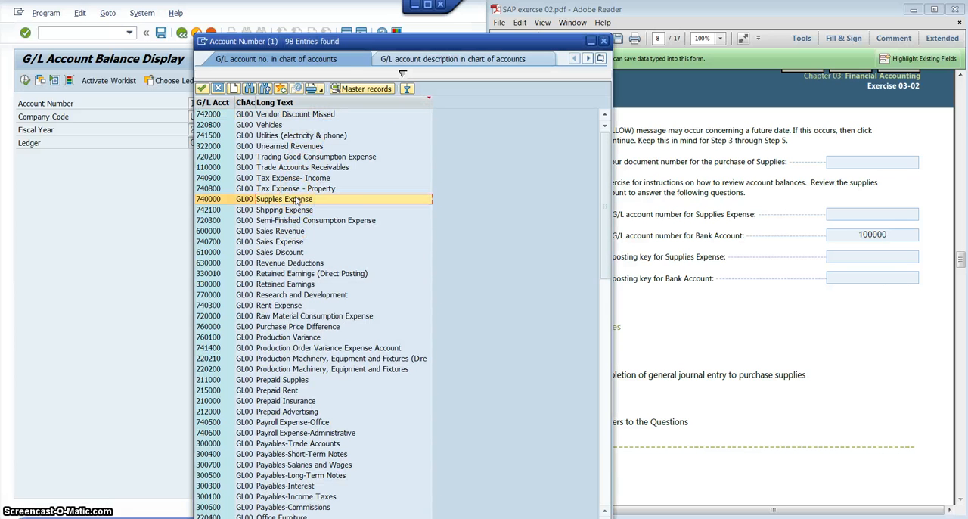
double_click(208, 201)
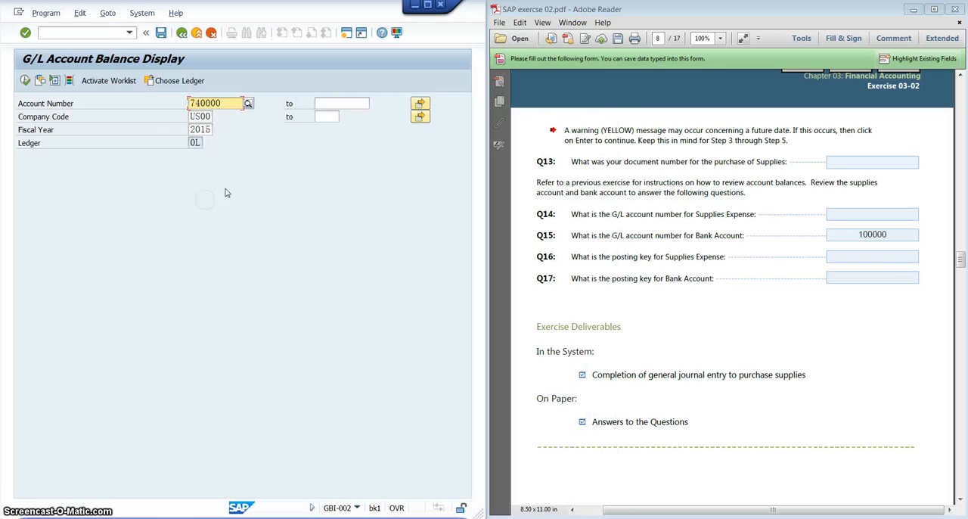
- Enter 740000 as the answer to Q14 in the exercise PDF, and display the Supplies Expense account's balances in SAP
left_click(880, 214)
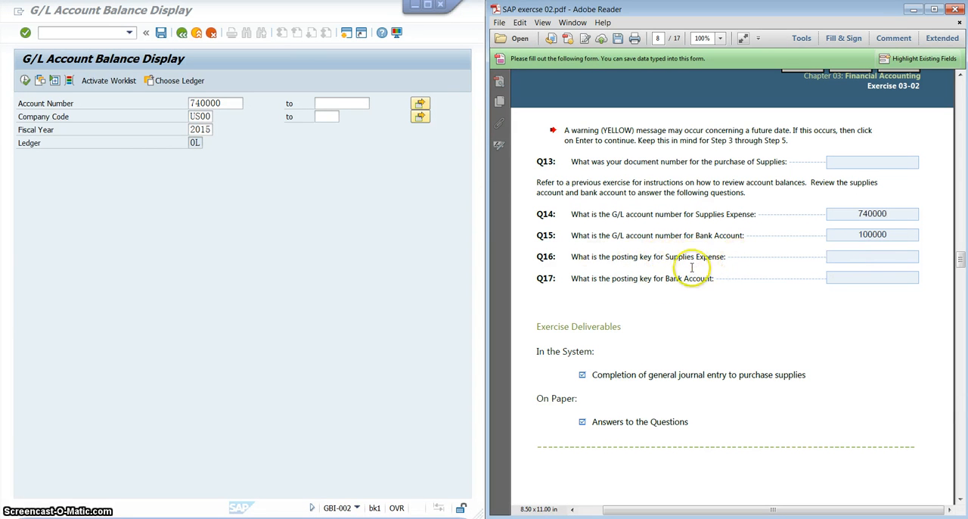
left_click(25, 80)
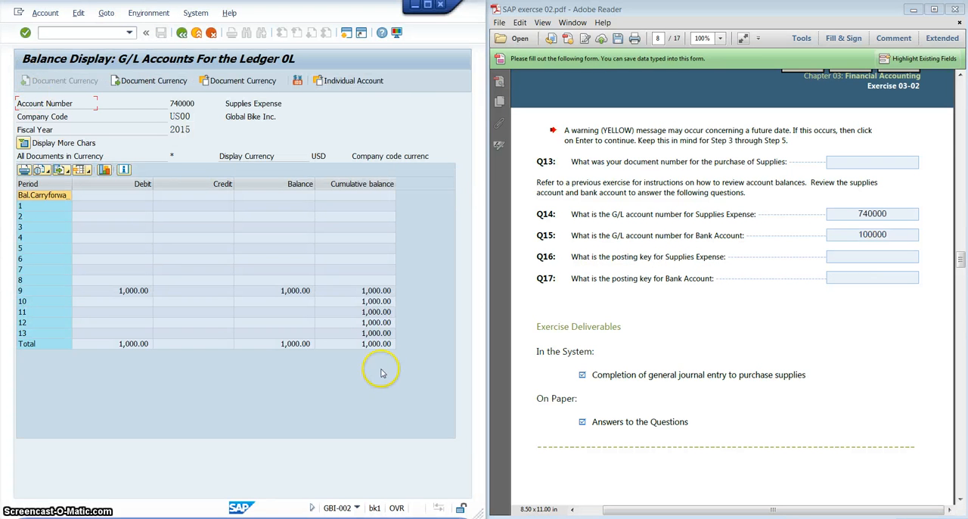
- Drill from the total cumulative balance into the line items, display the second one and call up its document overview to check the posting keys
double_click(377, 345)
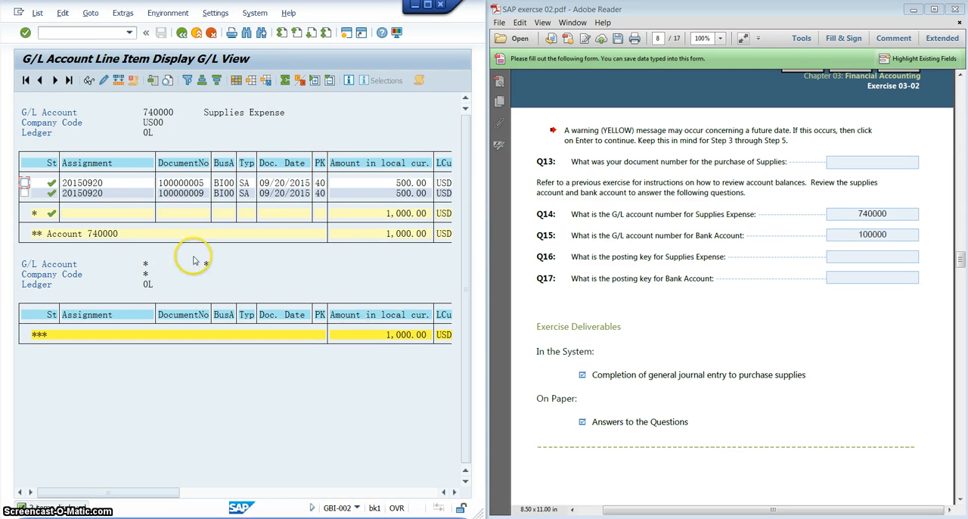
left_click(195, 193)
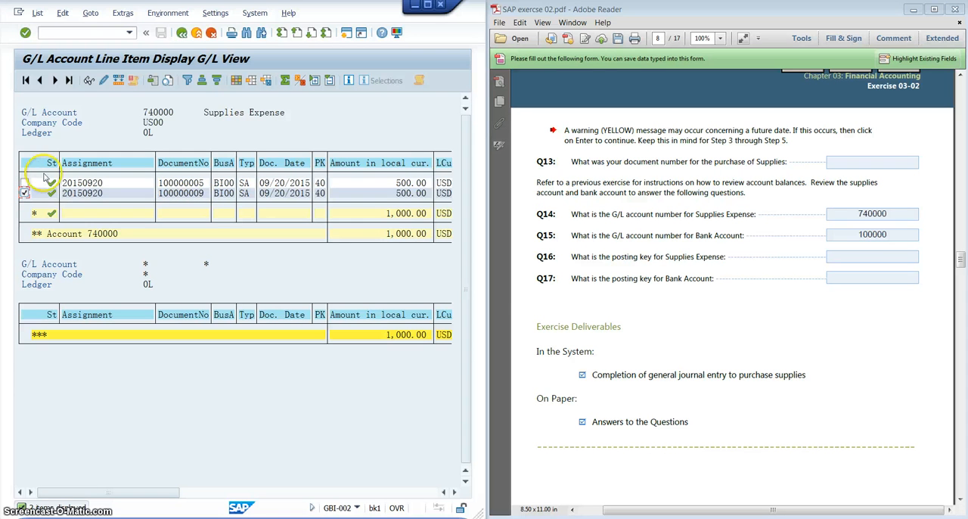
left_click(88, 81)
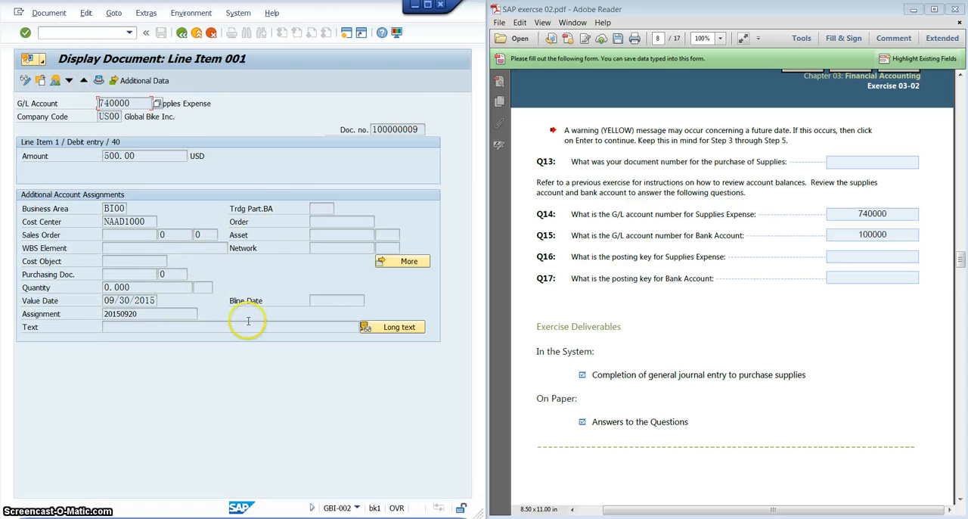
left_click(55, 80)
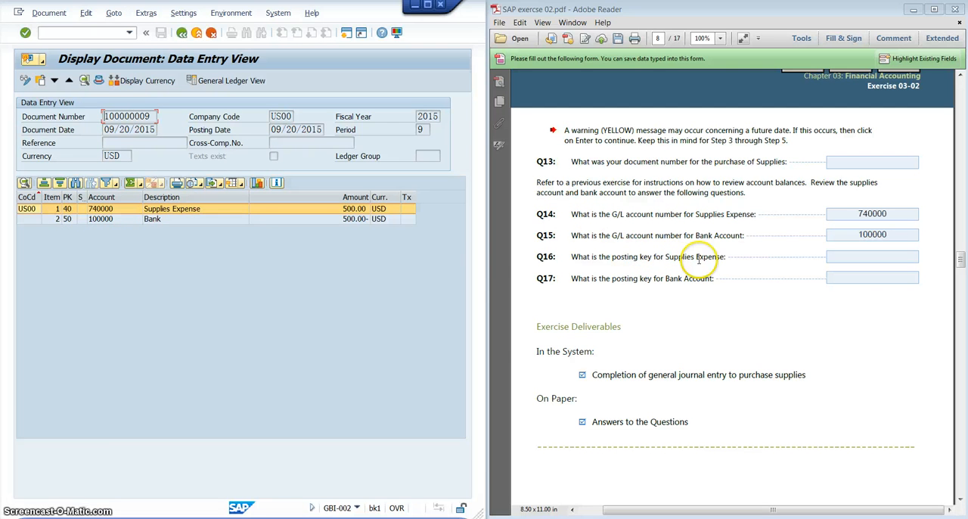
left_click(872, 256)
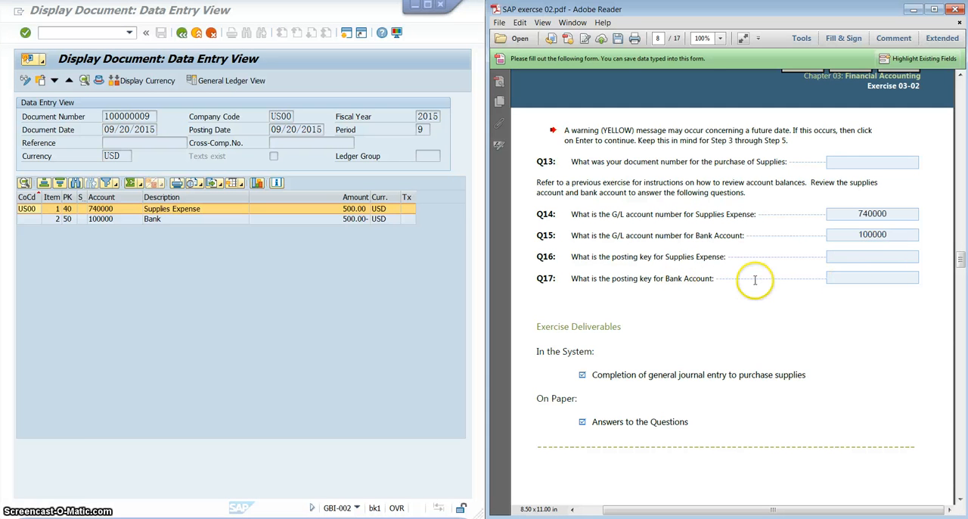
- Move on to Step 4 in the exercise PDF and leave the document and balance displays, returning to SAP Easy Access
scroll(752, 280, "down", 10)
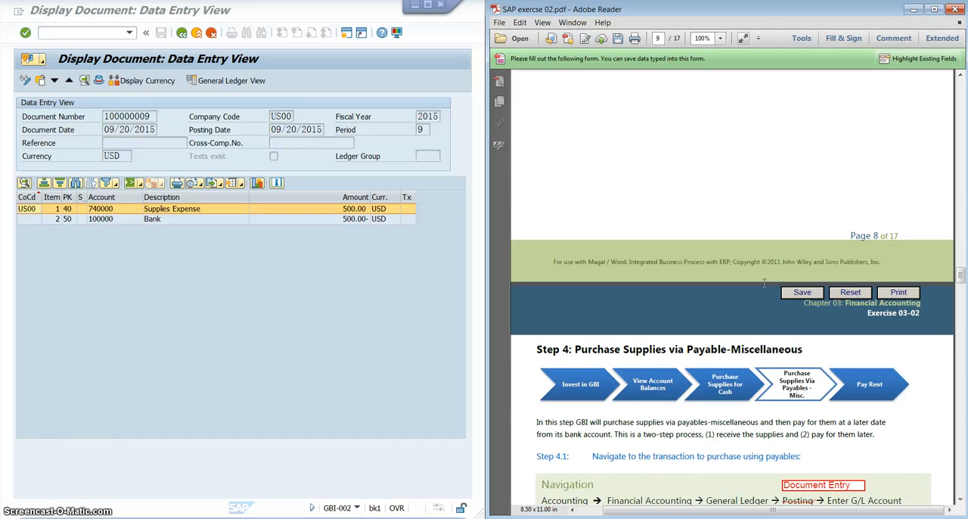
scroll(764, 288, "down", 1)
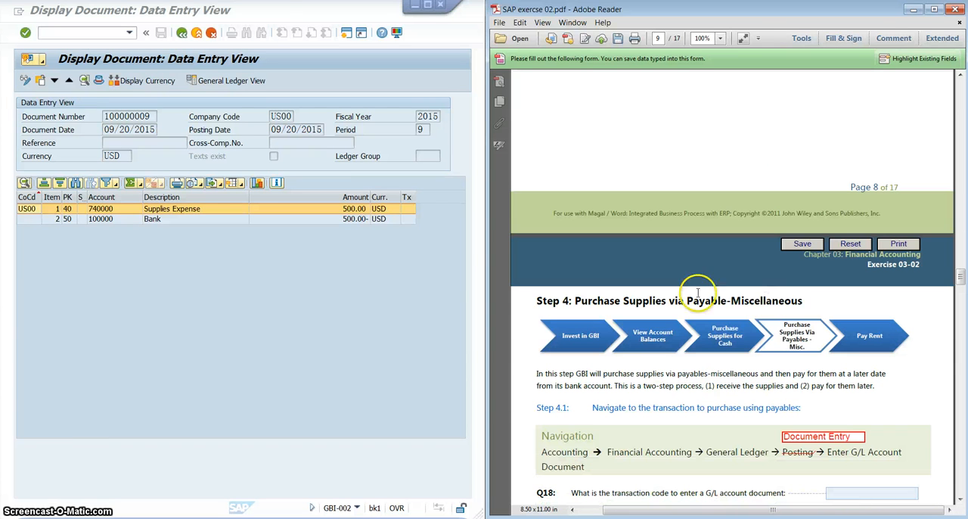
left_click(131, 329)
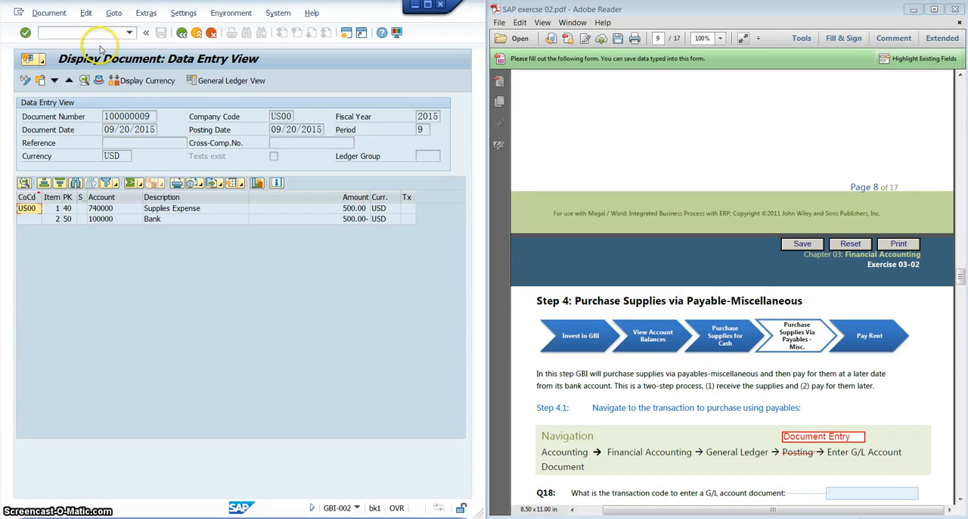
left_click(195, 34)
left_click(195, 34)
left_click(195, 34)
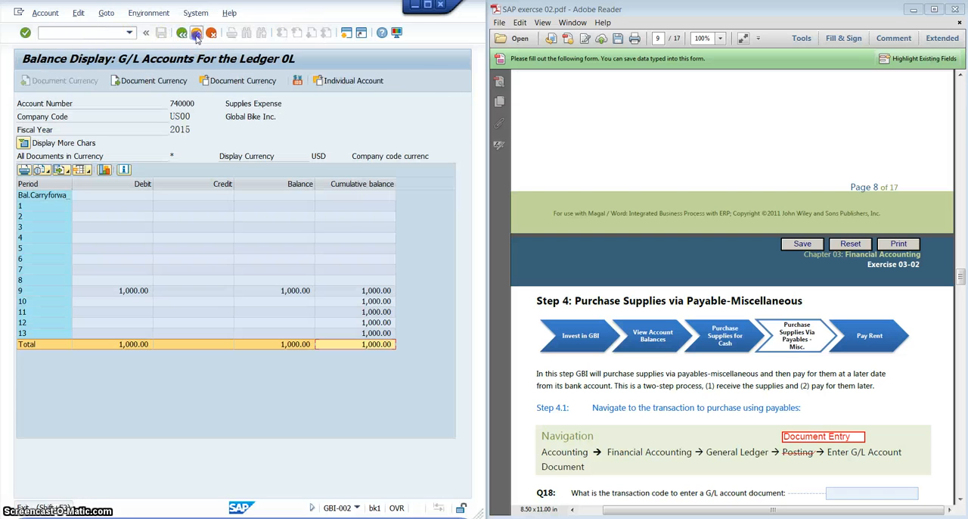
left_click(196, 34)
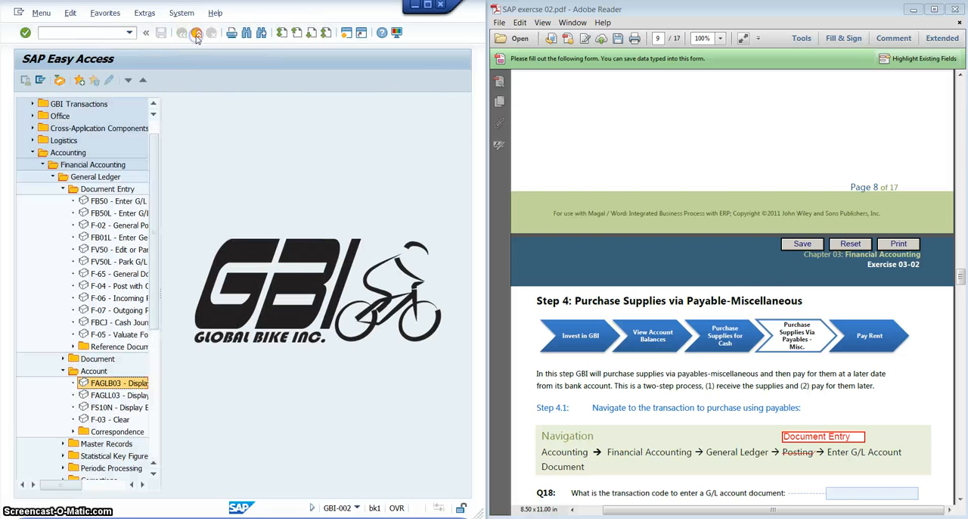
- Read the Step 4 instructions and open transaction FB50 for entering a G/L account document from the General Ledger's Document Entry folder
left_click(732, 376)
scroll(733, 378, "down", 3)
scroll(734, 379, "down", 2)
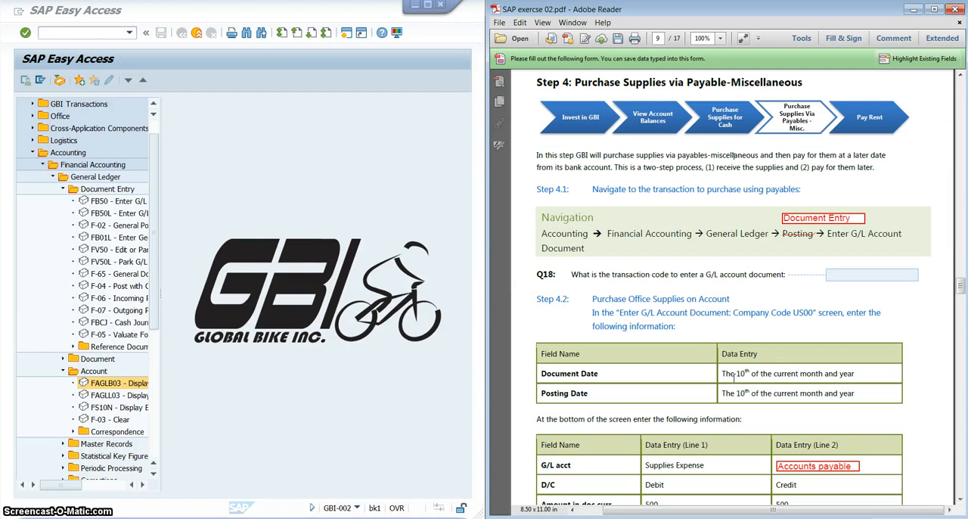
left_click(712, 309)
scroll(755, 168, "down", 1)
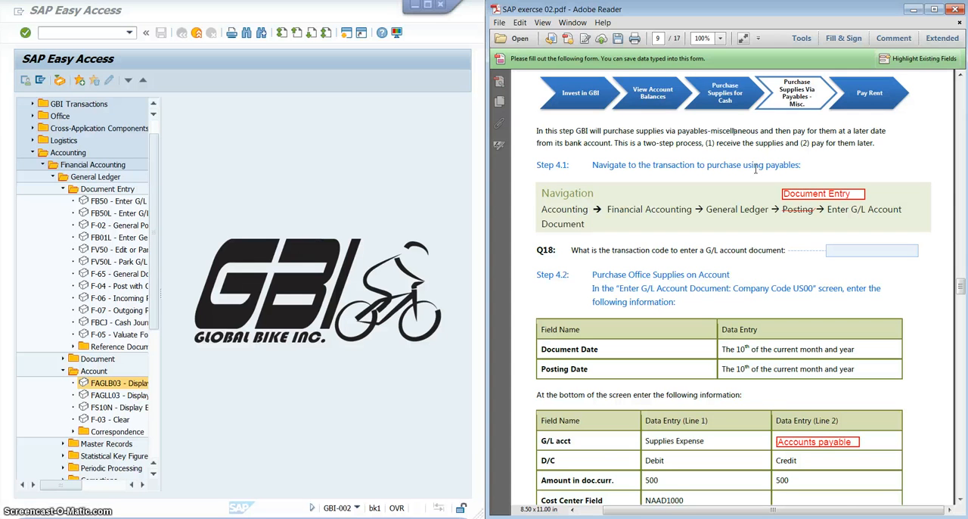
scroll(755, 167, "down", 1)
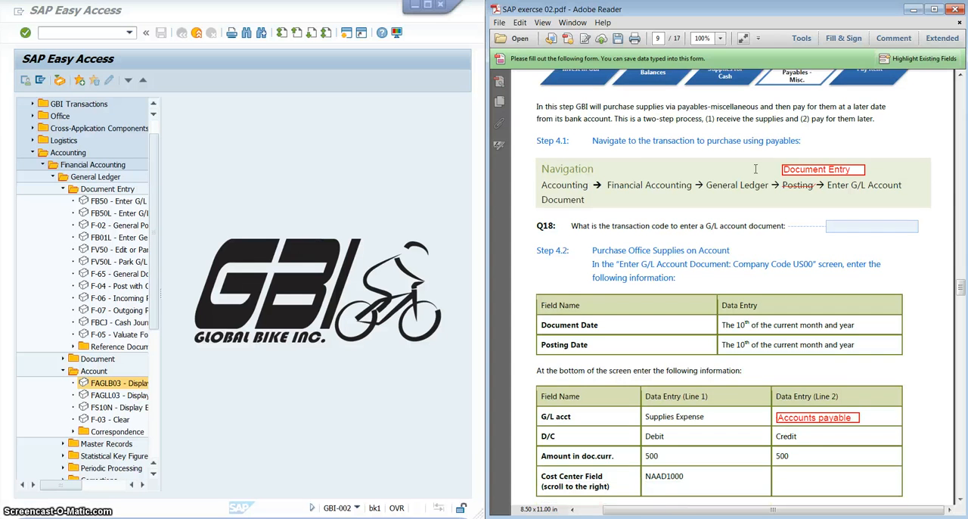
left_click(88, 165)
left_click(95, 177)
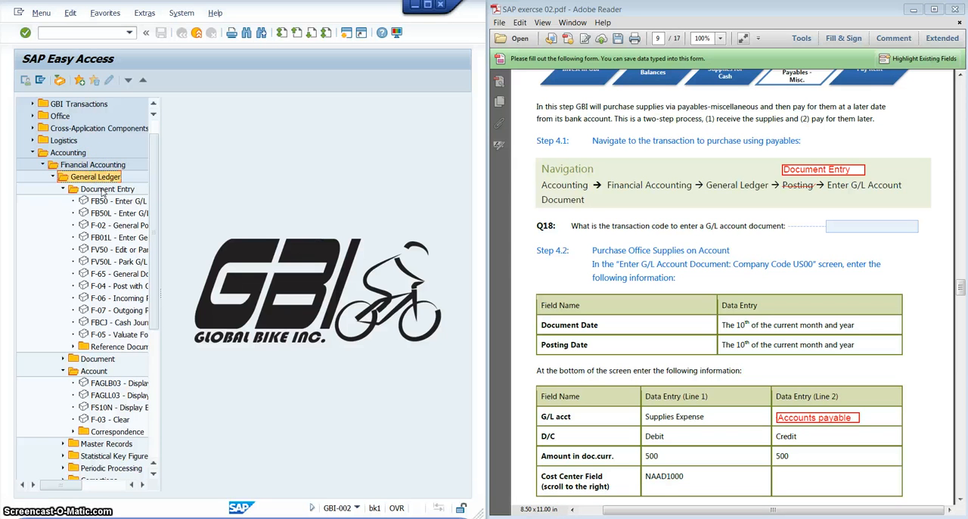
left_click(103, 190)
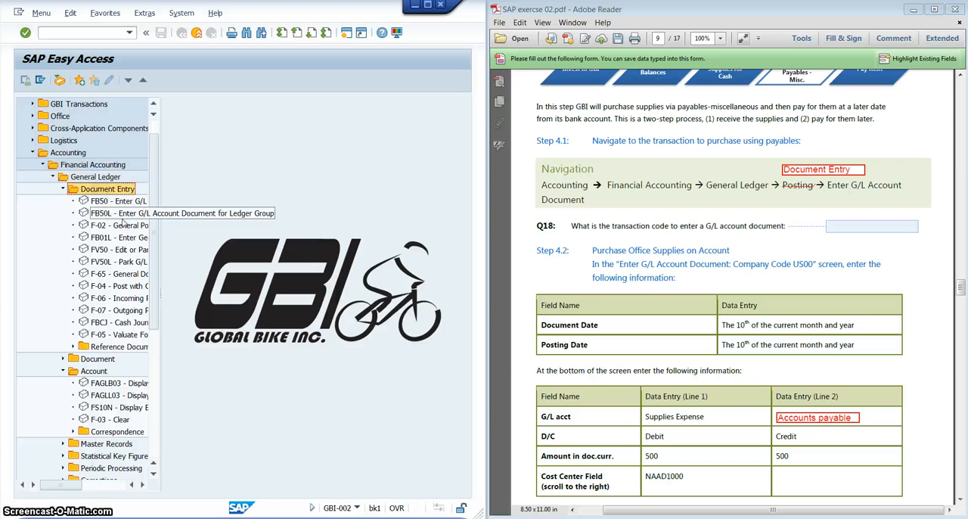
left_click(131, 201)
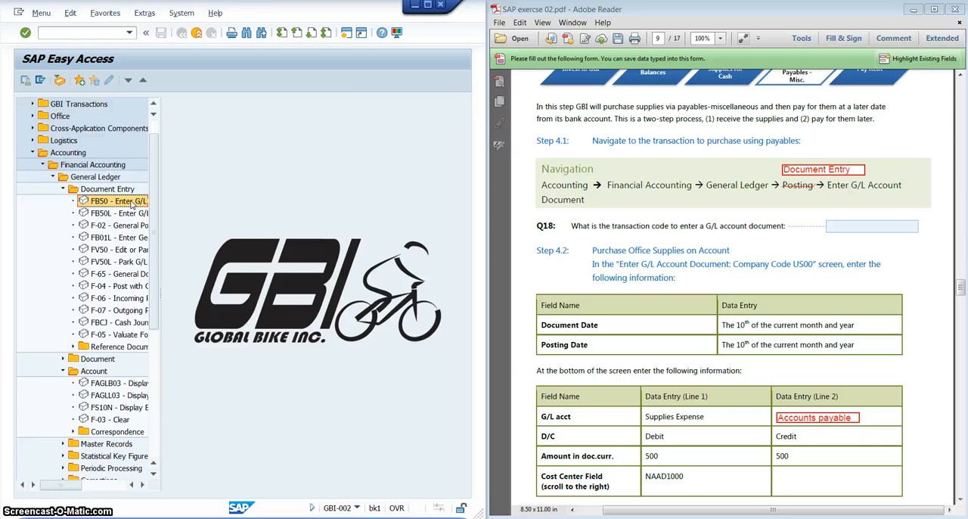
double_click(131, 202)
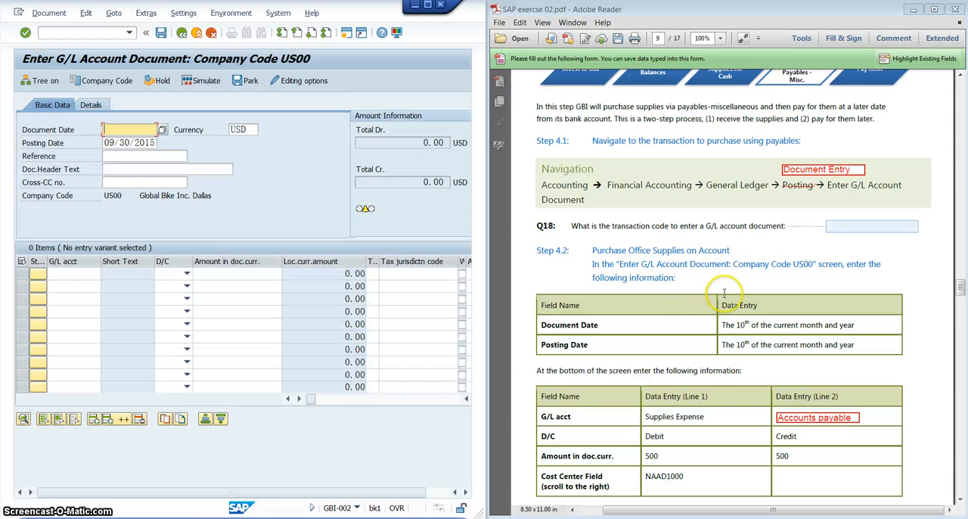
- Set both the document date and the posting date of the G/L account document to 09/10/2015
left_click(724, 293)
scroll(724, 277, "down", 3)
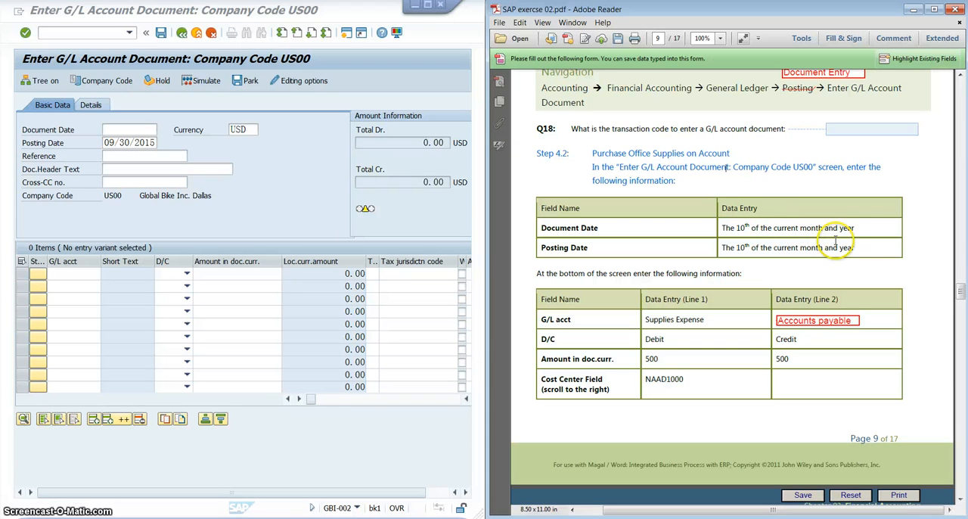
left_click(142, 130)
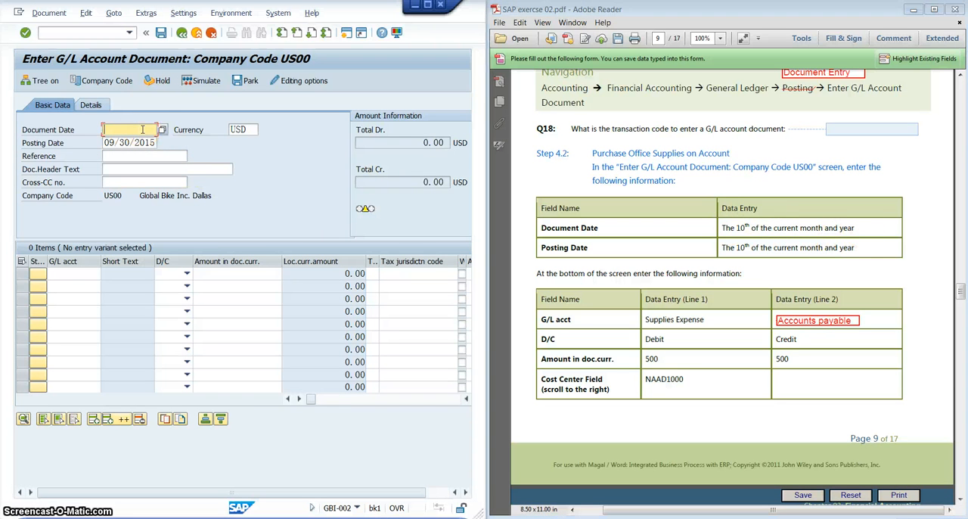
left_click(162, 130)
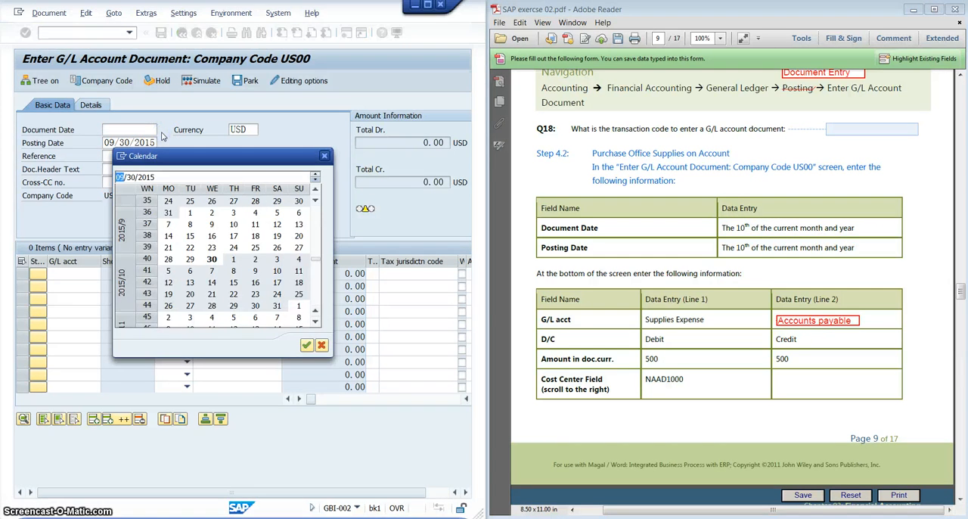
double_click(234, 224)
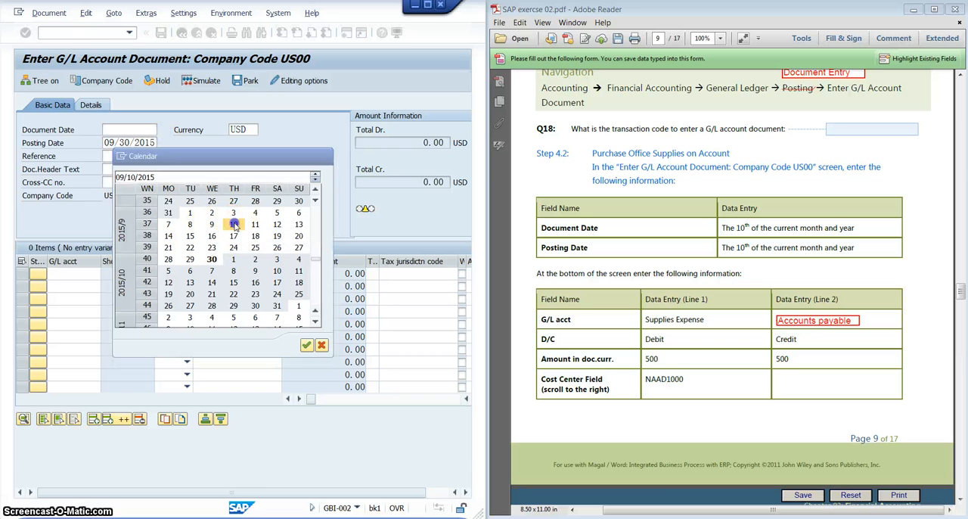
left_click(138, 144)
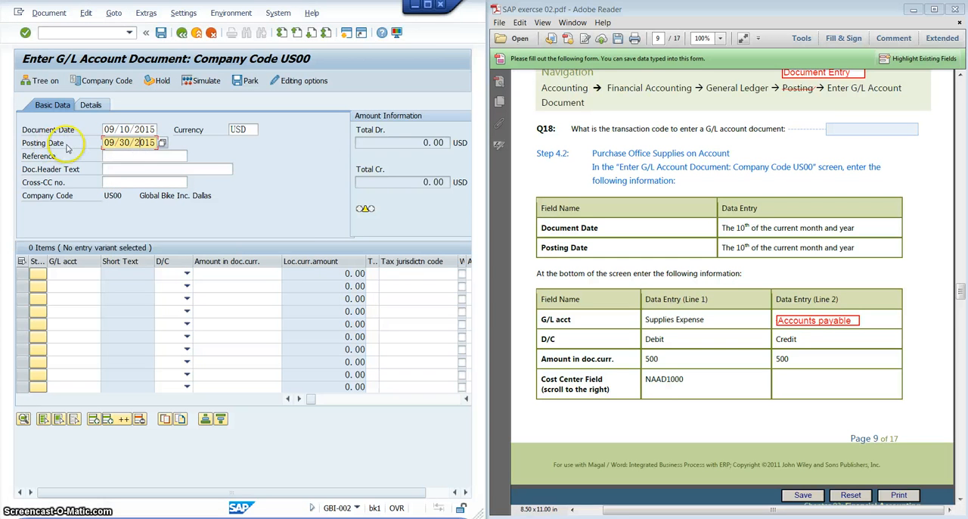
left_click(162, 143)
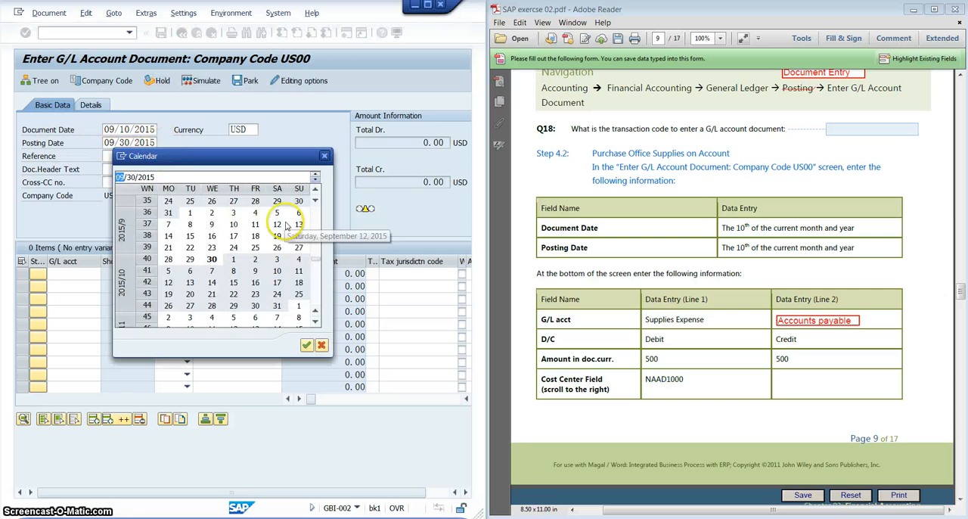
double_click(234, 224)
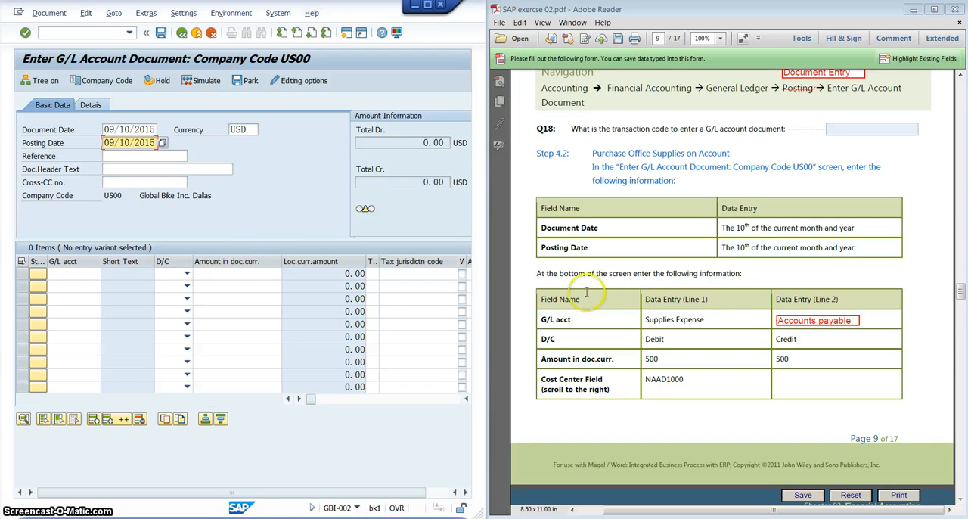
- Sort the GL00 account list by long text in descending order and choose Supplies Expense (740000) for the first line item
left_click(693, 321)
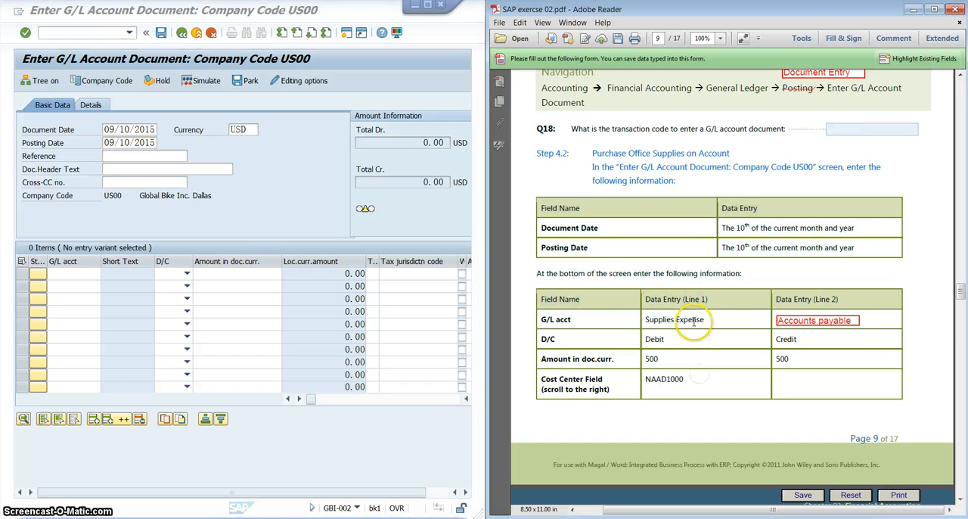
left_click(84, 274)
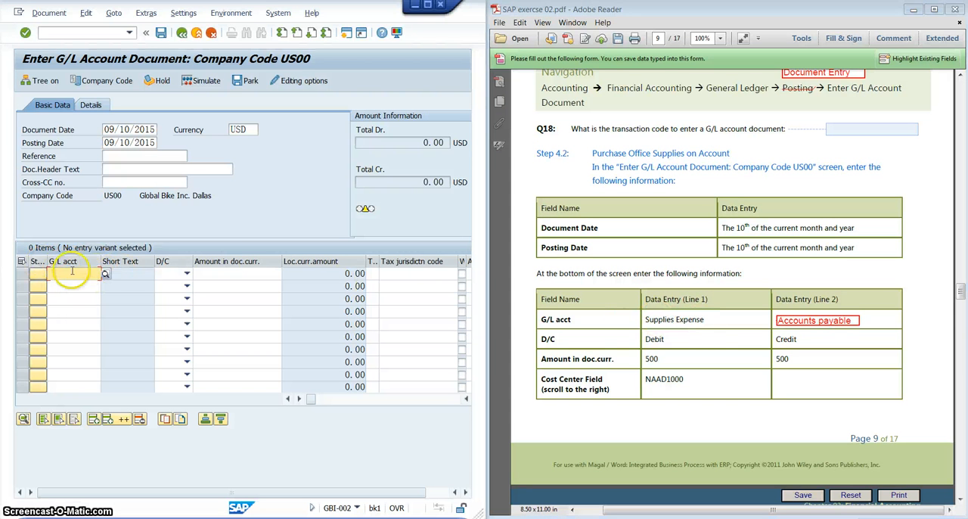
left_click(106, 273)
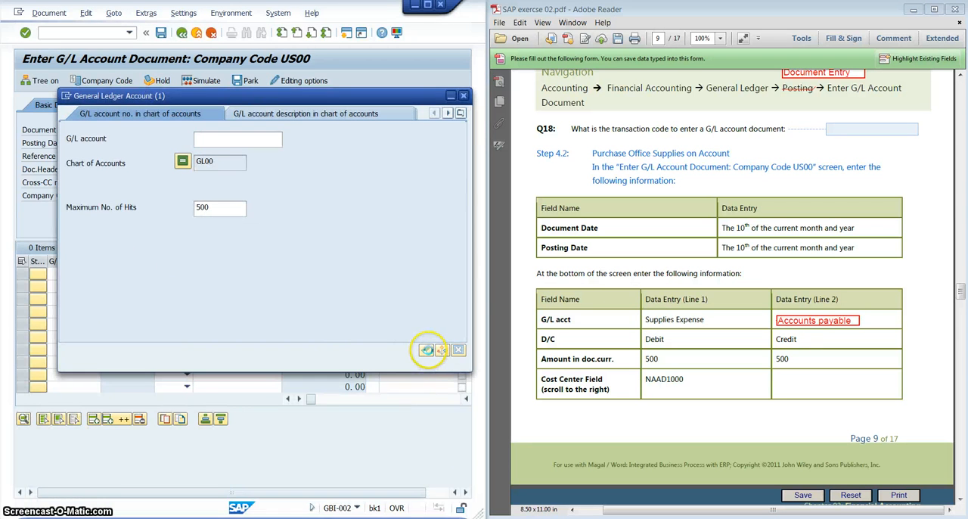
left_click(427, 349)
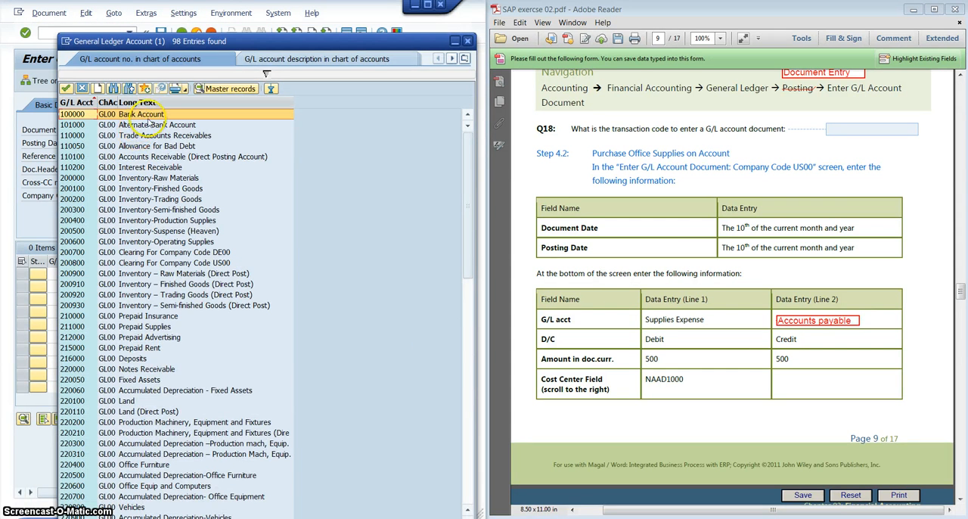
left_click(162, 102)
left_click(165, 101)
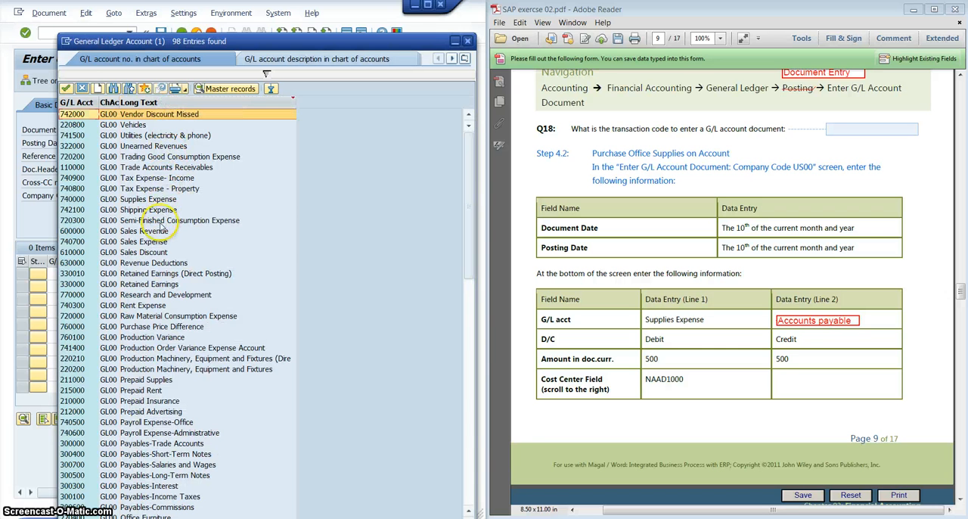
left_click(161, 200)
double_click(160, 199)
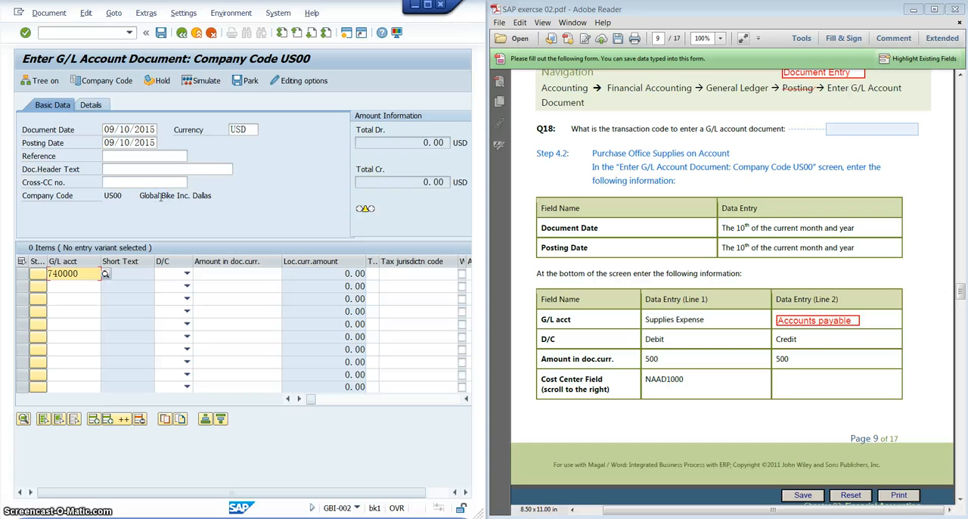
- Make the Supplies Expense line a debit with an amount of 500 in document currency
left_click(186, 273)
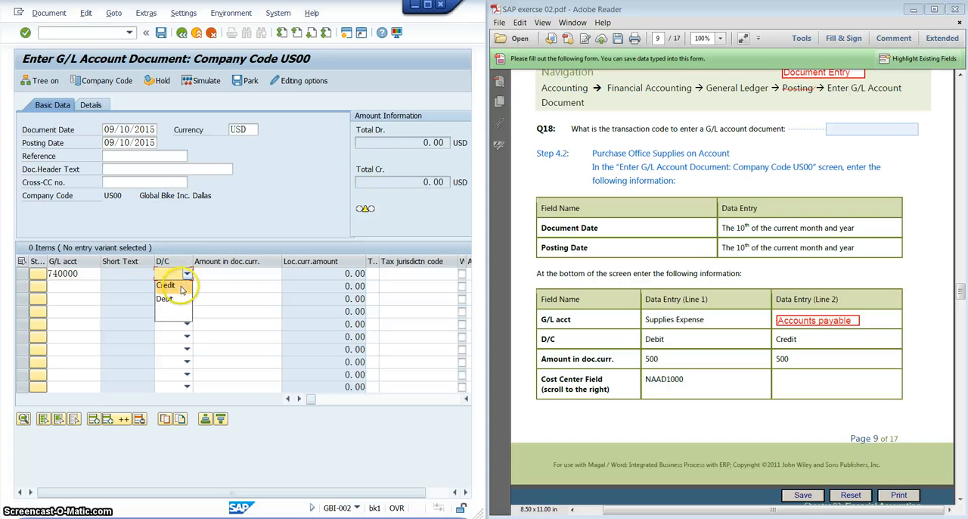
left_click(179, 298)
left_click(223, 271)
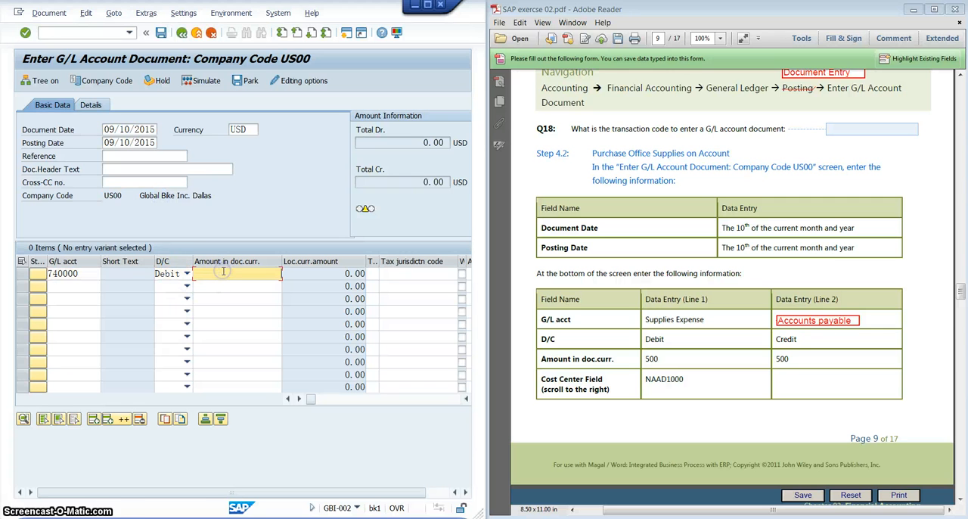
type("500")
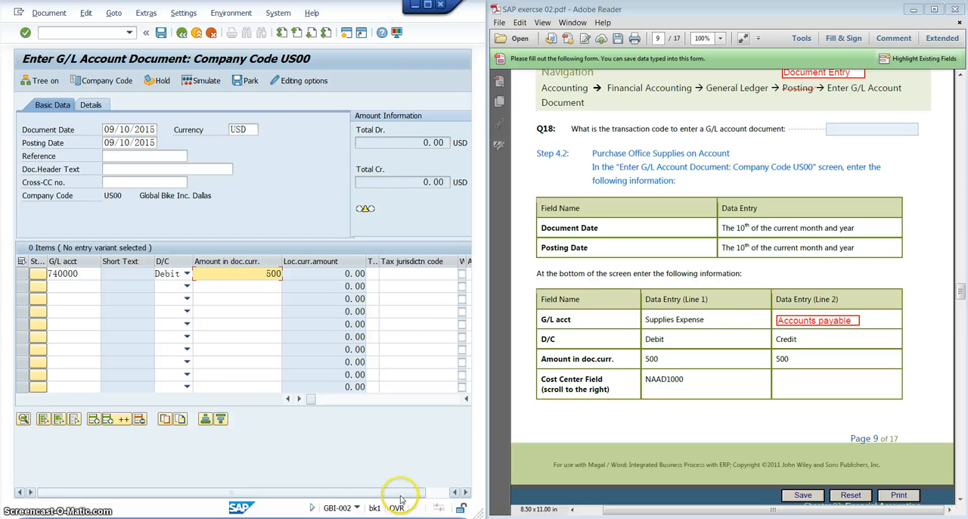
- Assign cost center NAAD1000 to the Supplies Expense line item
left_click_drag(402, 493, 433, 491)
left_click(451, 399)
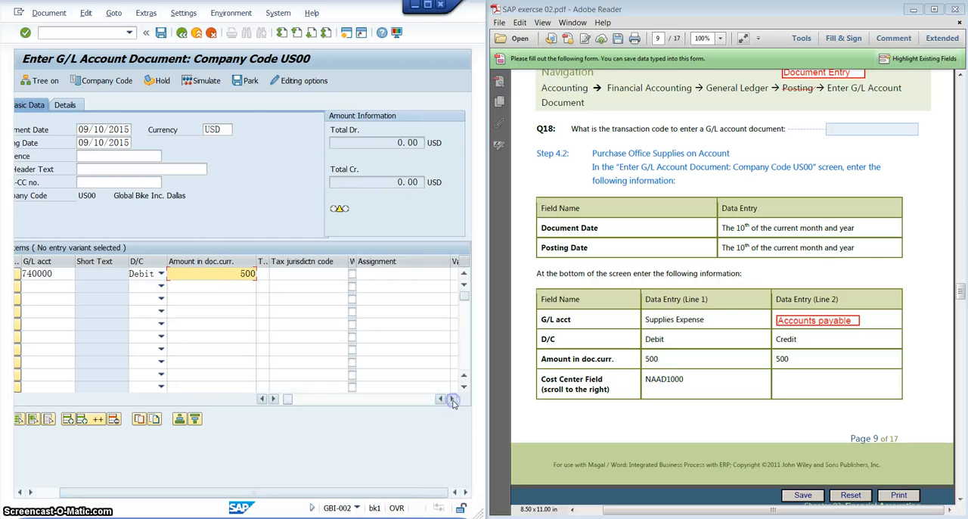
left_click(452, 398)
left_click(452, 398)
left_click(452, 398)
left_click(451, 398)
left_click(452, 398)
left_click(451, 398)
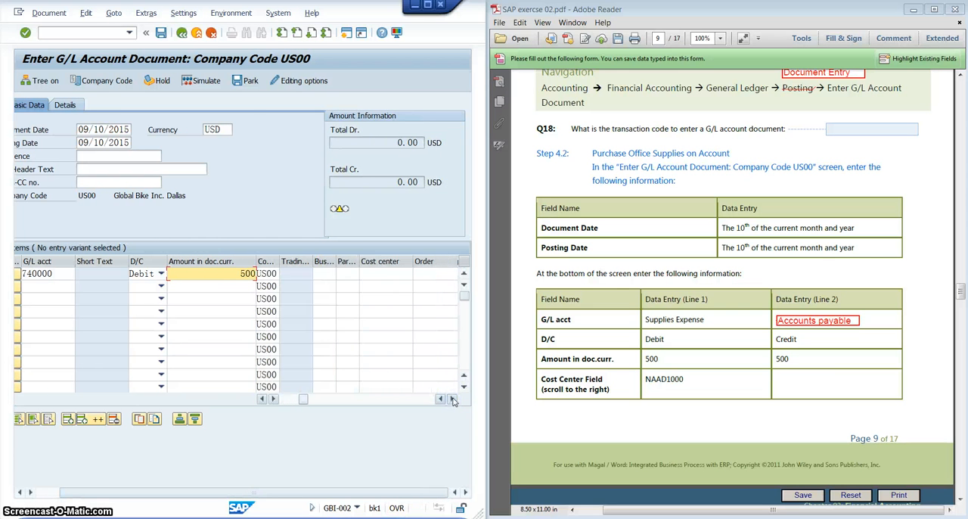
left_click(380, 273)
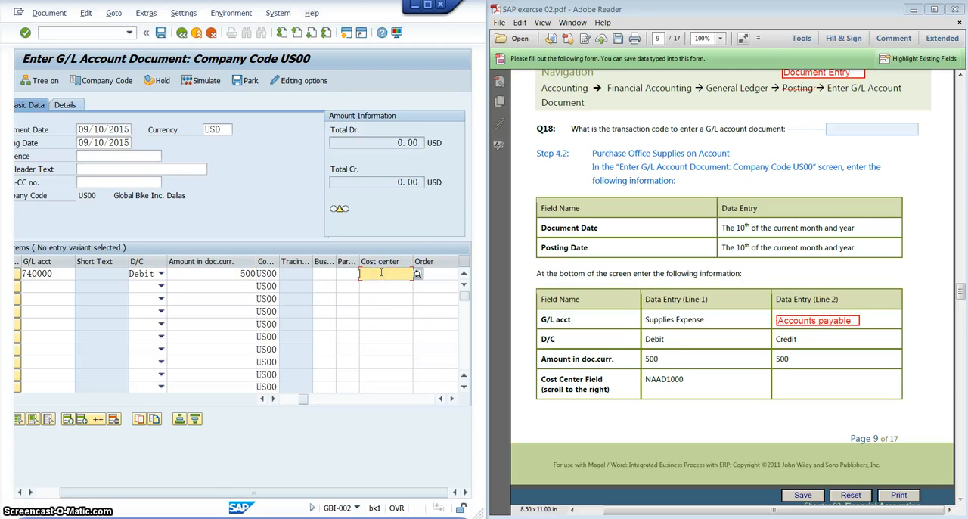
type("NAA")
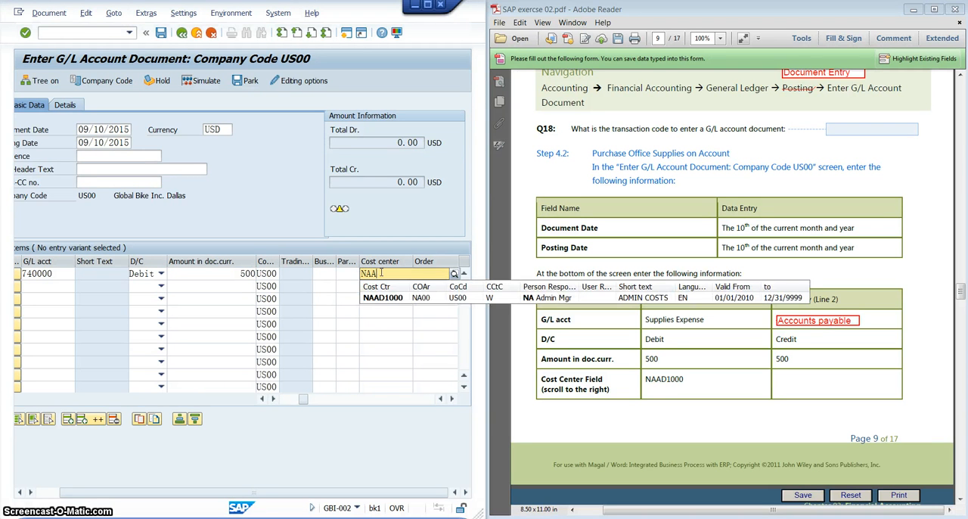
type("D1000")
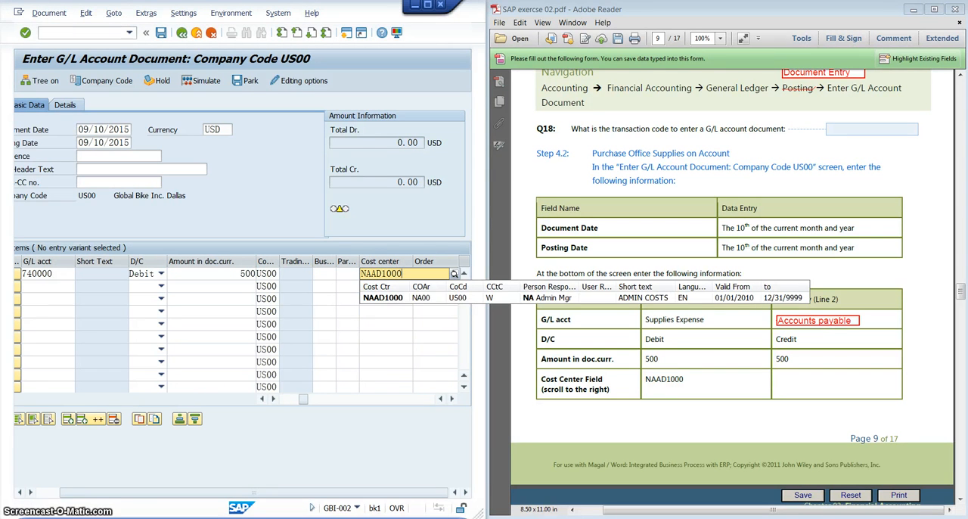
- Sort the GL00 account list by long text in ascending order and choose Accounts Payable (Direct Posting Account), 300200, for the second line item
left_click_drag(303, 401, 285, 400)
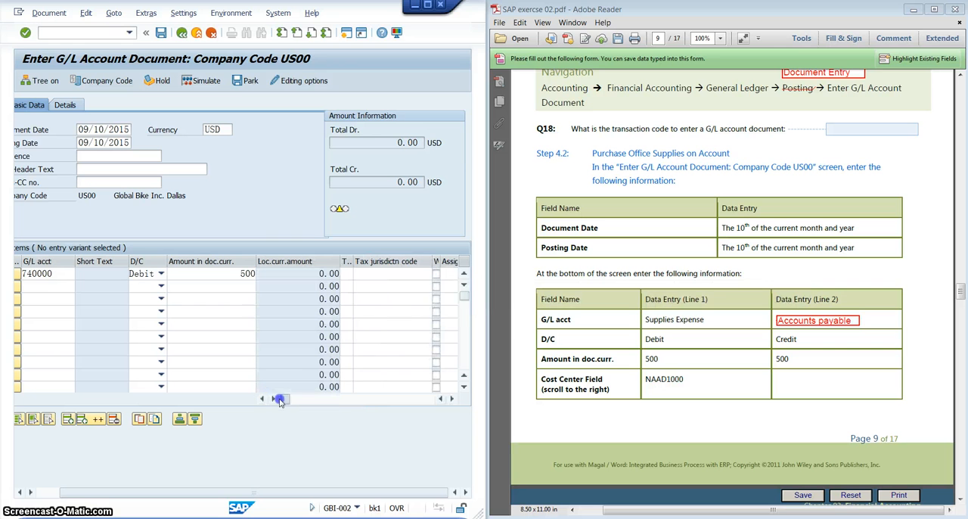
left_click(35, 286)
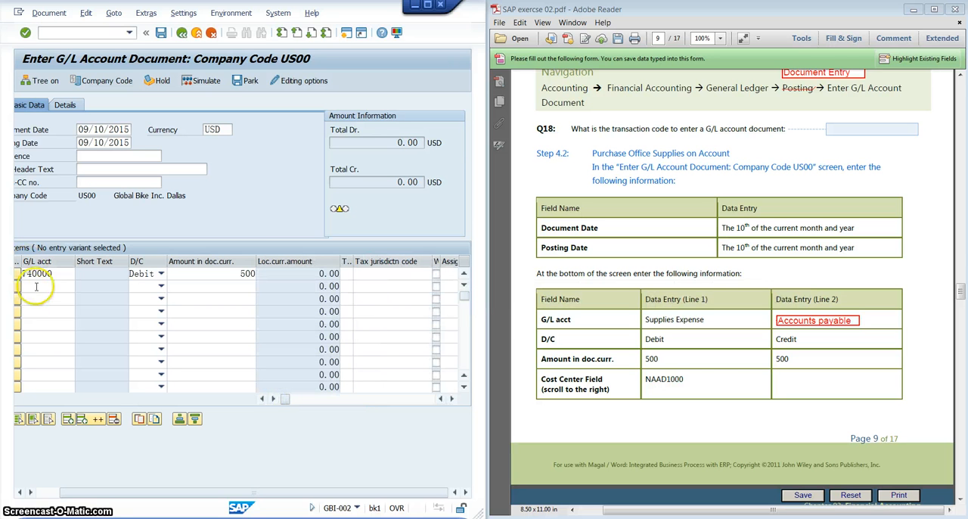
left_click(79, 286)
left_click_drag(241, 270, 251, 115)
left_click(398, 371)
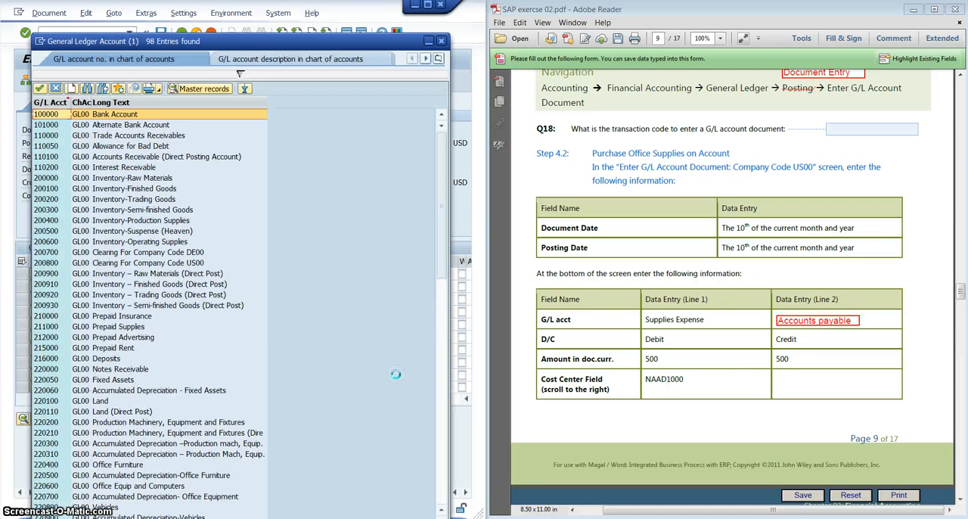
left_click(135, 102)
left_click(135, 101)
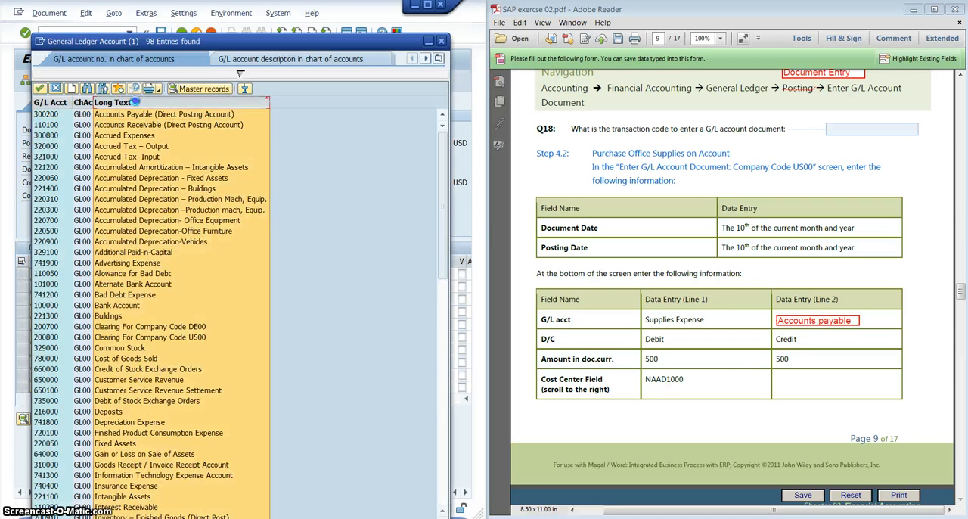
left_click(135, 101)
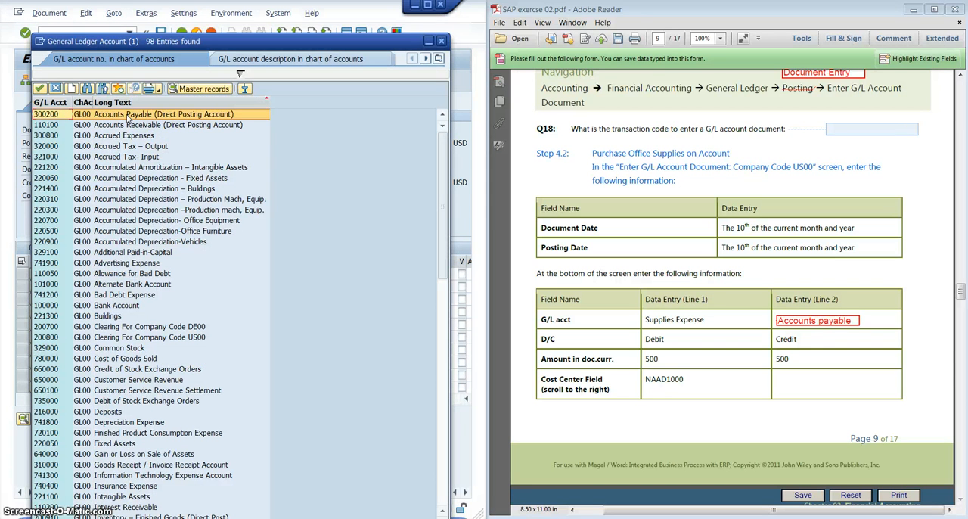
double_click(212, 113)
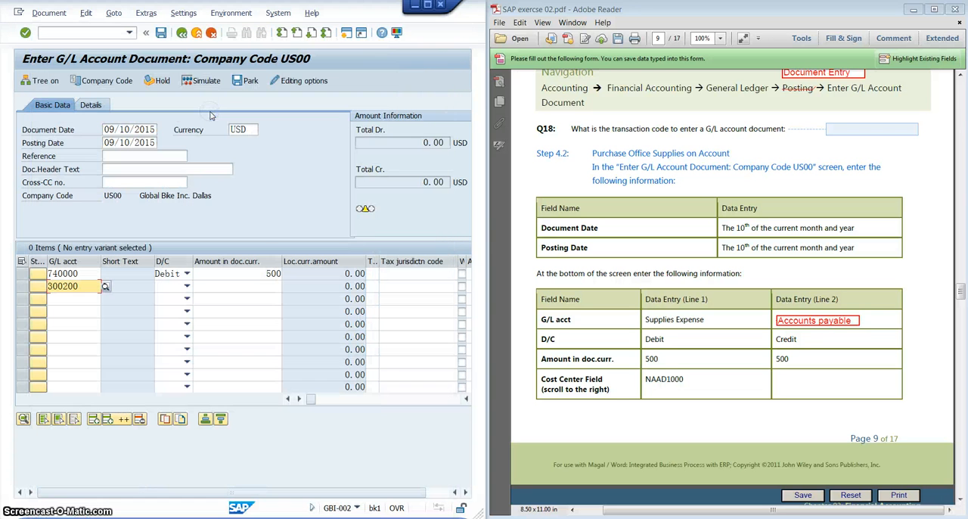
- Make the Accounts Payable line a credit with an amount of 500 in document currency
left_click(167, 288)
left_click(165, 297)
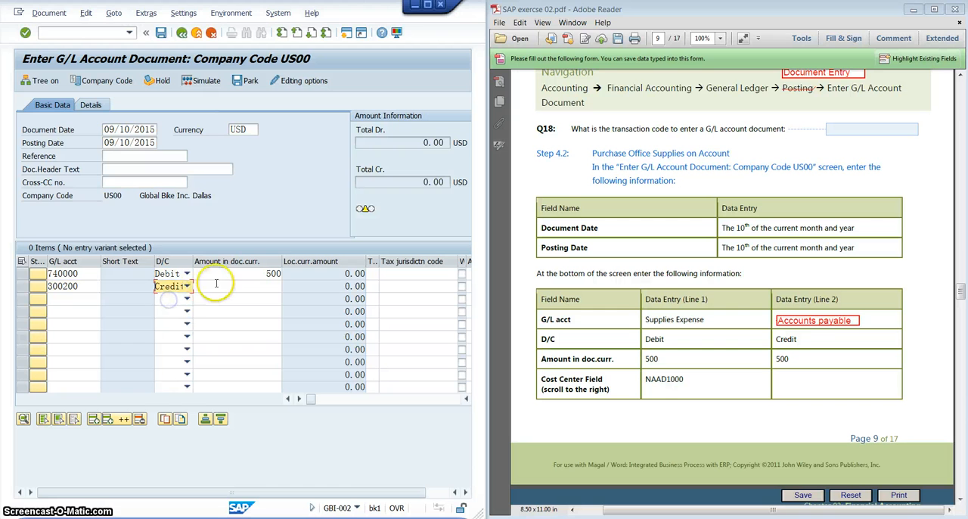
left_click(217, 284)
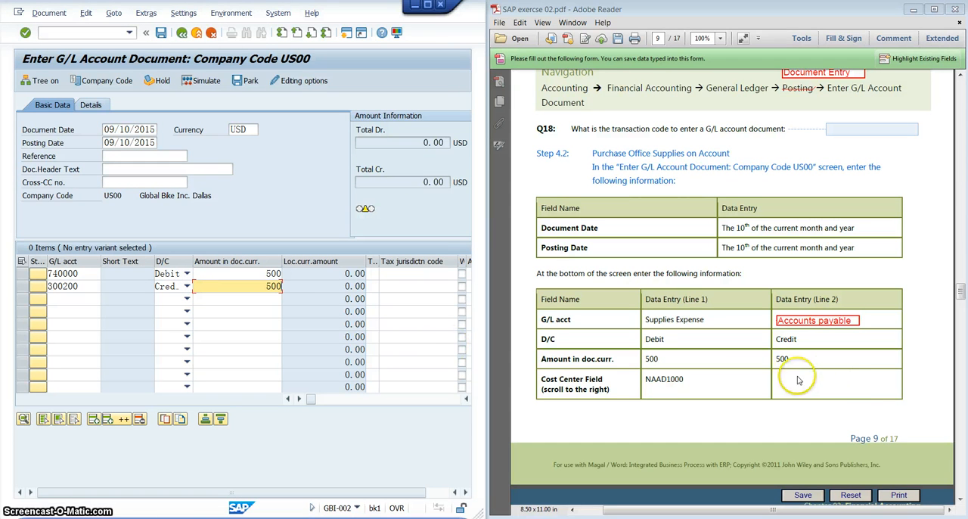
- Read the PDF's instruction following the line-item table, validate both line items and post the G/L account document
left_click(825, 401)
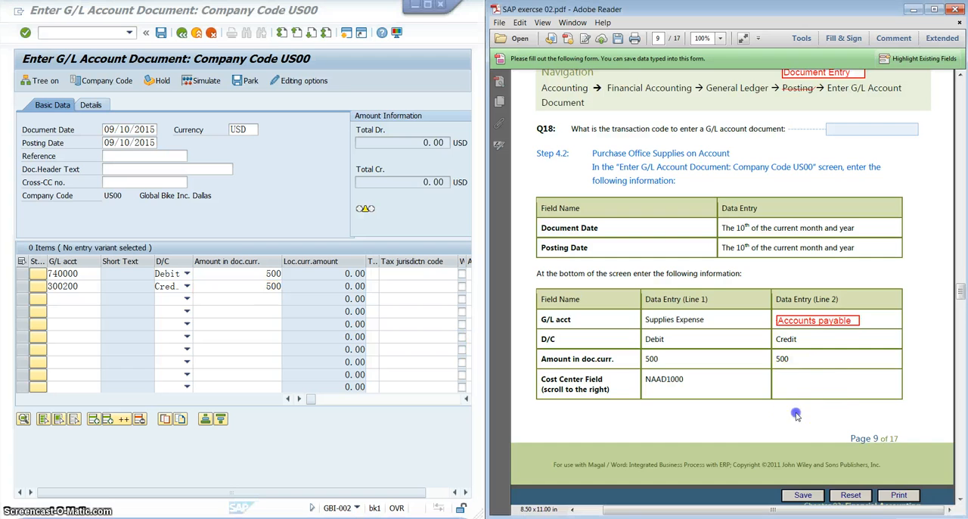
scroll(824, 401, "down", 5)
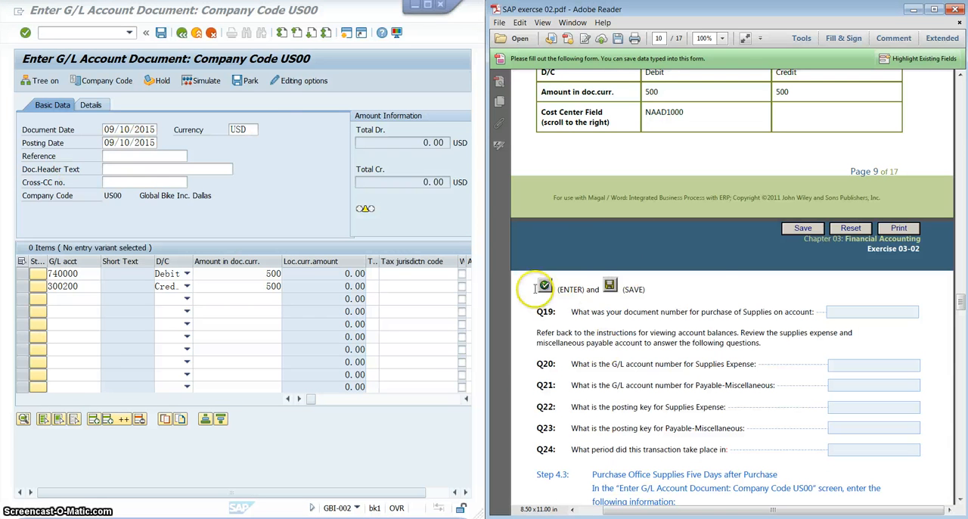
left_click(25, 33)
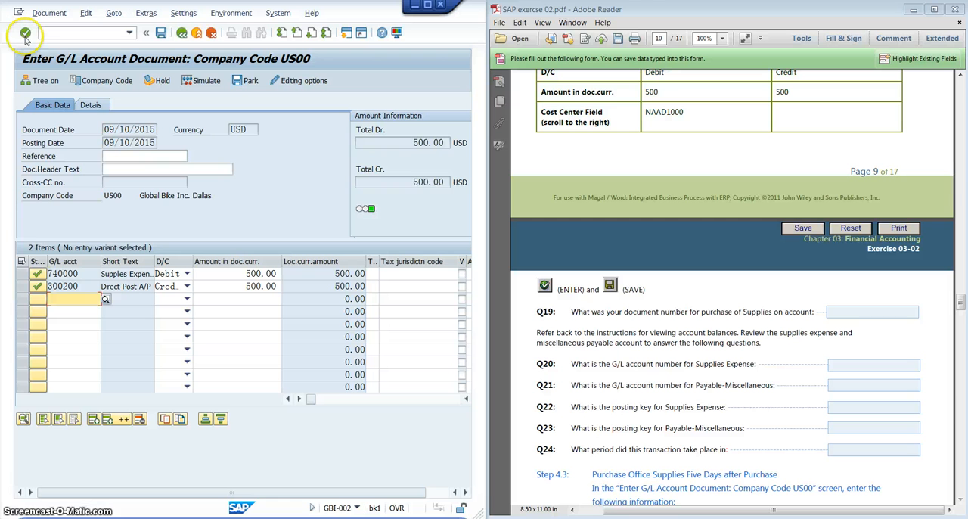
left_click(162, 38)
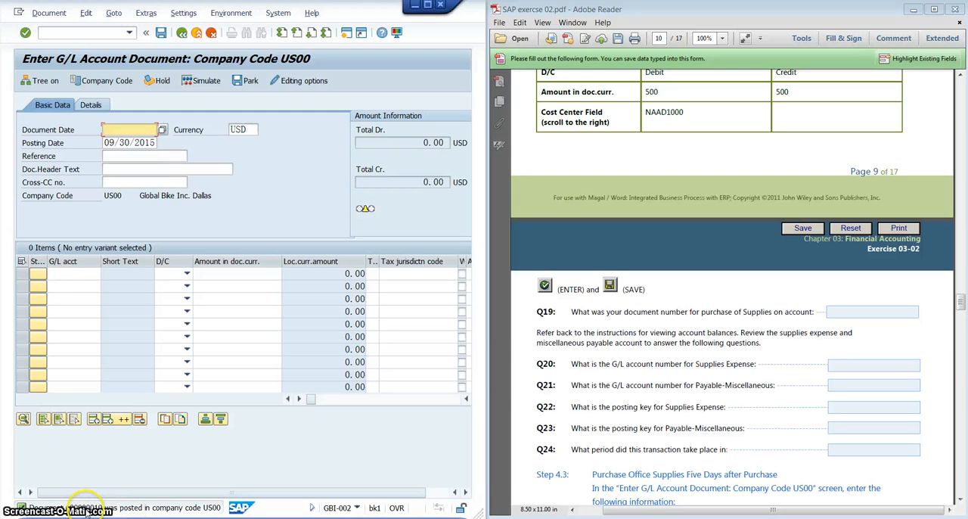
- Open the details of the posting message to read the document number for Q19 and review questions Q19 to Q24 in the PDF
left_click(85, 509)
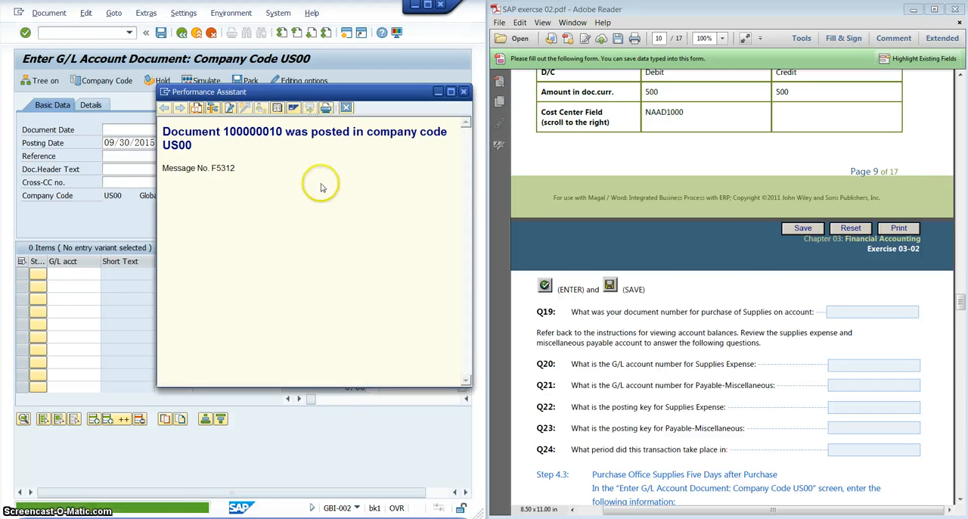
left_click(833, 307)
scroll(836, 309, "down", 3)
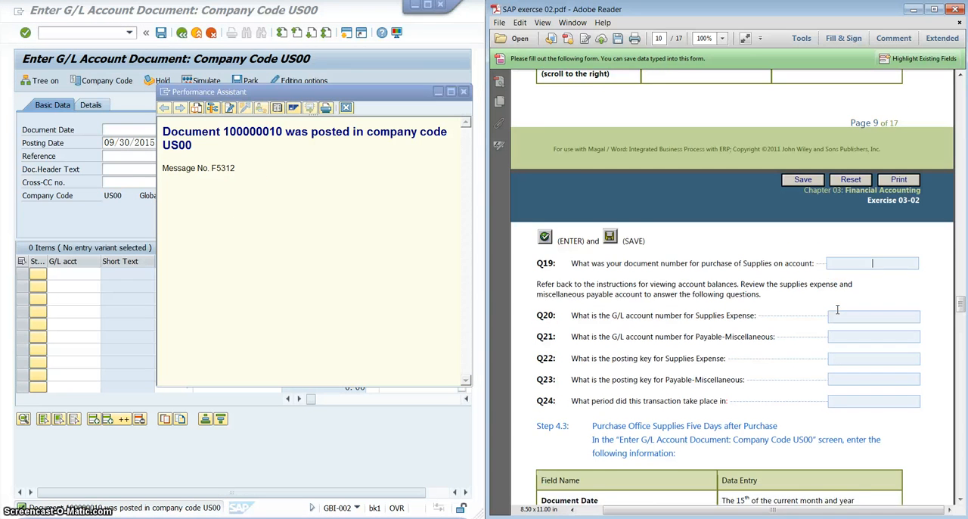
scroll(837, 309, "down", 1)
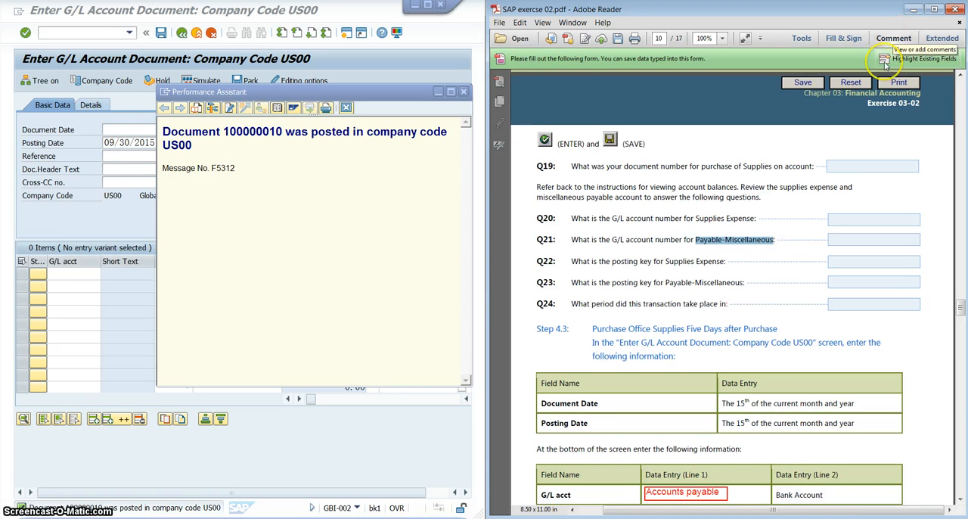
- Strike through "Payable-Miscellaneous" in Q21 and add a text box reading "account payable" above it
right_click(725, 243)
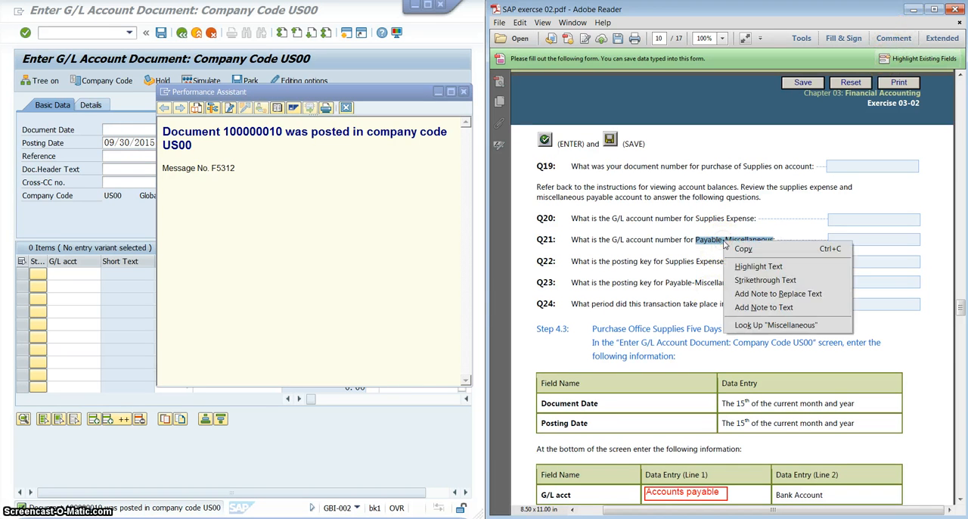
left_click(761, 282)
left_click(895, 39)
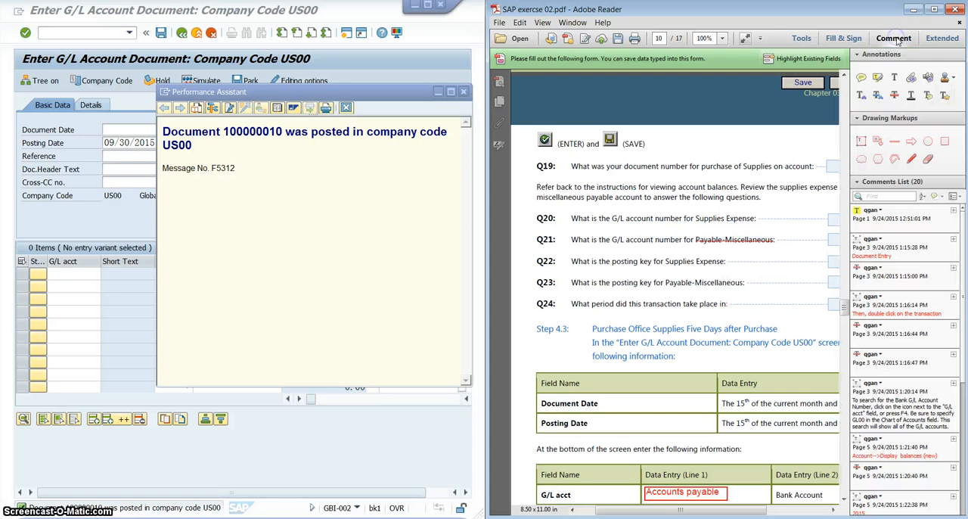
left_click(860, 141)
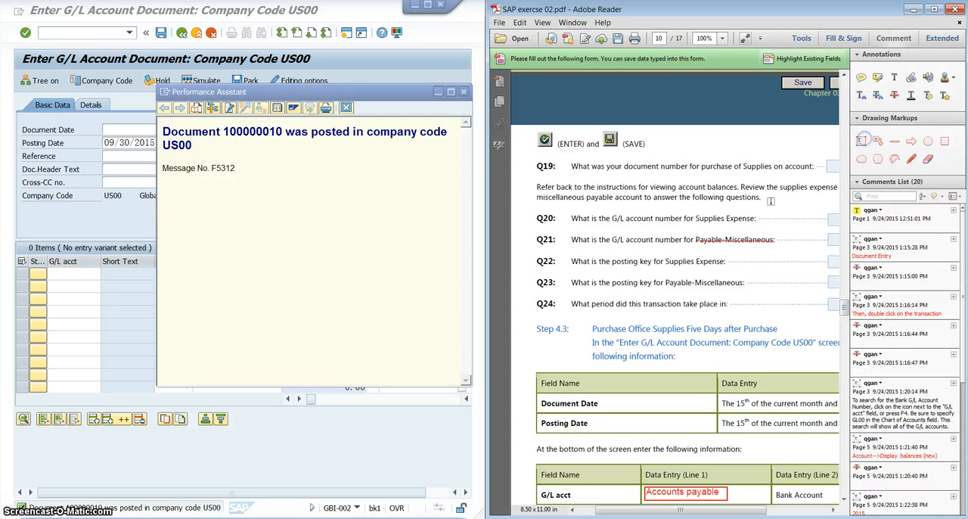
left_click(697, 225)
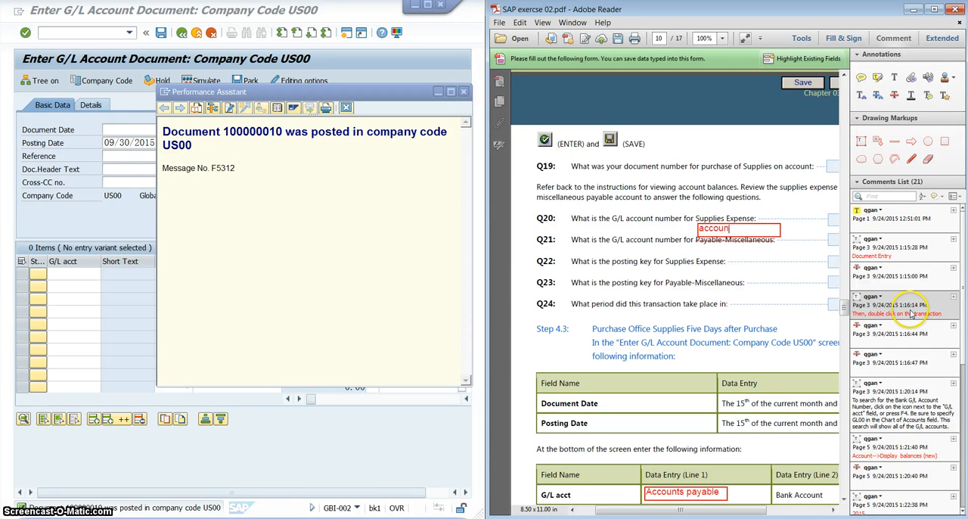
type("account payable")
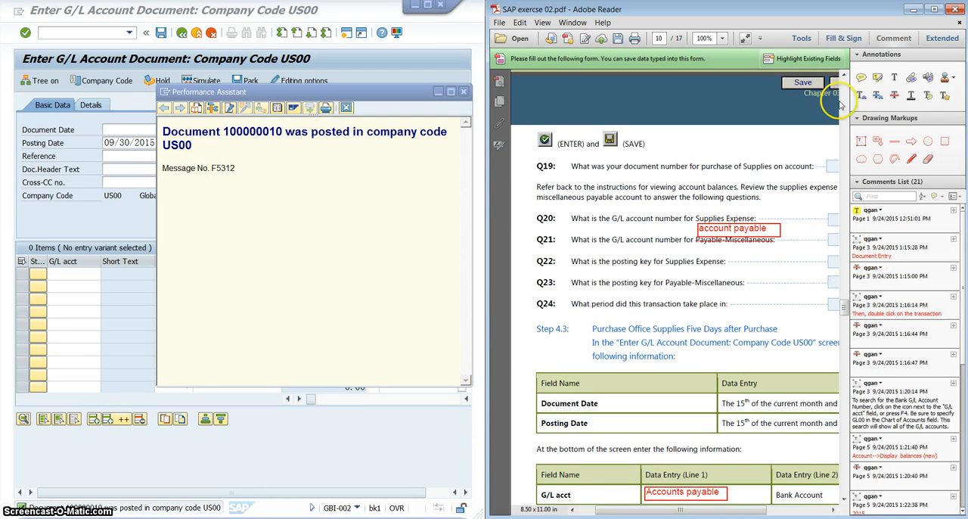
left_click(893, 38)
left_click(764, 234)
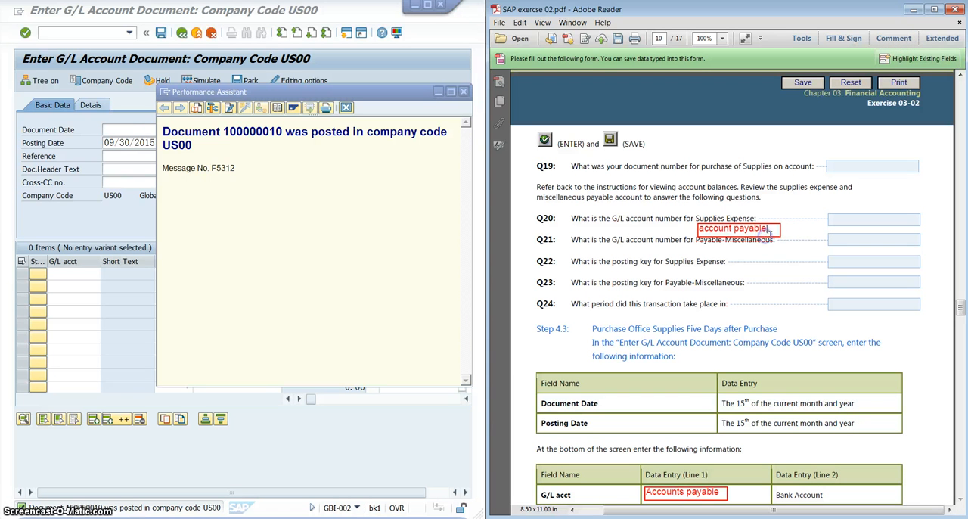
left_click(777, 226)
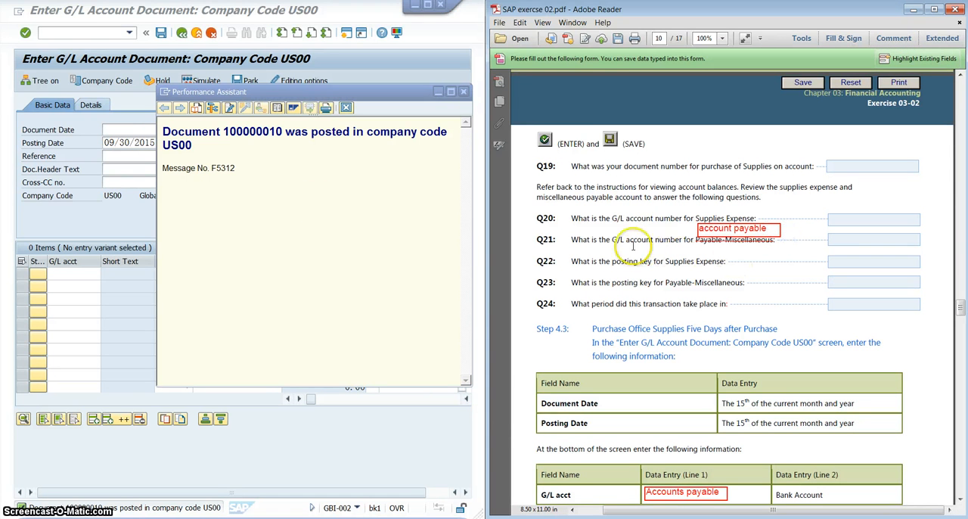
- Close the posting message details and exit the G/L document entry to the SAP Easy Access menu
left_click(316, 178)
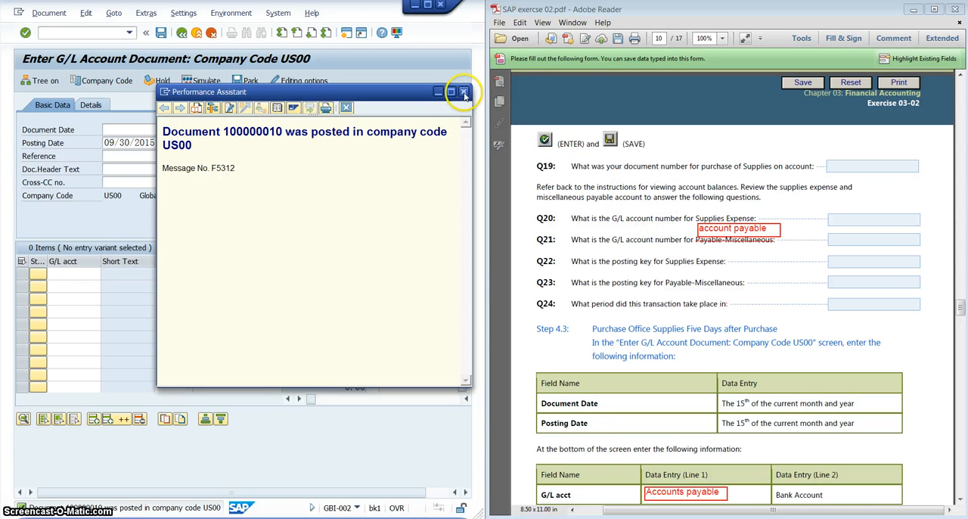
left_click(465, 94)
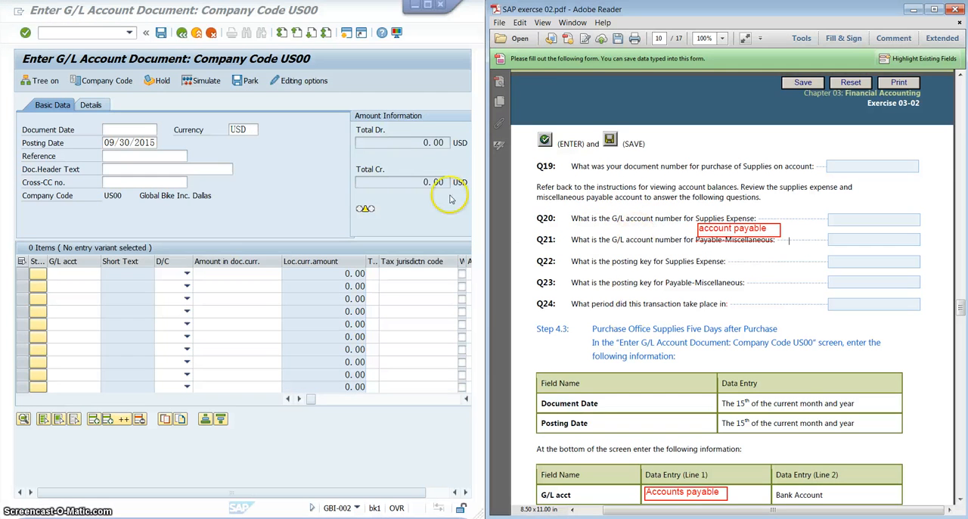
left_click(273, 165)
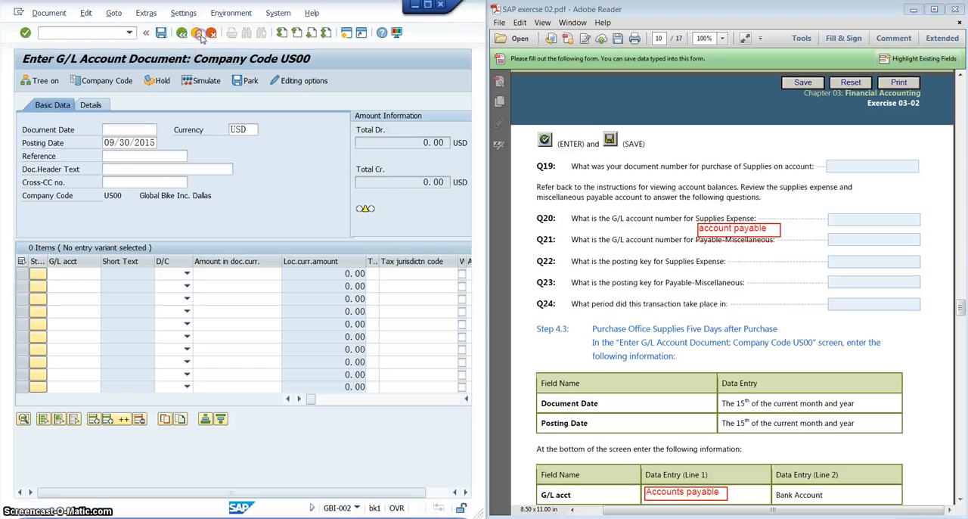
left_click(198, 33)
left_click(227, 257)
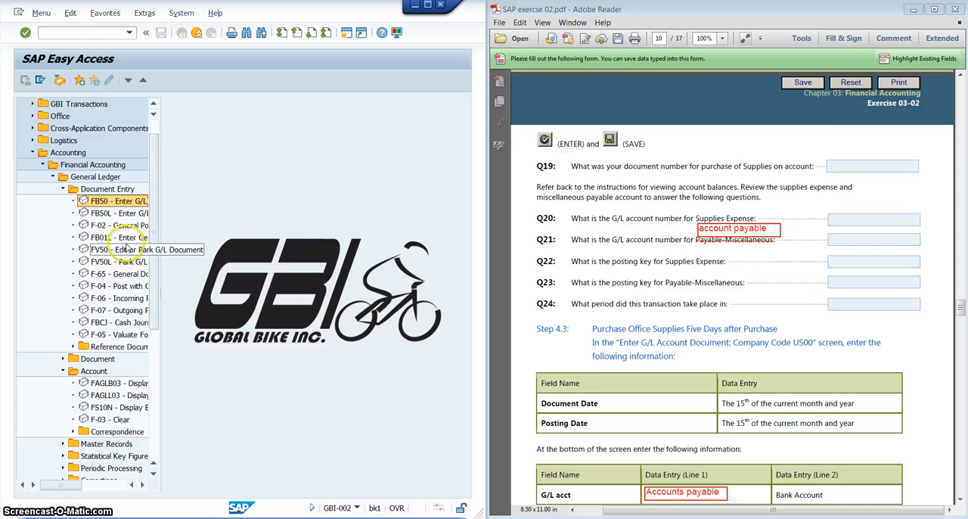
- Open transaction FAGLB03 and display the balances of Supplies Expense account 740000 for company code US00 and fiscal year 2015
left_click(117, 383)
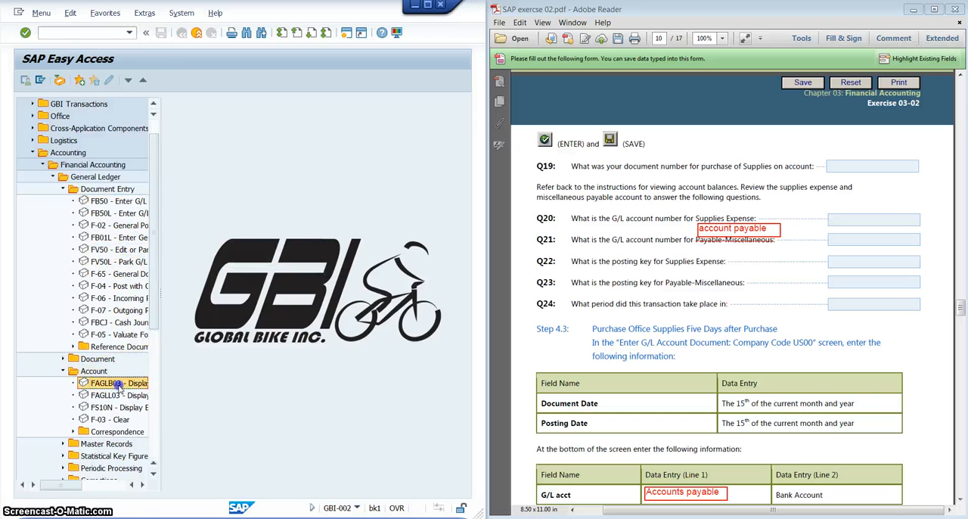
double_click(118, 384)
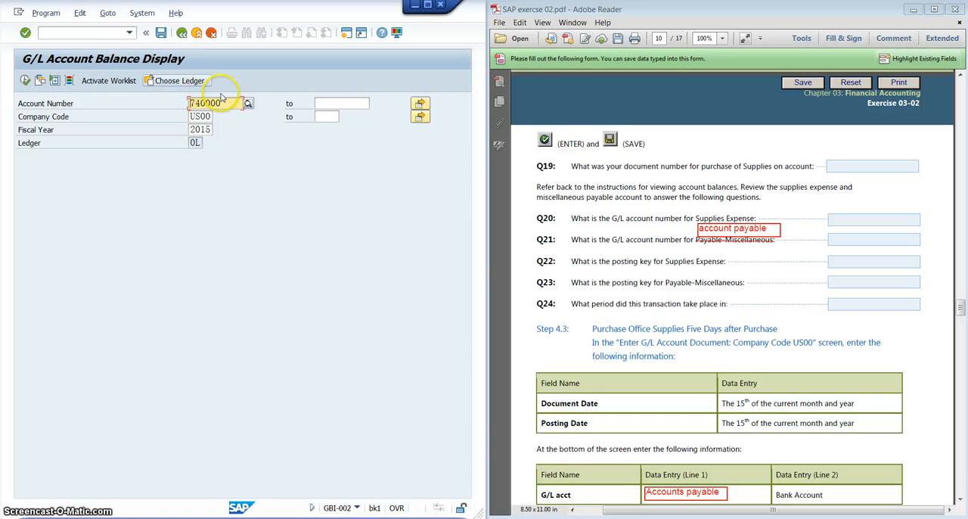
left_click_drag(221, 103, 171, 99)
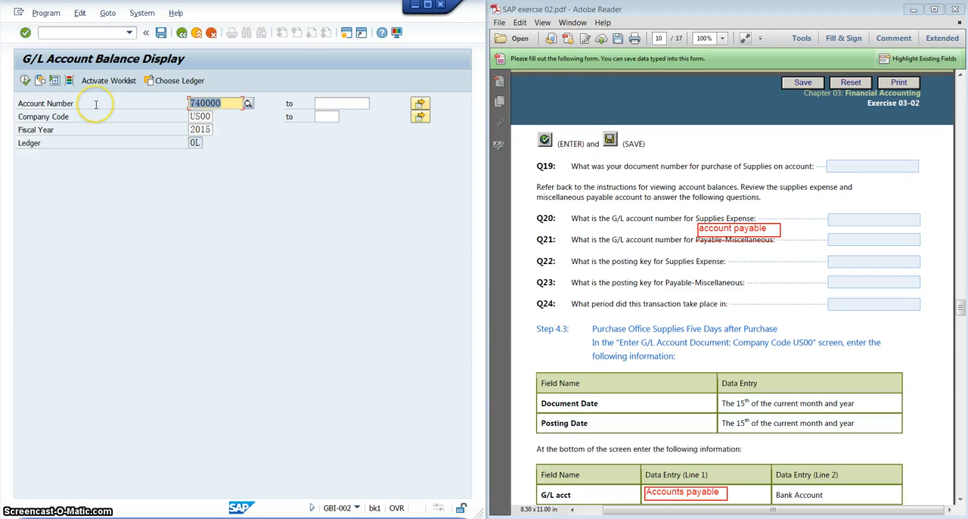
left_click(25, 81)
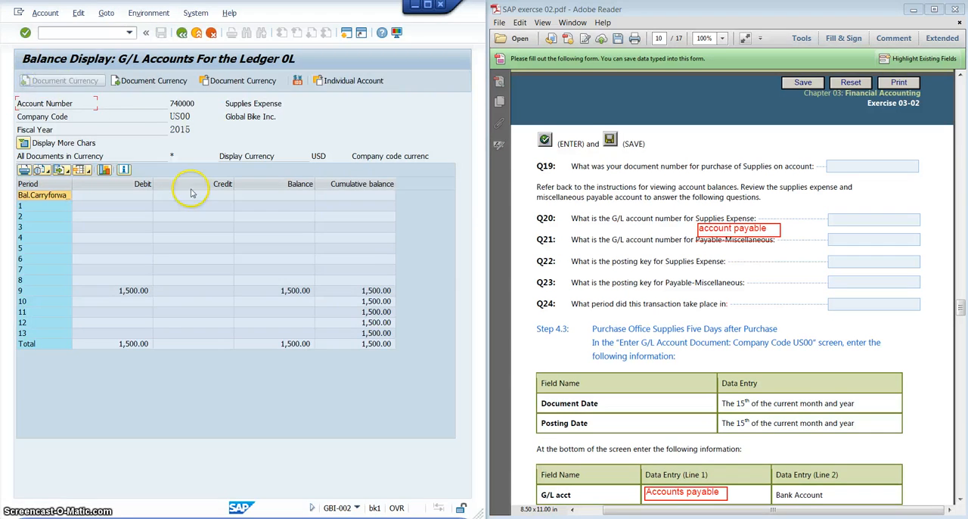
- Drill down from the total cumulative balance to the line item dated 09/10/2015 and display its document overview
left_click(376, 344)
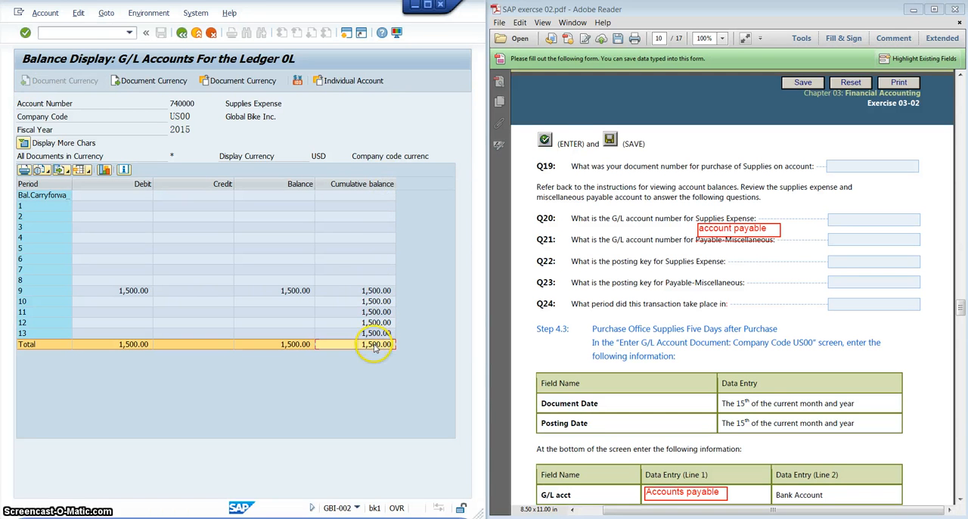
double_click(376, 344)
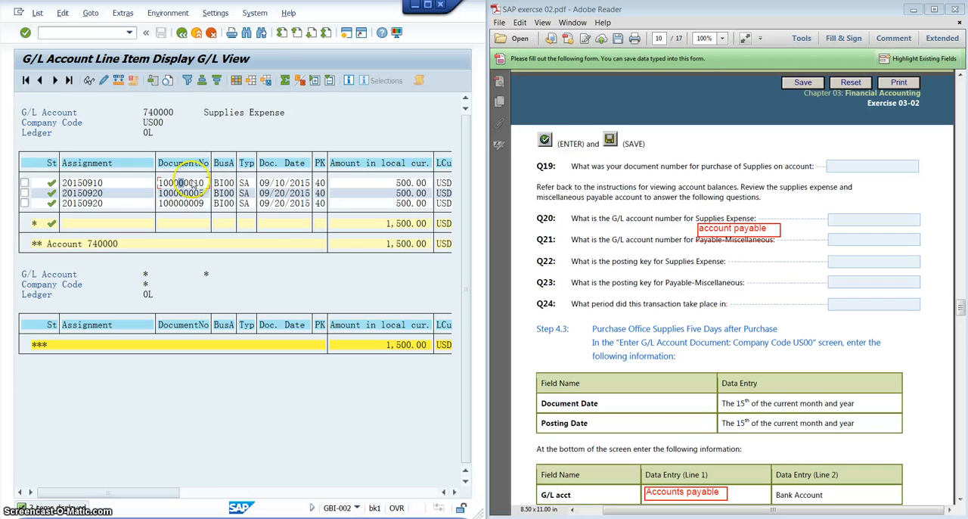
left_click(24, 183)
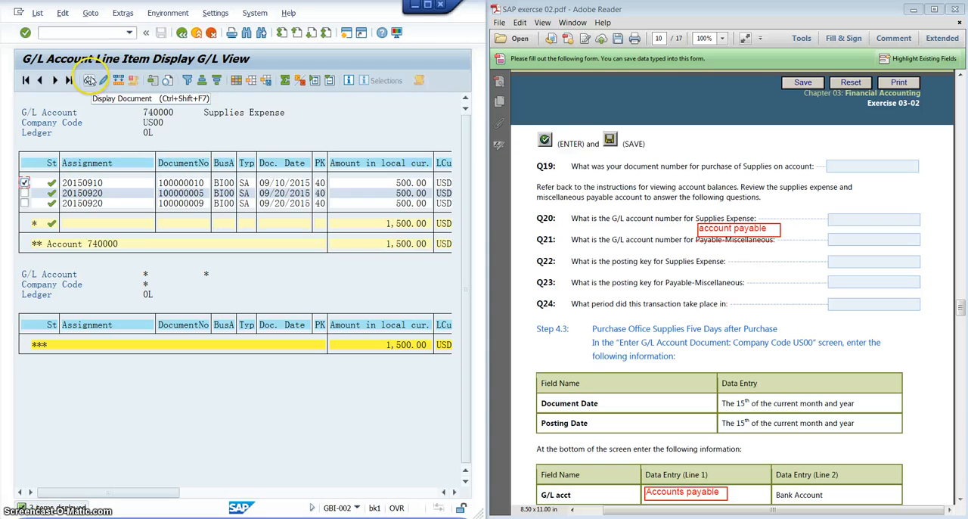
left_click(88, 80)
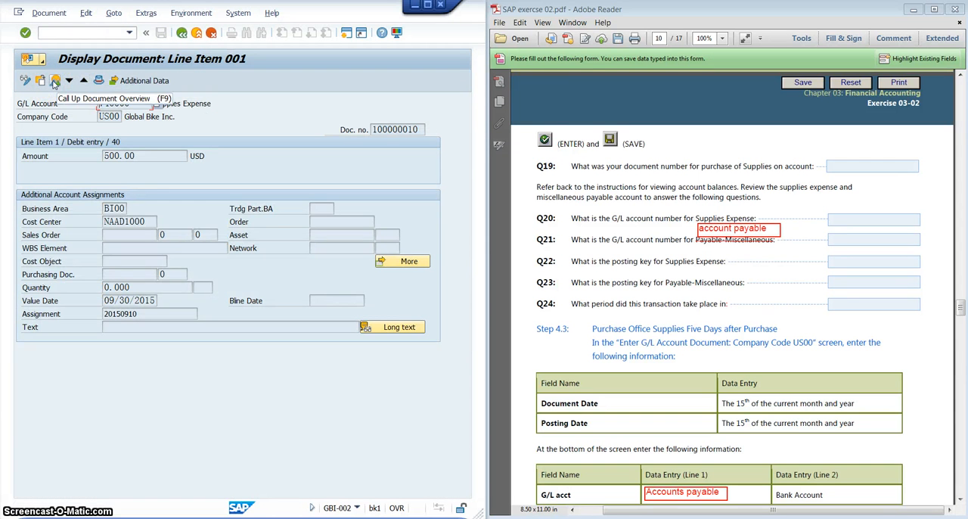
left_click(55, 82)
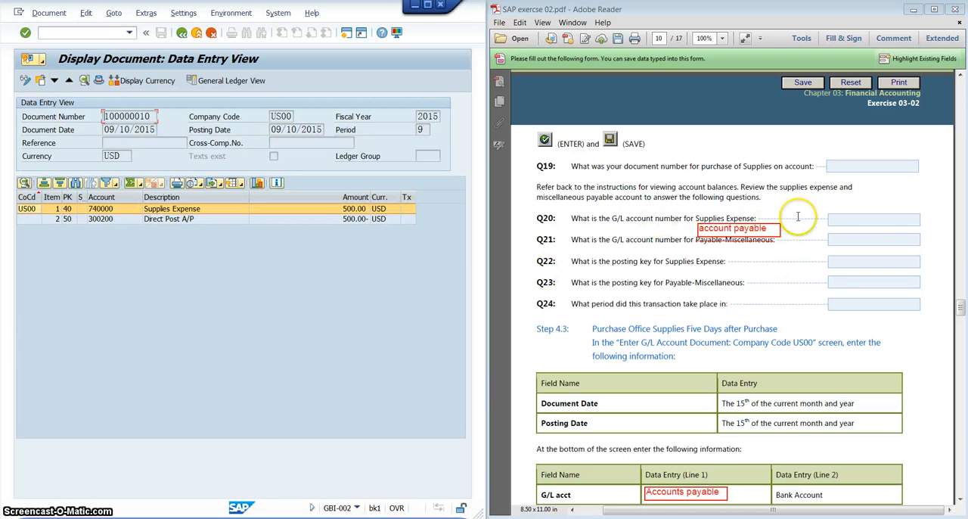
left_click(851, 223)
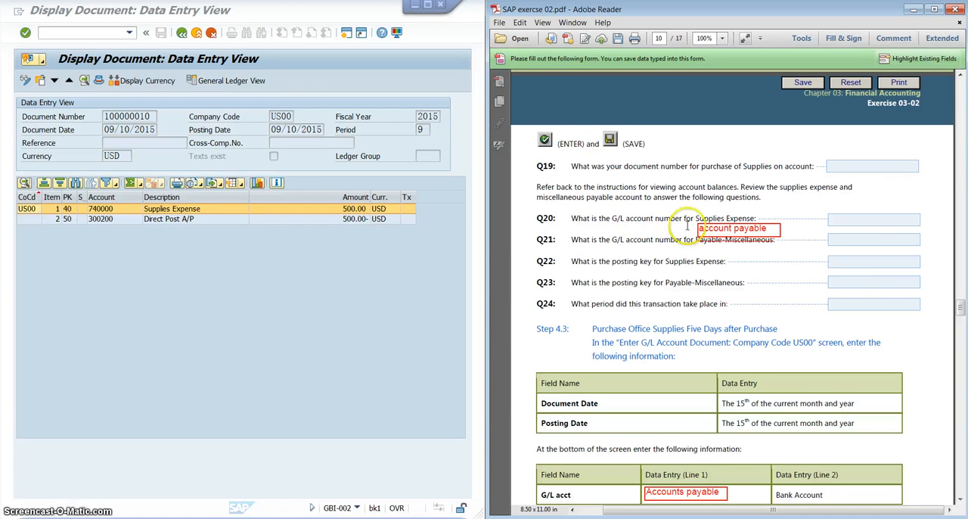
left_click(728, 220)
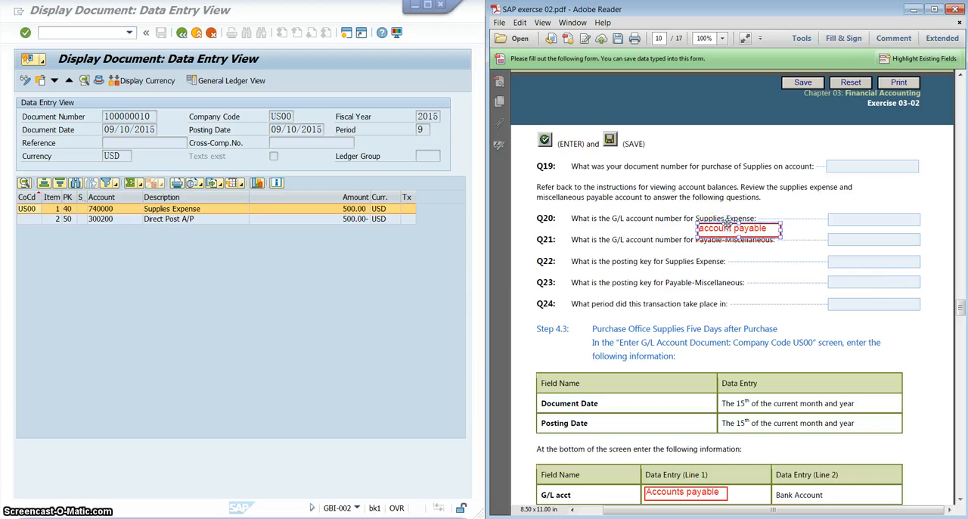
left_click(714, 272)
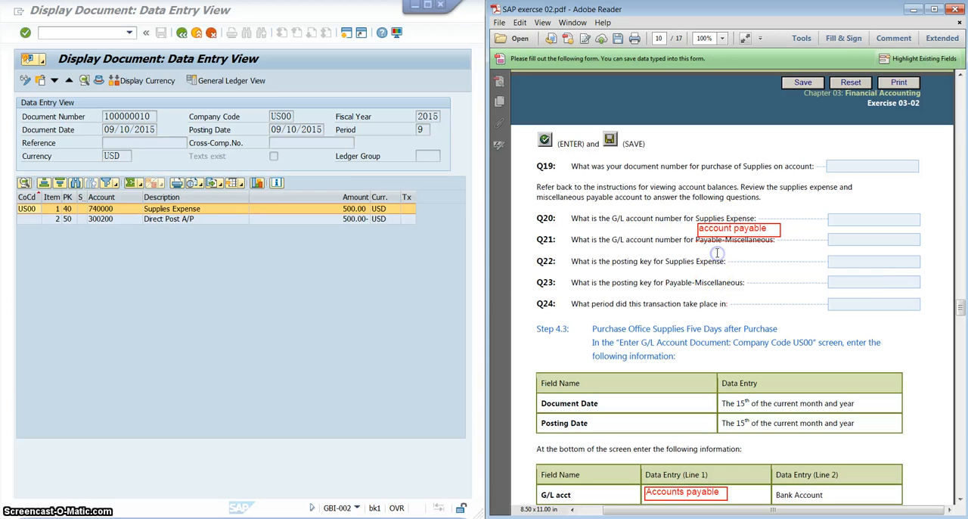
- Strike through "Payable-Miscellaneous" in Q23 of the PDF
left_click(668, 282)
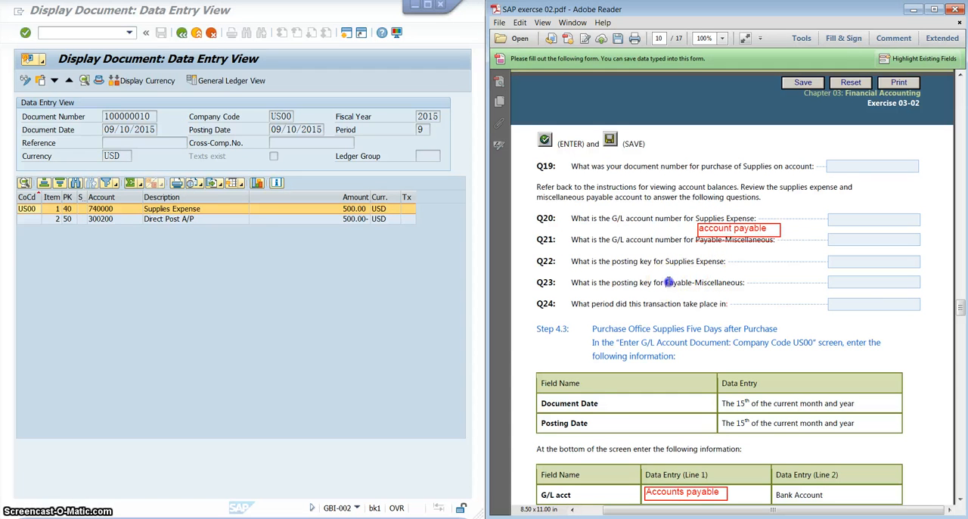
right_click(740, 284)
left_click(760, 319)
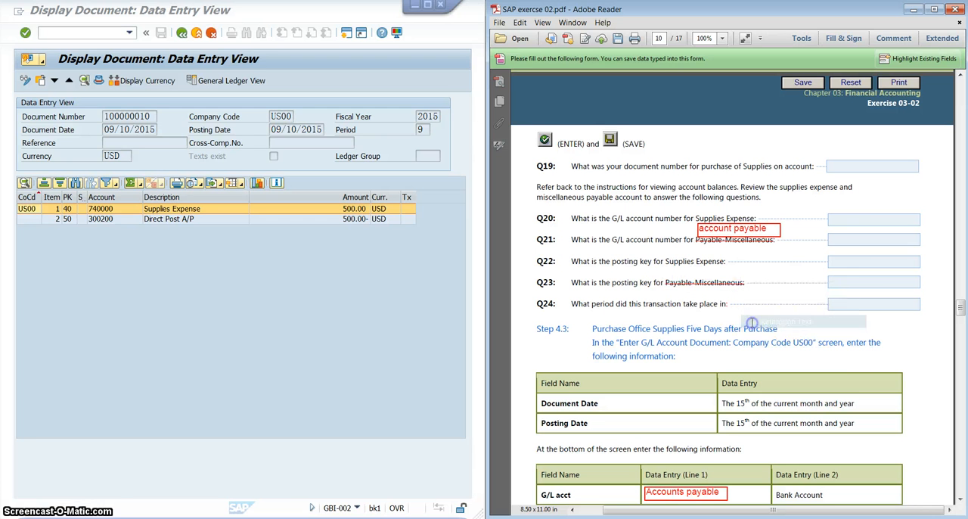
left_click(779, 235)
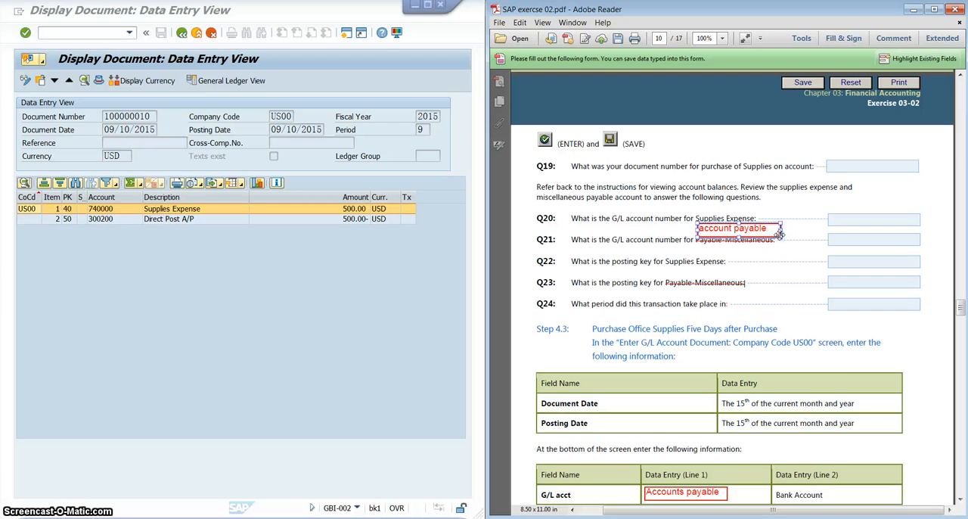
left_click(704, 250)
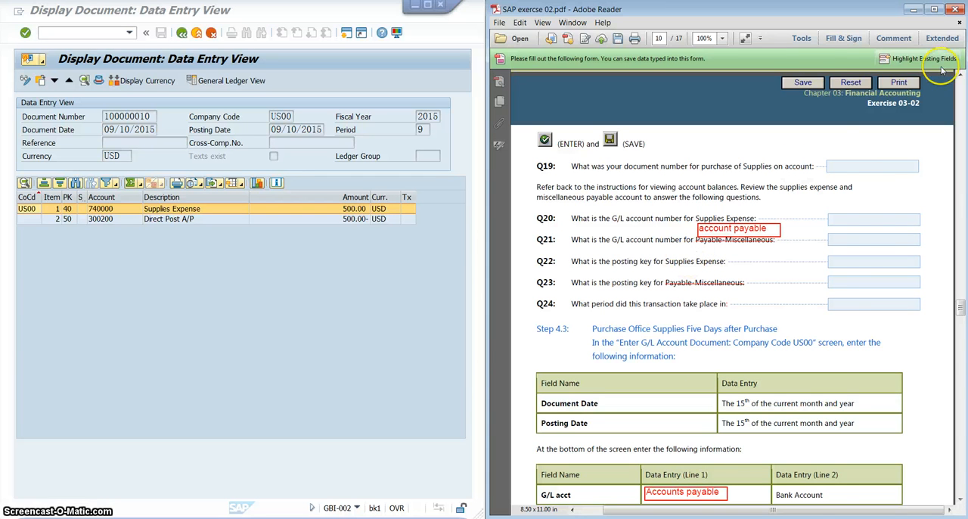
- Add a text box reading "account payable" above the struck-through words in Q23 and nudge it slightly upward
left_click(894, 38)
left_click(860, 141)
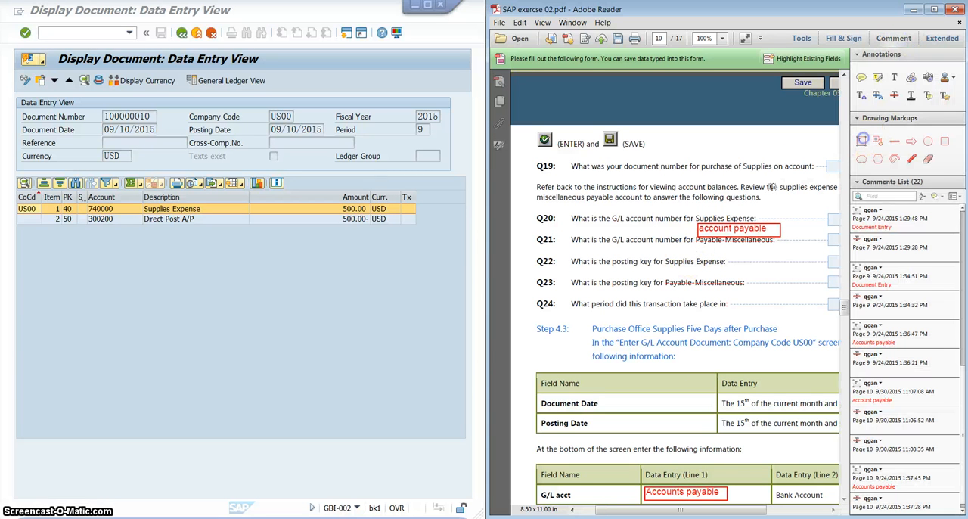
left_click(669, 274)
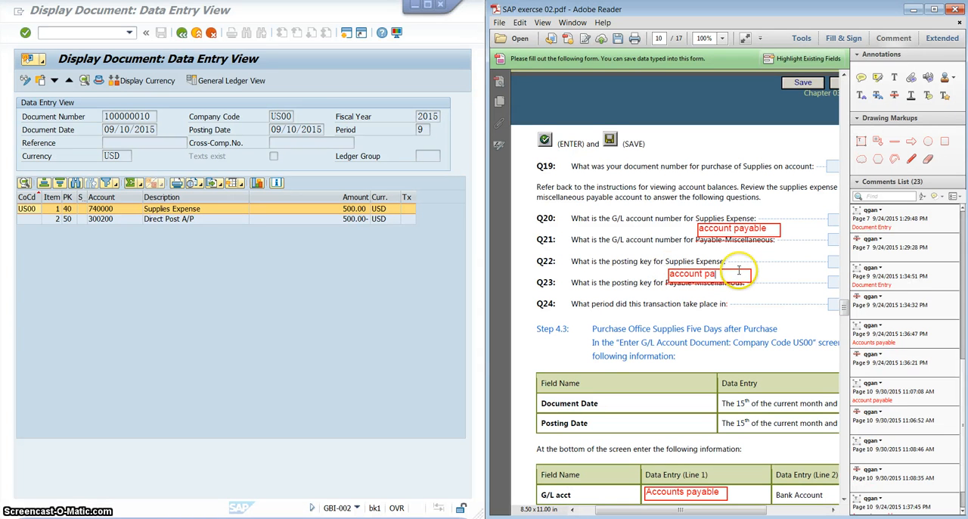
type("account payable")
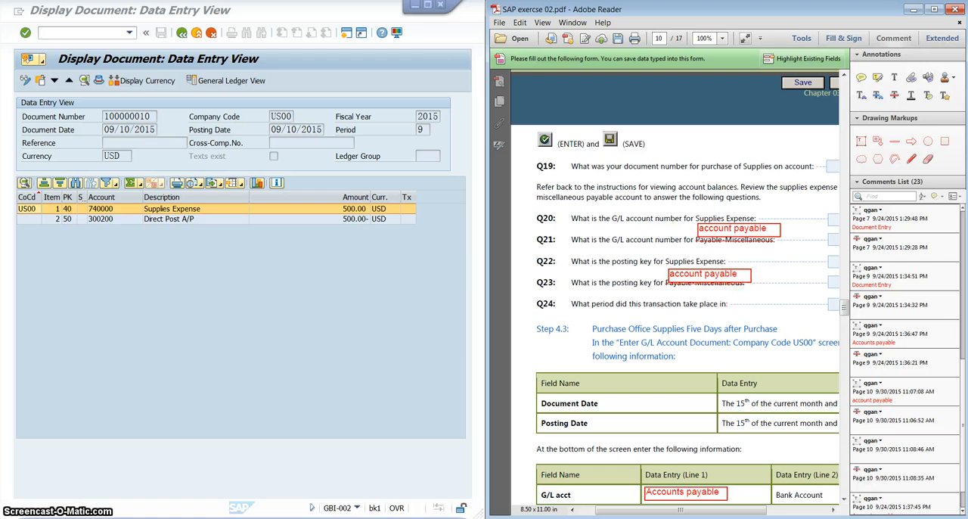
left_click(893, 38)
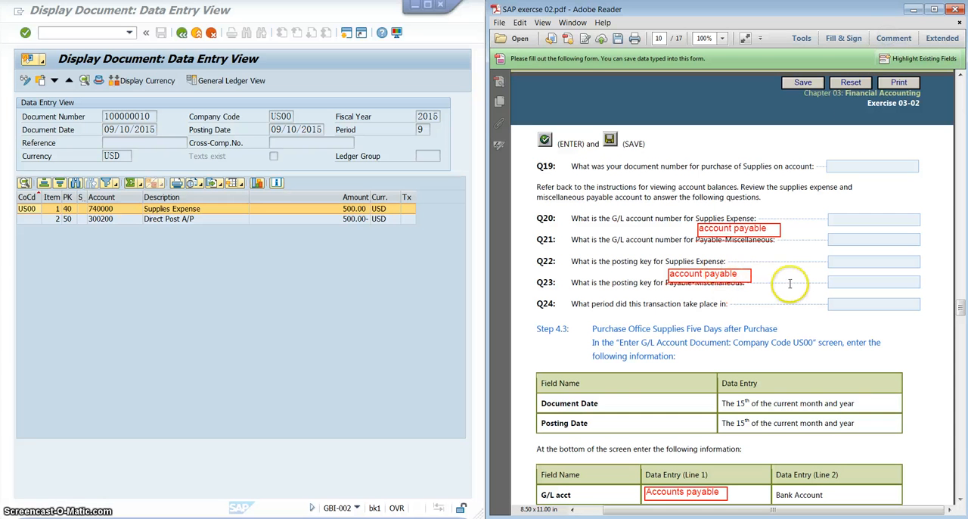
left_click_drag(741, 268, 741, 265)
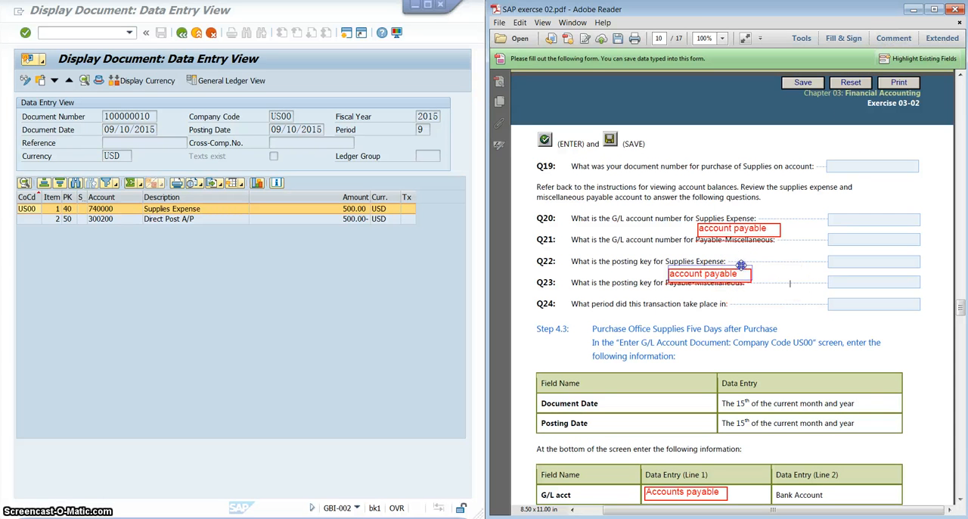
left_click(866, 288)
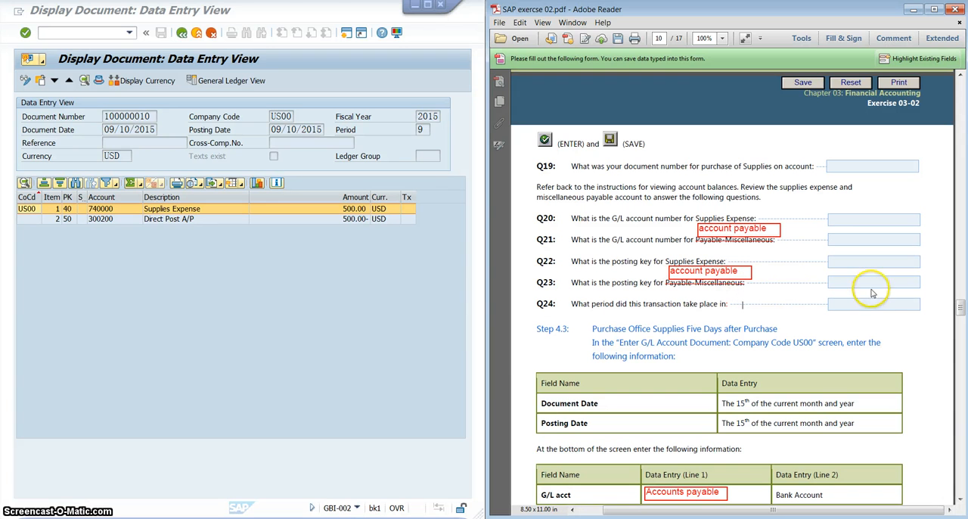
left_click(883, 278)
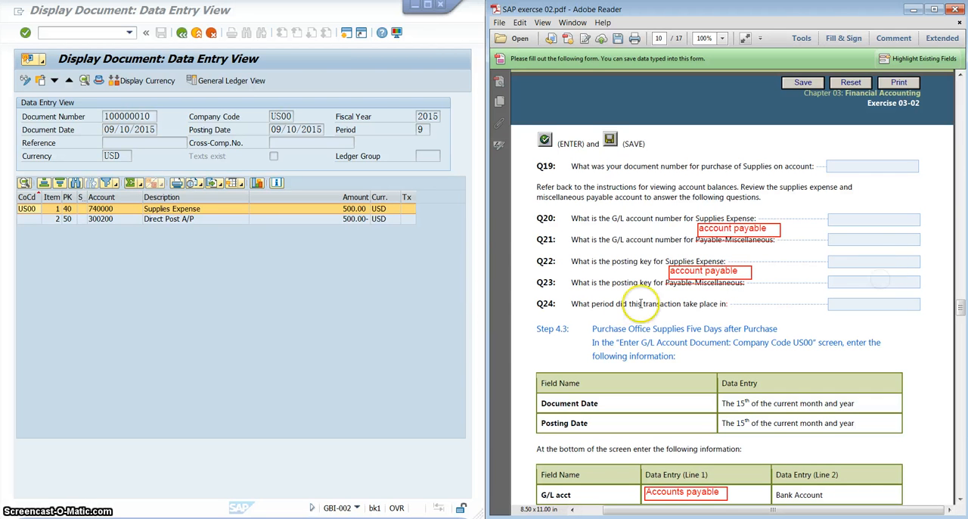
- Check the document's period for Q24 and read the Step 4.3 instructions in the PDF
left_click(421, 129)
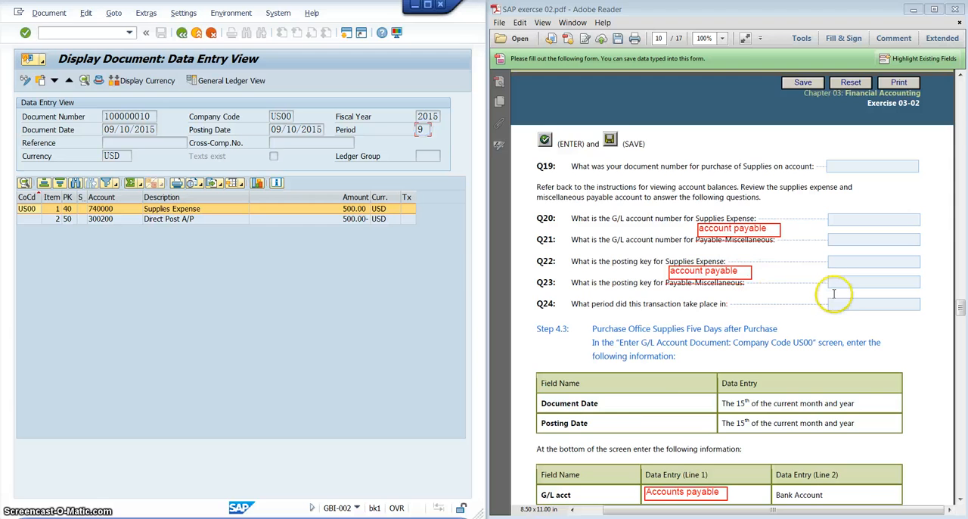
left_click(856, 303)
scroll(853, 305, "down", 3)
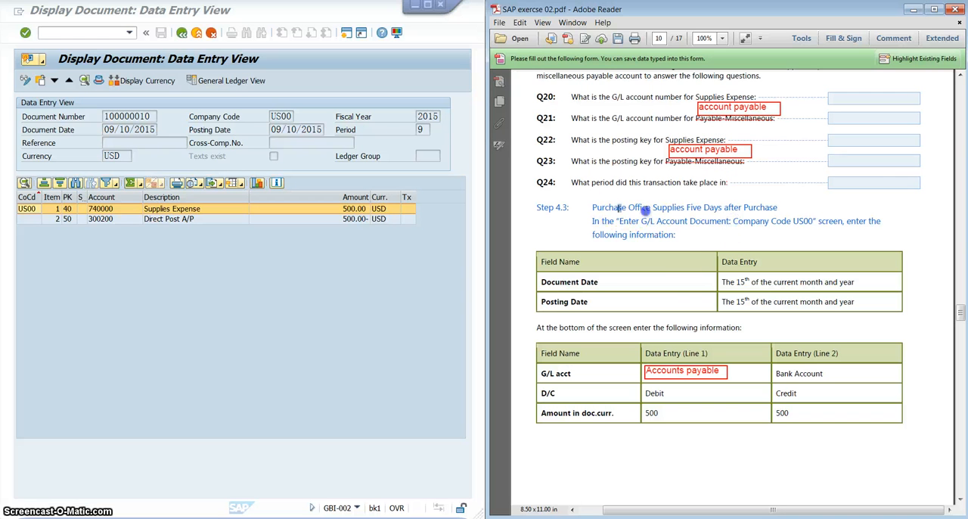
left_click_drag(593, 207, 665, 209)
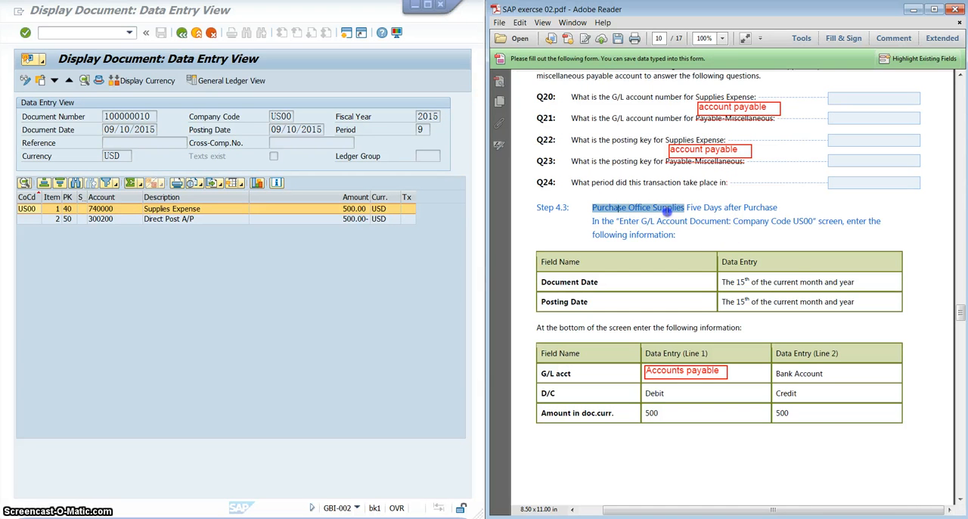
left_click(701, 211)
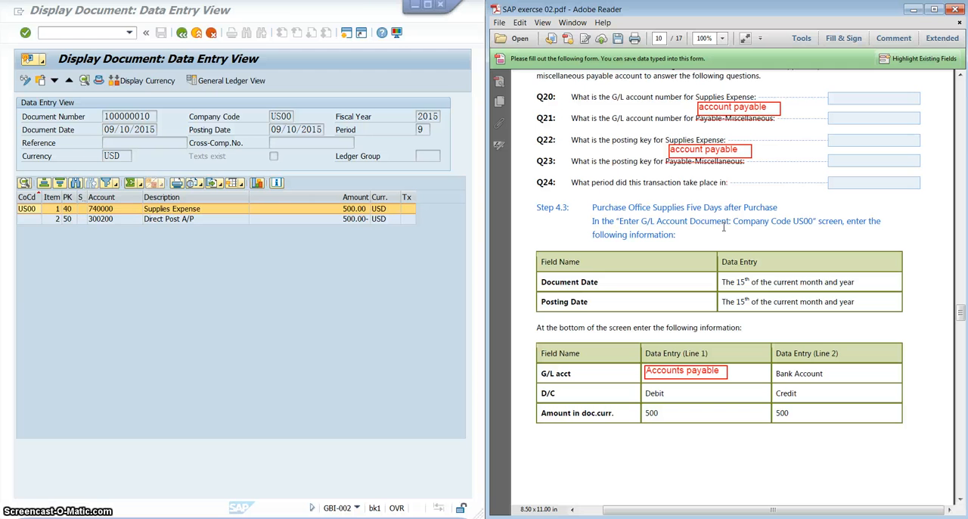
- Exit the document, line item and balance displays back to the SAP Easy Access menu
left_click(112, 225)
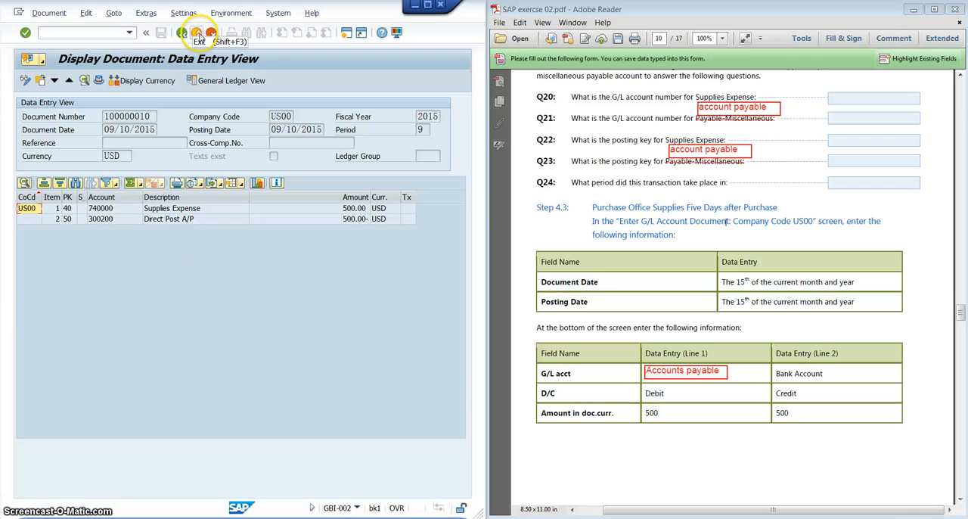
left_click(197, 34)
left_click(196, 34)
left_click(196, 34)
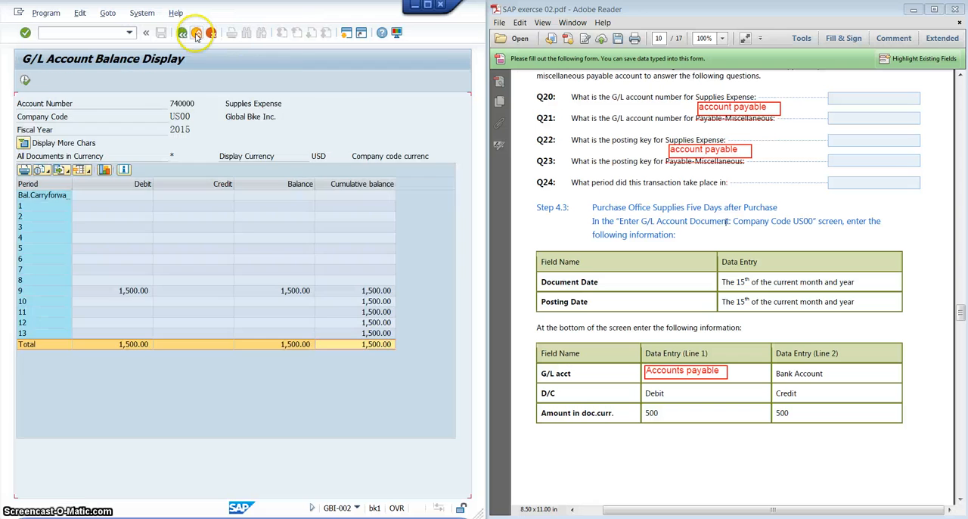
left_click(196, 34)
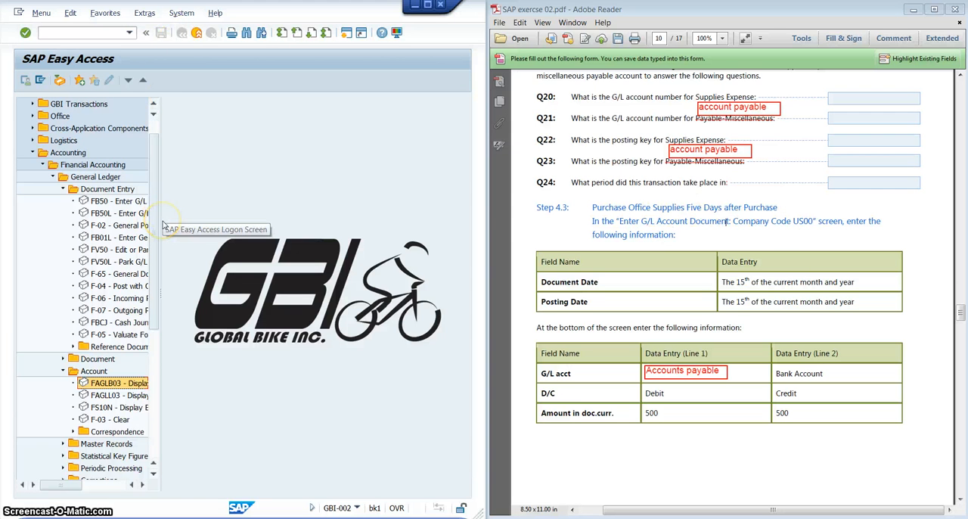
- Open transaction FB50 and set both the document date and the posting date to 09/15/2015
left_click(118, 201)
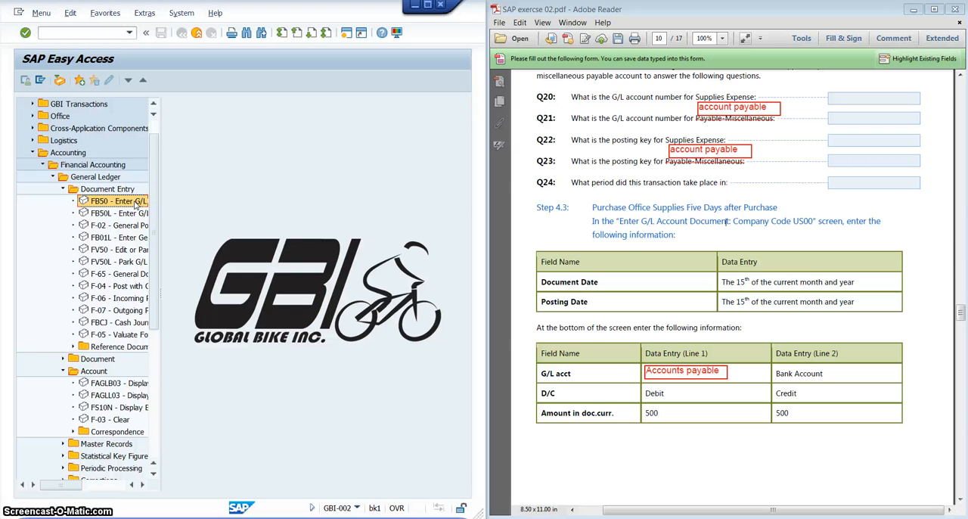
double_click(136, 203)
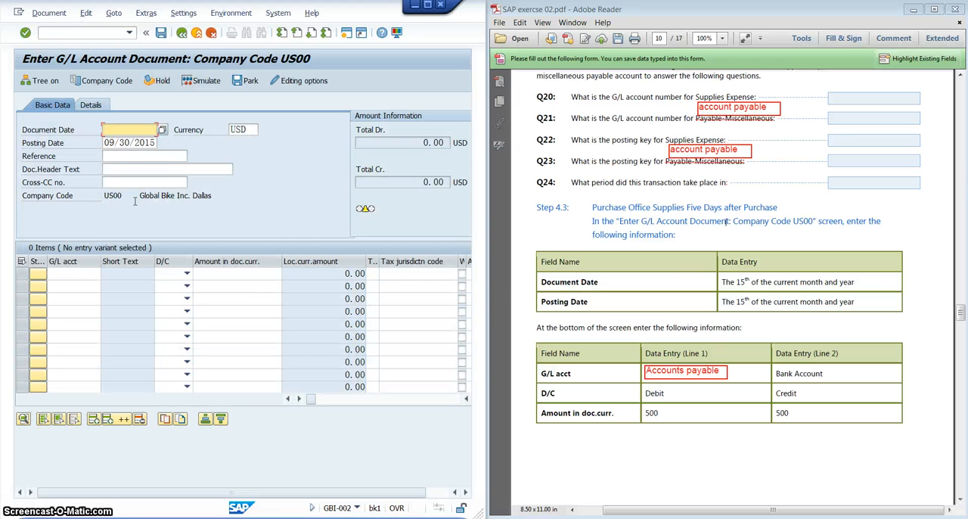
left_click(163, 131)
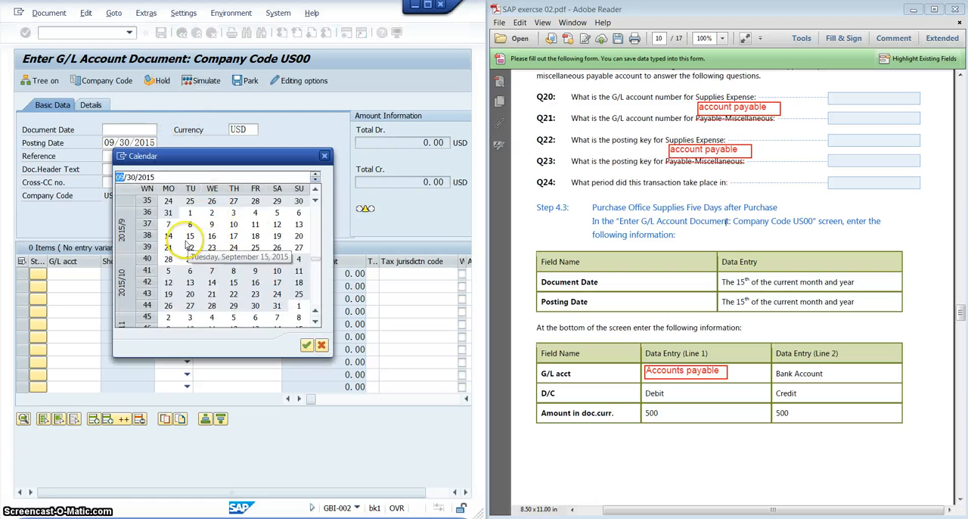
double_click(187, 242)
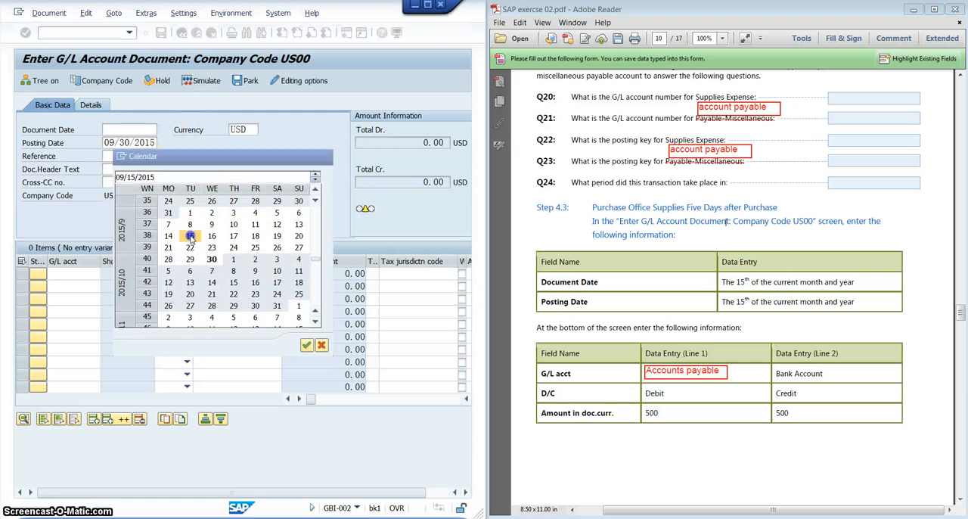
left_click(159, 146)
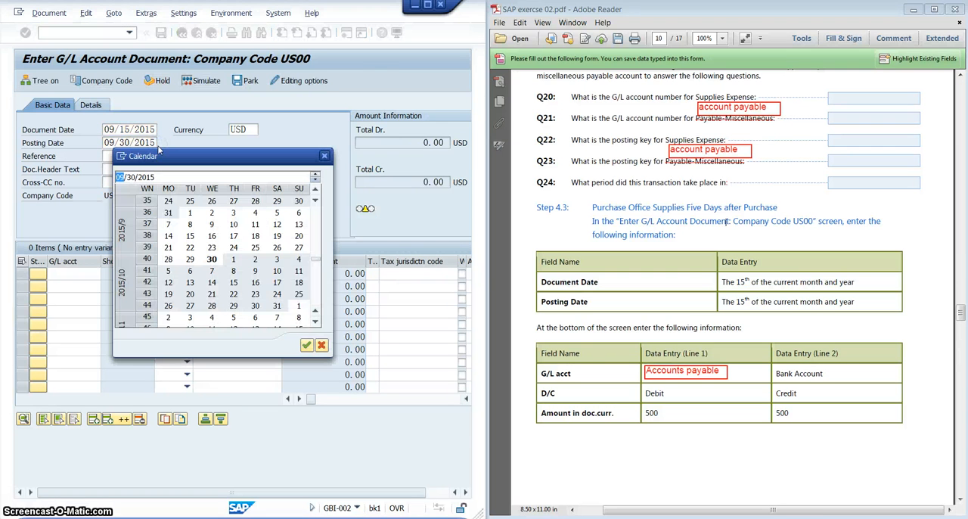
double_click(189, 235)
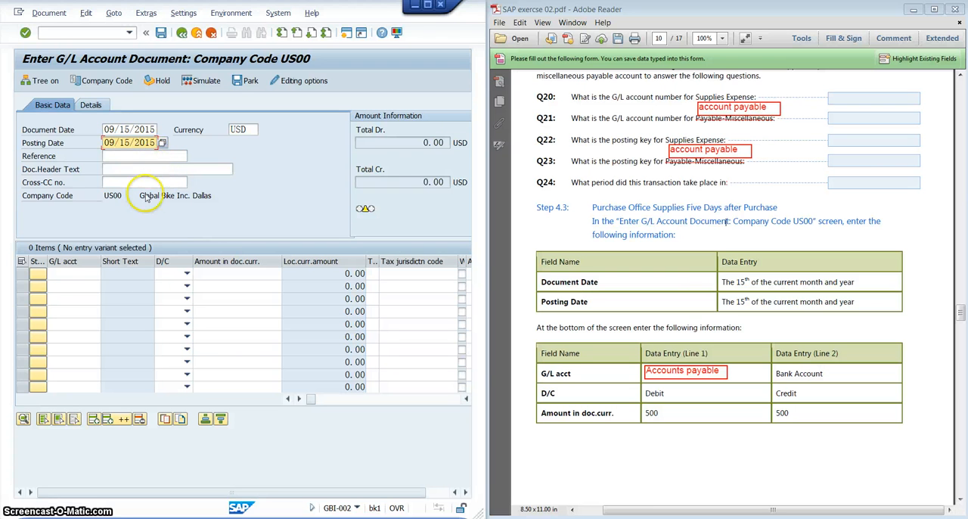
- Enter the first line item with accounts payable G/L account 300200 as a debit of 500
left_click(81, 274)
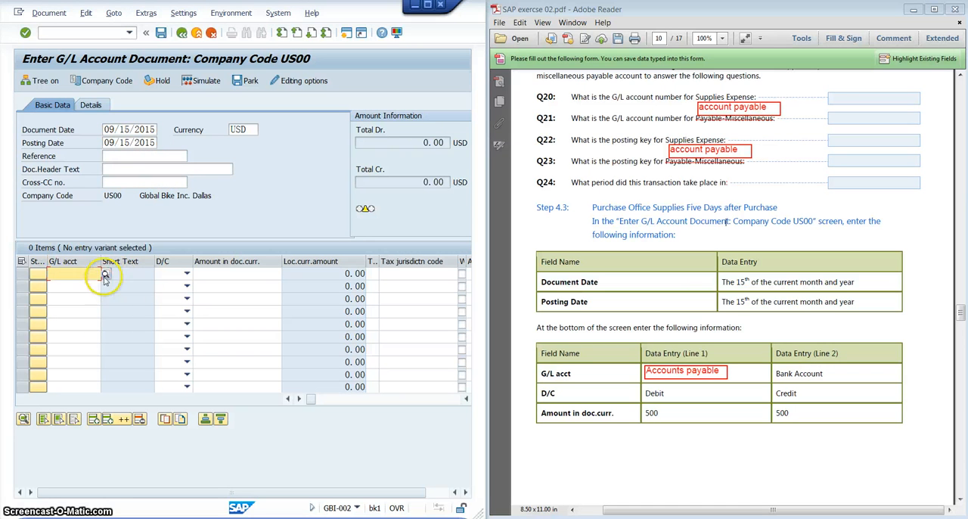
left_click(105, 276)
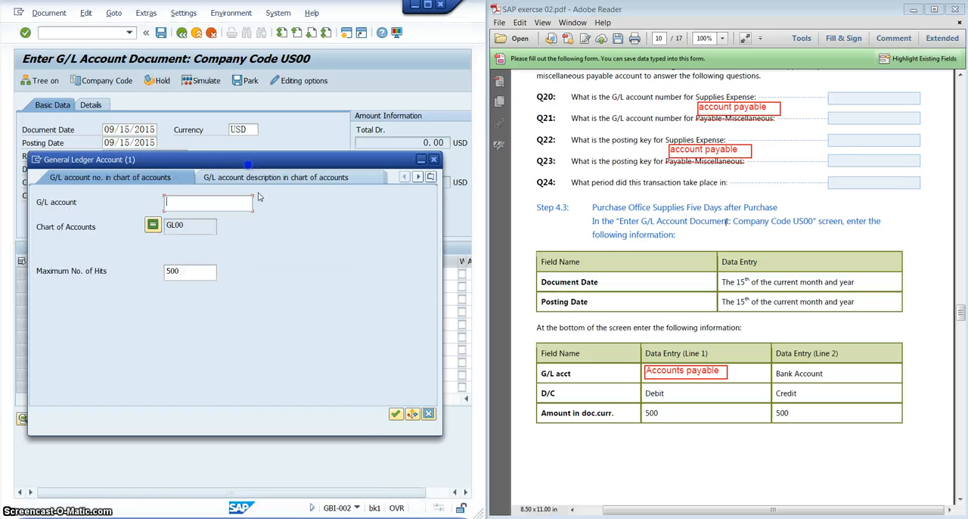
left_click(395, 414)
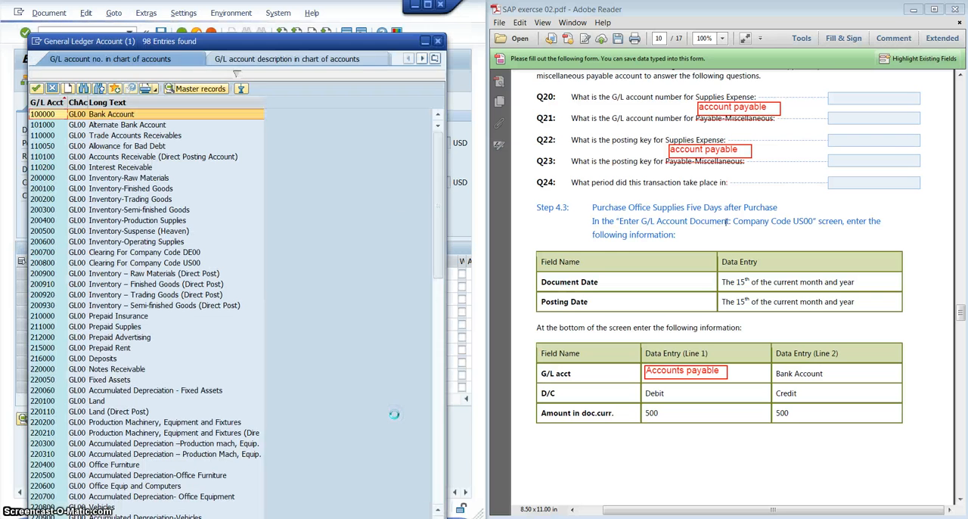
double_click(127, 115)
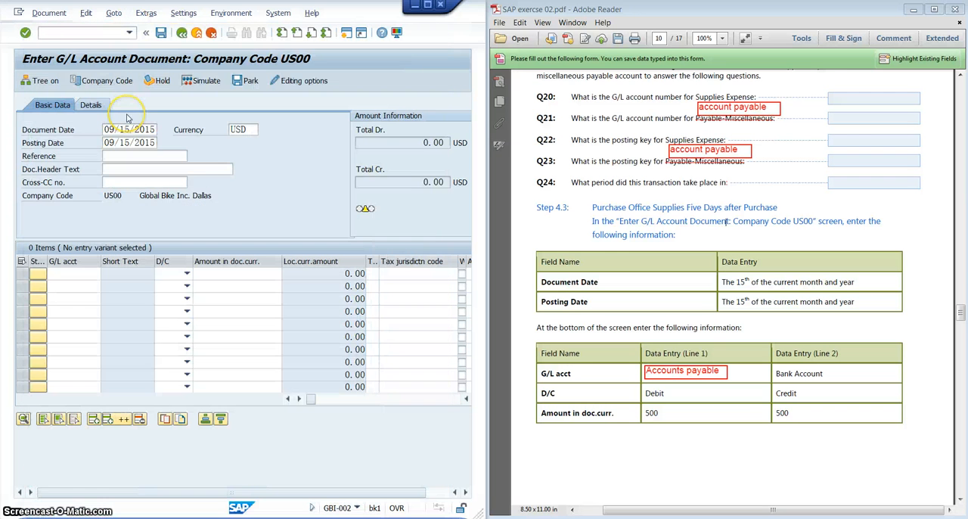
left_click(186, 274)
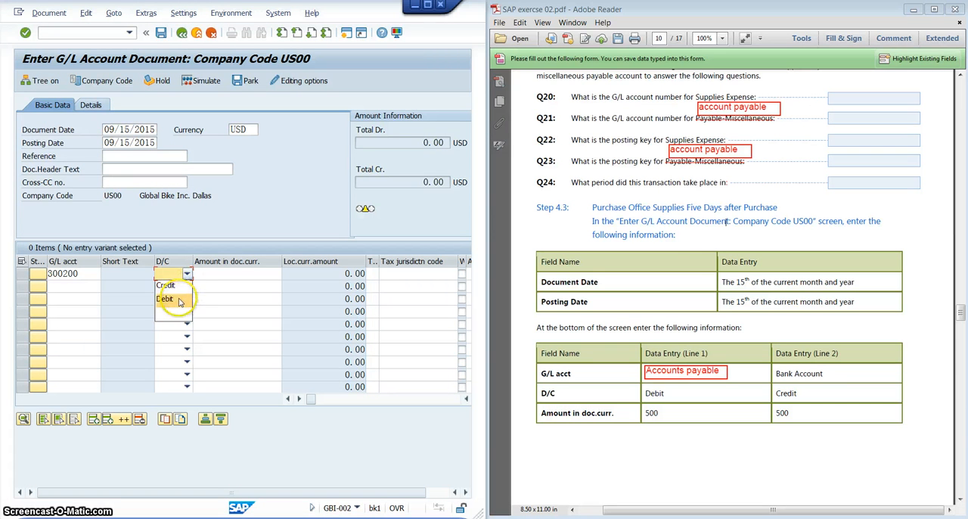
left_click(165, 299)
left_click(219, 270)
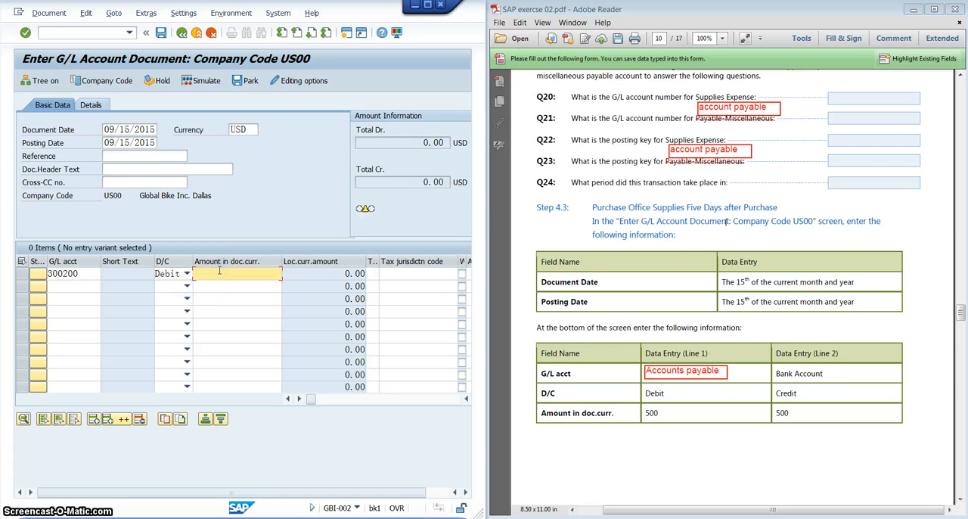
- Enter the second line item with bank G/L account 100000 as a credit of 500
left_click(75, 285)
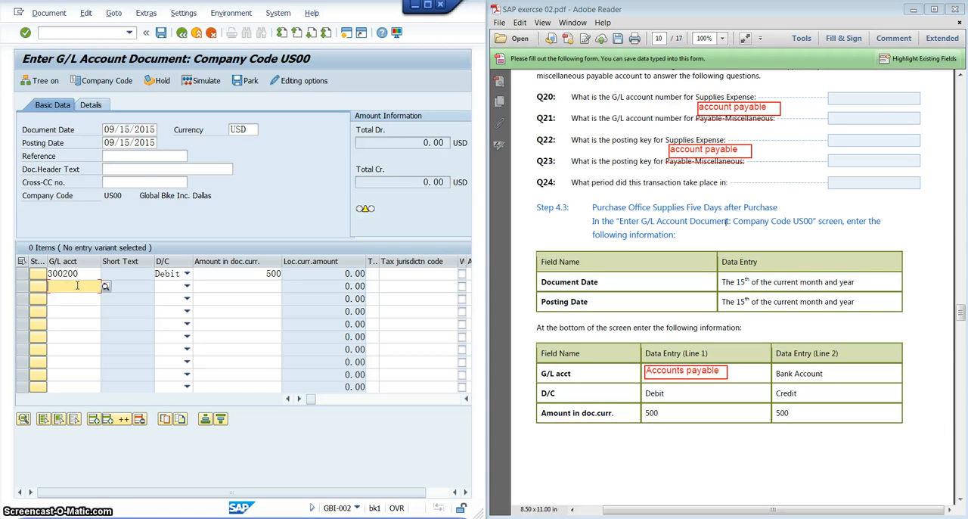
type("1")
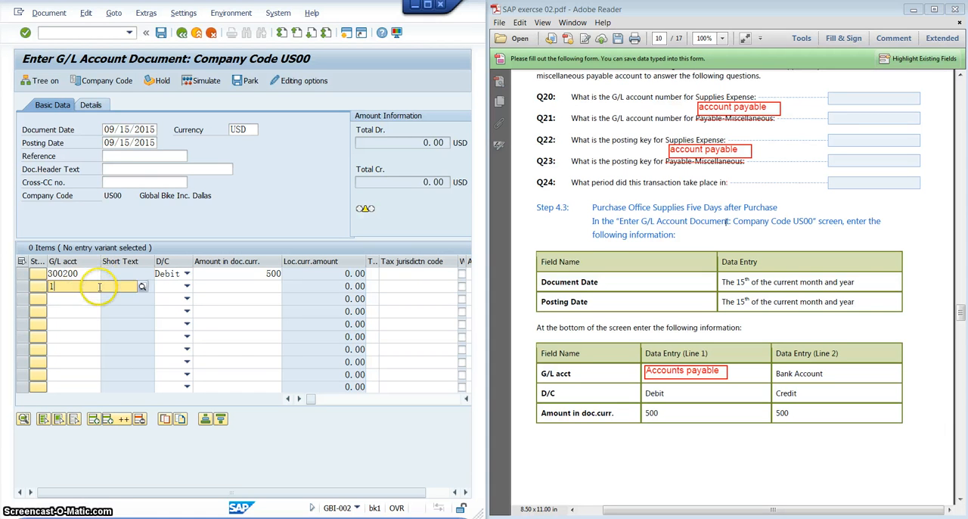
type("00000")
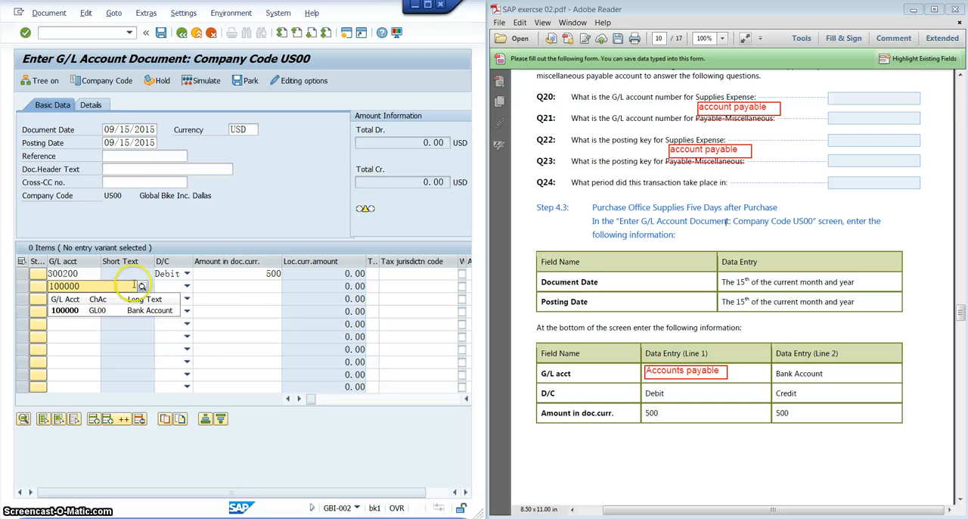
left_click(227, 285)
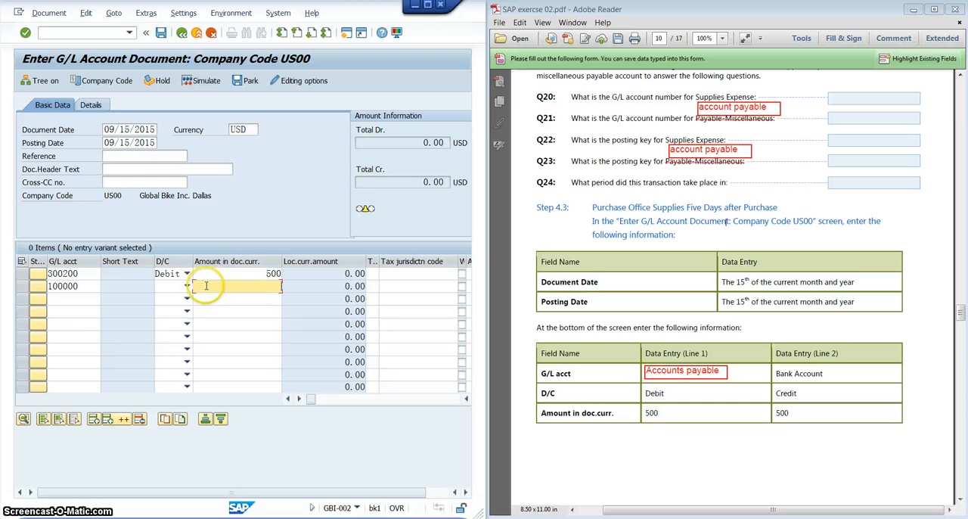
left_click(188, 287)
left_click(166, 298)
left_click(249, 291)
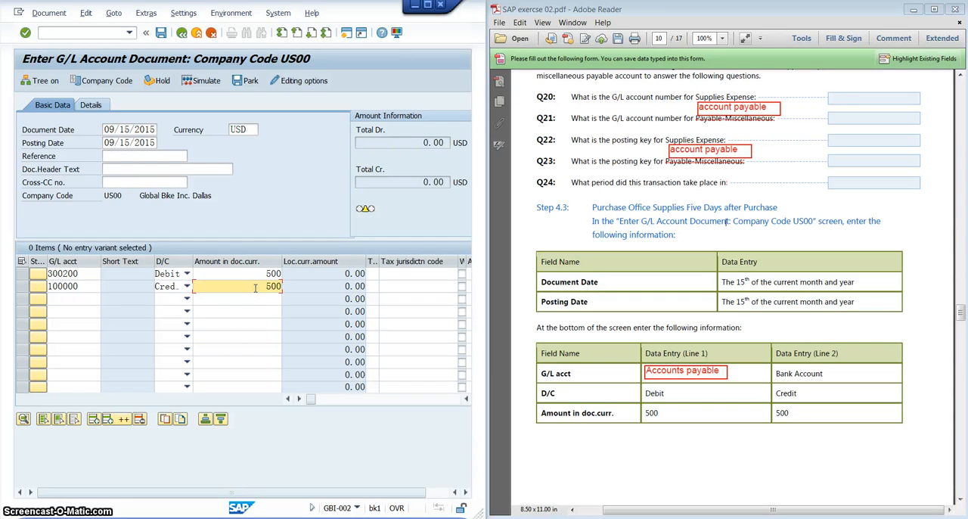
- Check the instructions following the Step 4.3 table, then validate the two line items and post the document
left_click(693, 454)
scroll(703, 454, "down", 6)
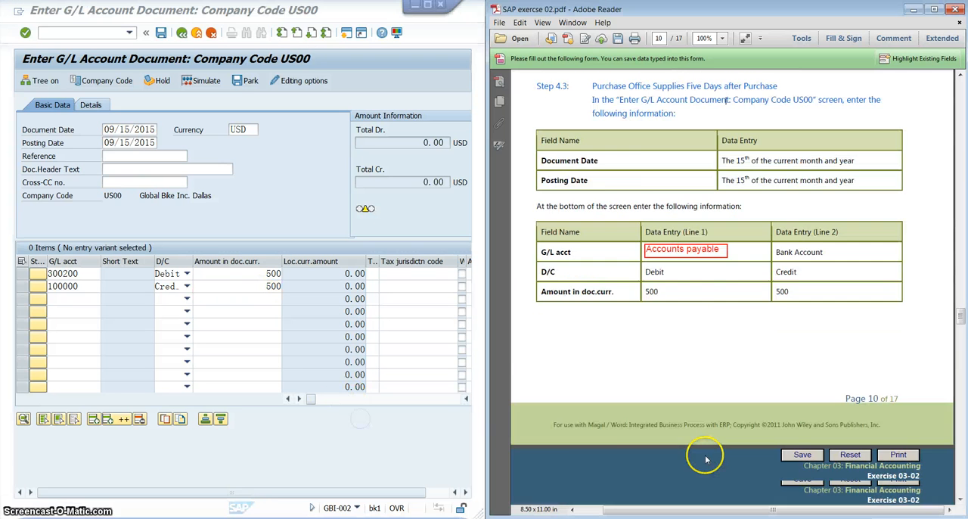
scroll(705, 453, "down", 3)
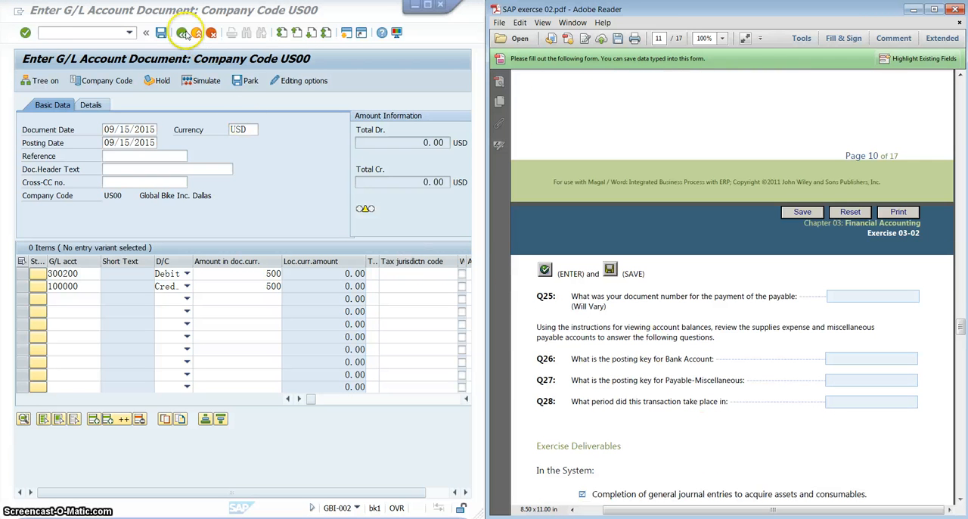
left_click(25, 33)
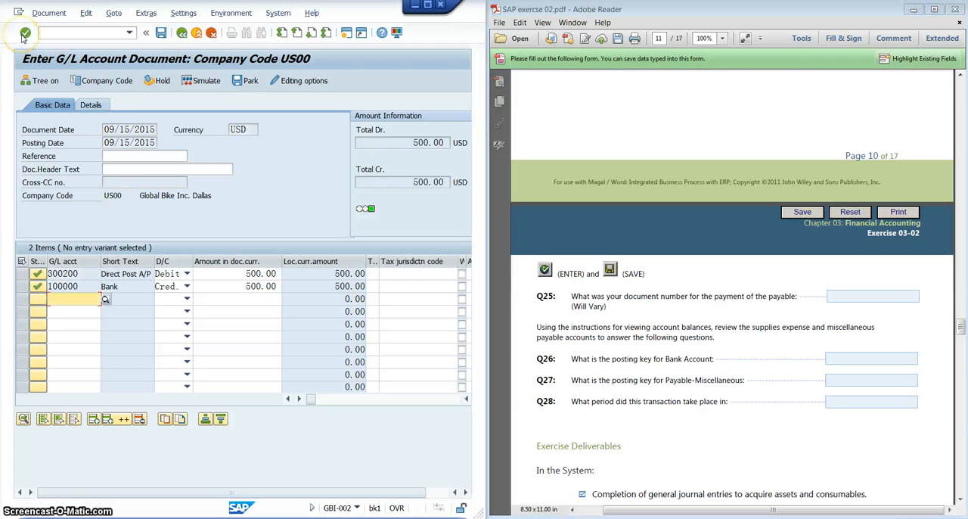
left_click(163, 34)
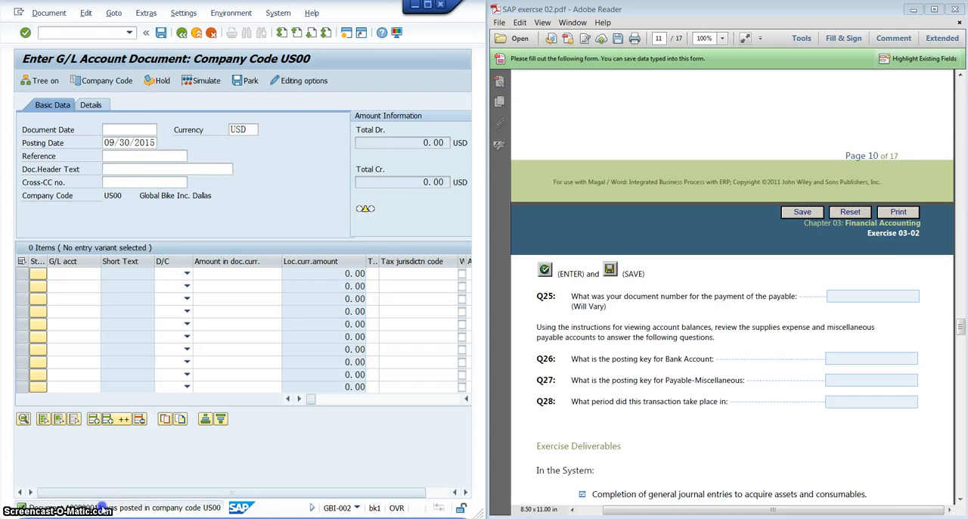
- Copy the document number from the posting message's details for Q25 and close the message details
double_click(101, 507)
double_click(262, 133)
right_click(263, 133)
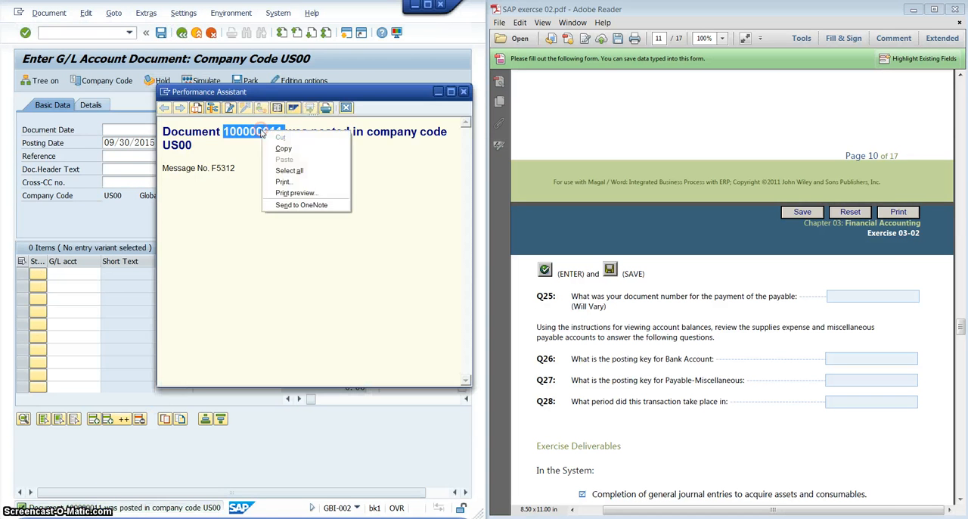
left_click(265, 149)
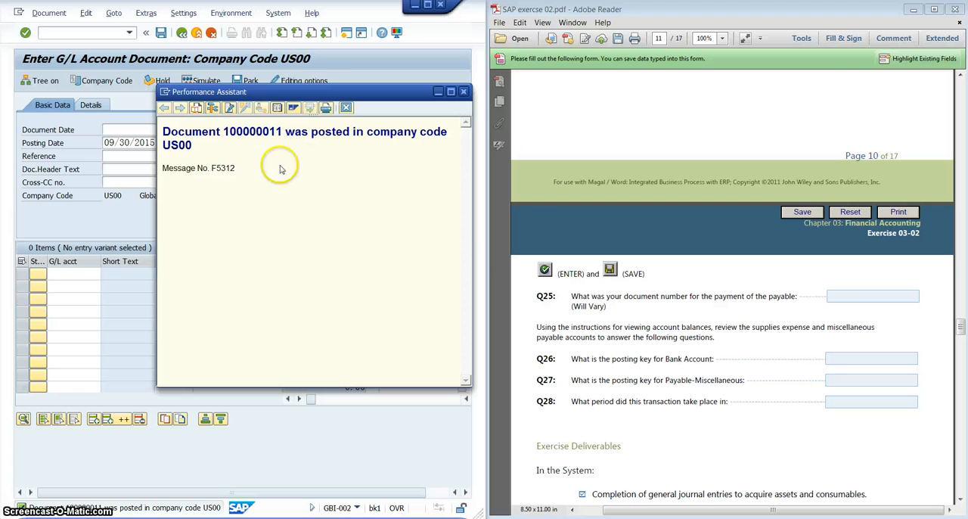
left_click(892, 297)
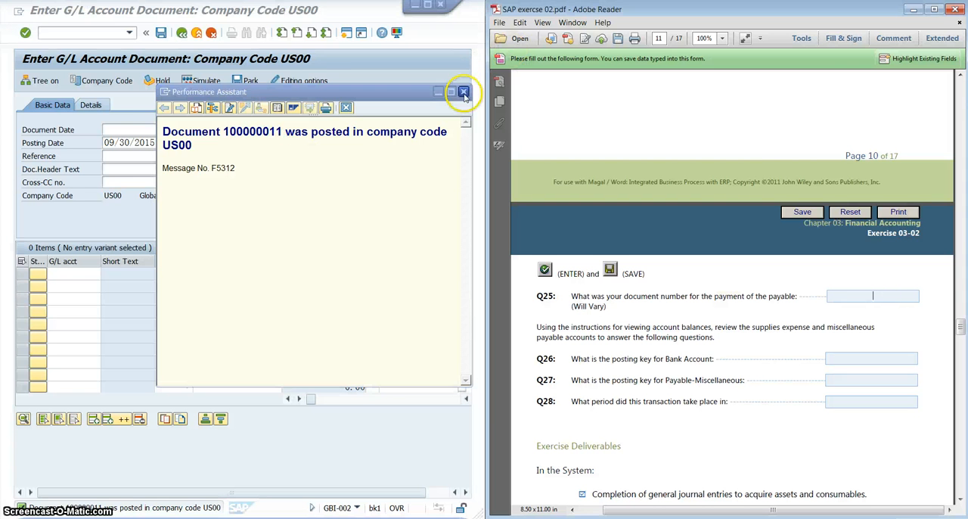
left_click(464, 93)
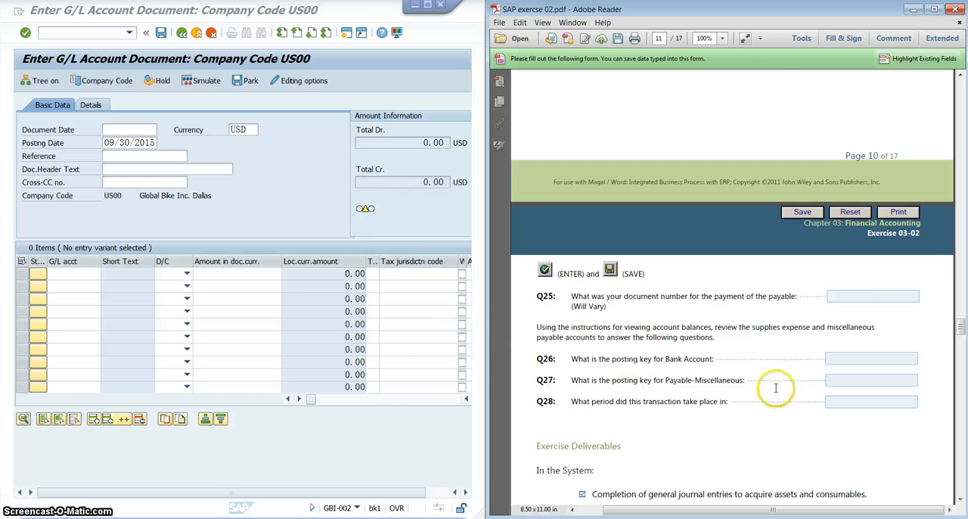
- Compare Q26 about the bank account's posting key with the Step 4.3 line entries and go to its answer field
scroll(775, 387, "up", 2)
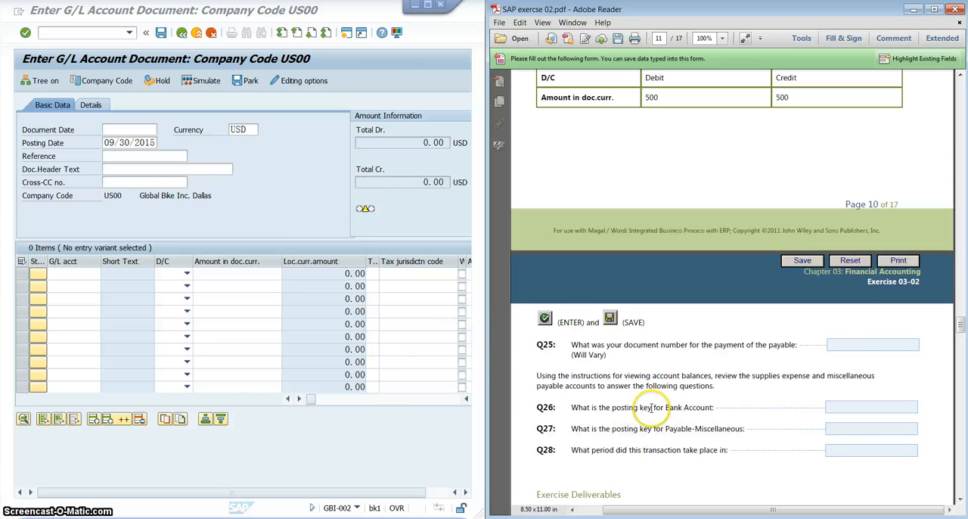
left_click_drag(613, 407, 712, 407)
scroll(764, 272, "up", 5)
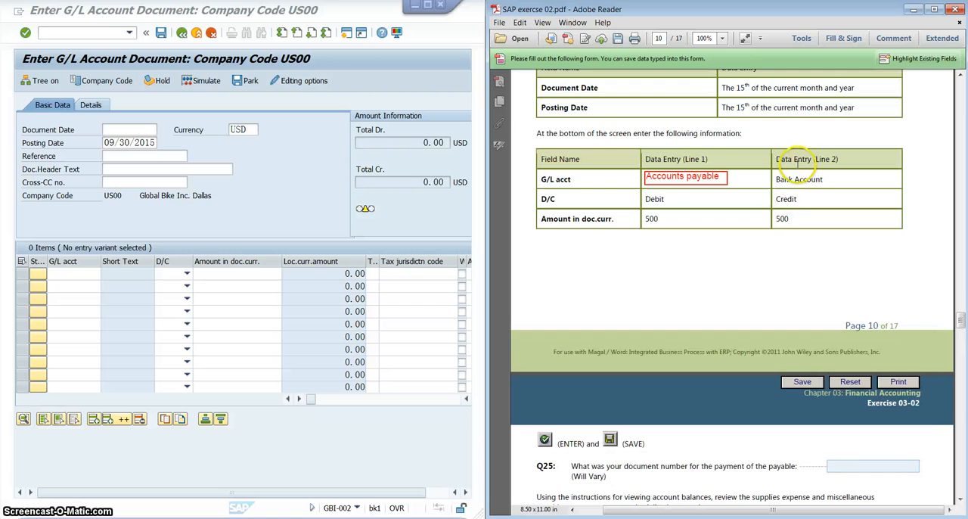
scroll(799, 227, "down", 9)
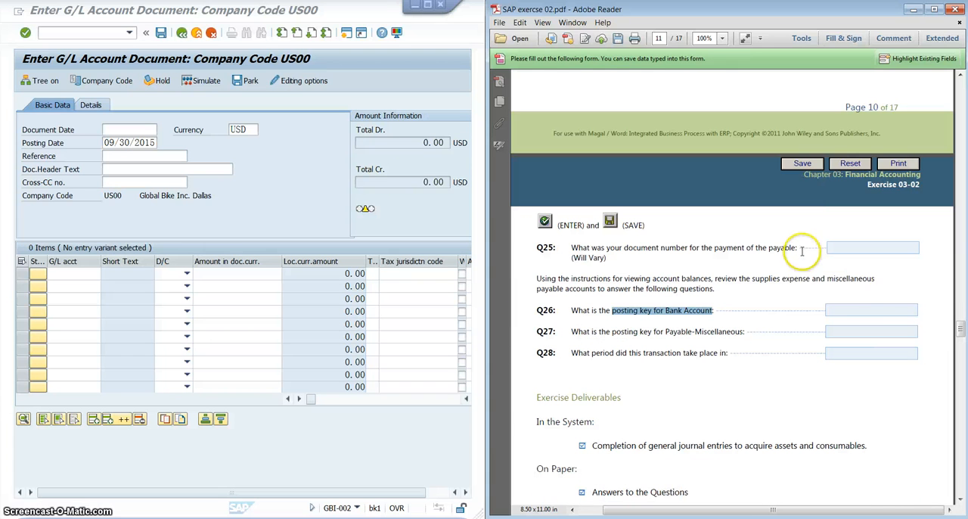
left_click(879, 303)
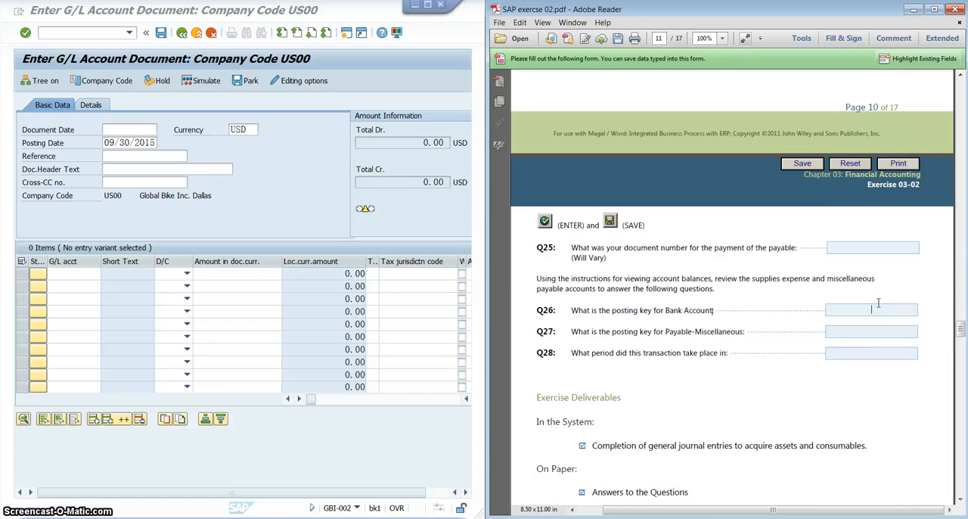
- Strike through the words "Payable-Miscellaneous" in Q27
left_click(666, 332)
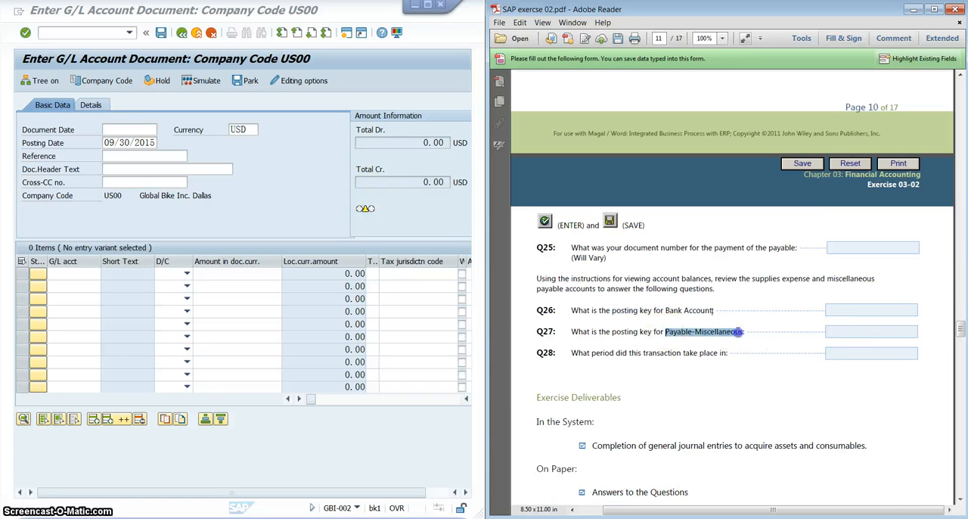
right_click(745, 331)
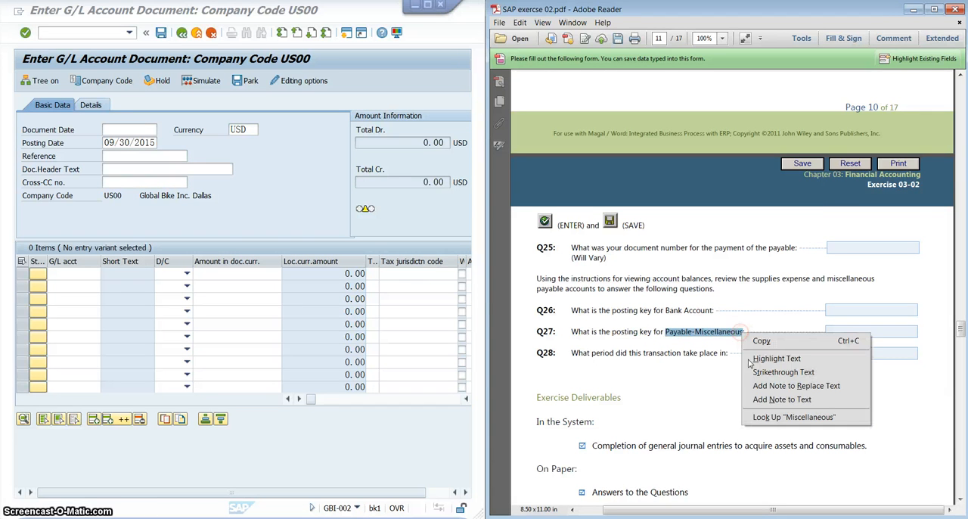
left_click(768, 383)
left_click(886, 331)
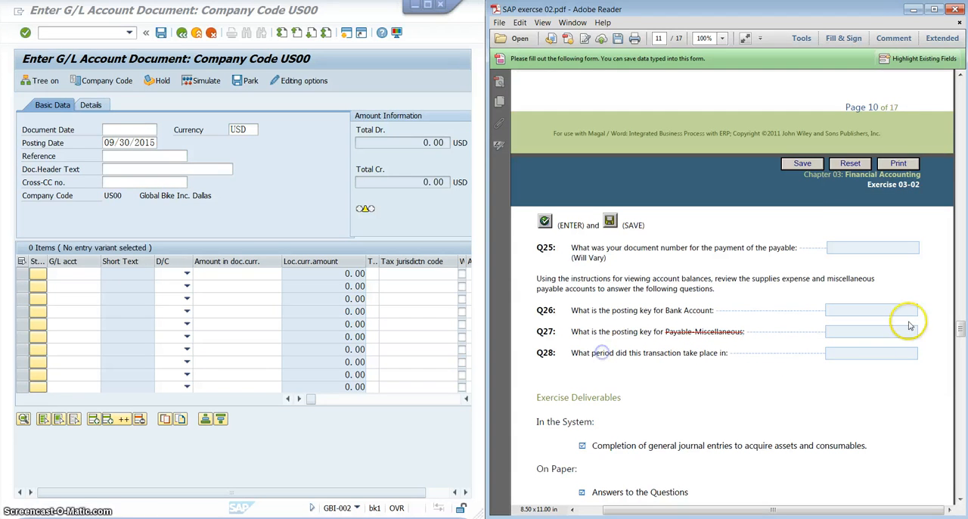
- Read the Step 5 rent payment instructions and strike through "Posting" in the Step 5.1 navigation path
scroll(878, 363, "down", 10)
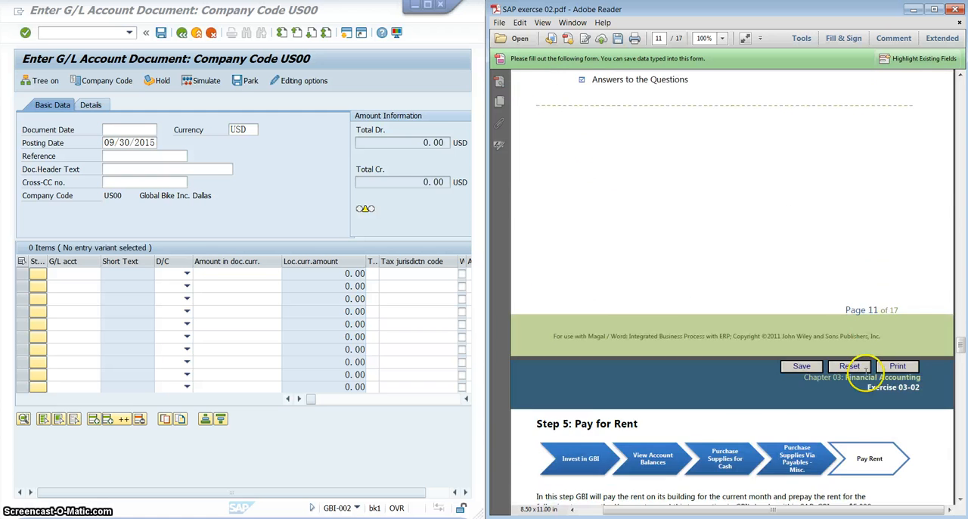
scroll(866, 365, "down", 5)
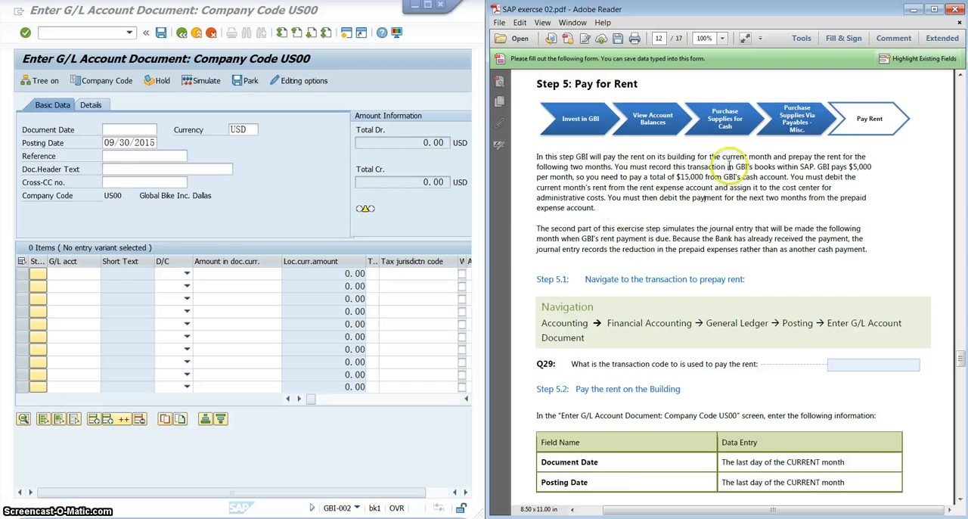
scroll(780, 217, "down", 4)
scroll(780, 218, "down", 1)
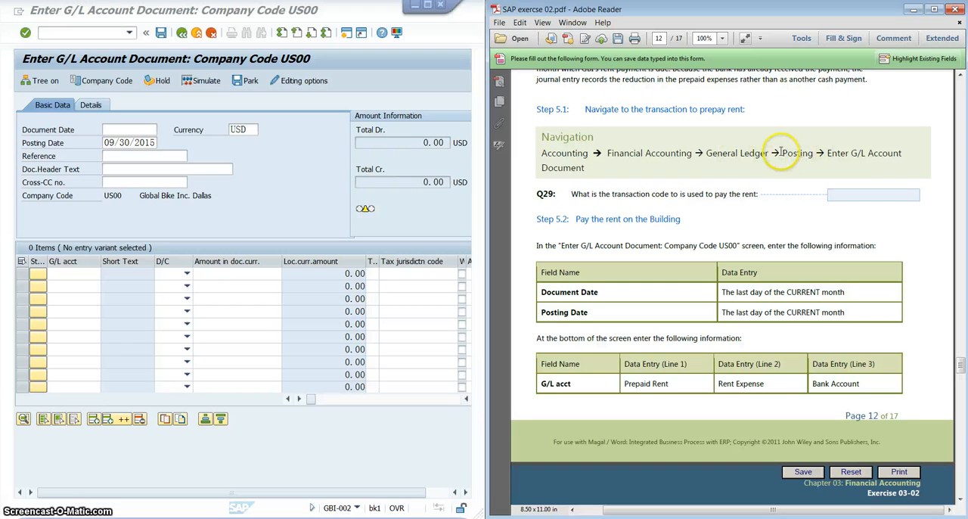
right_click(809, 155)
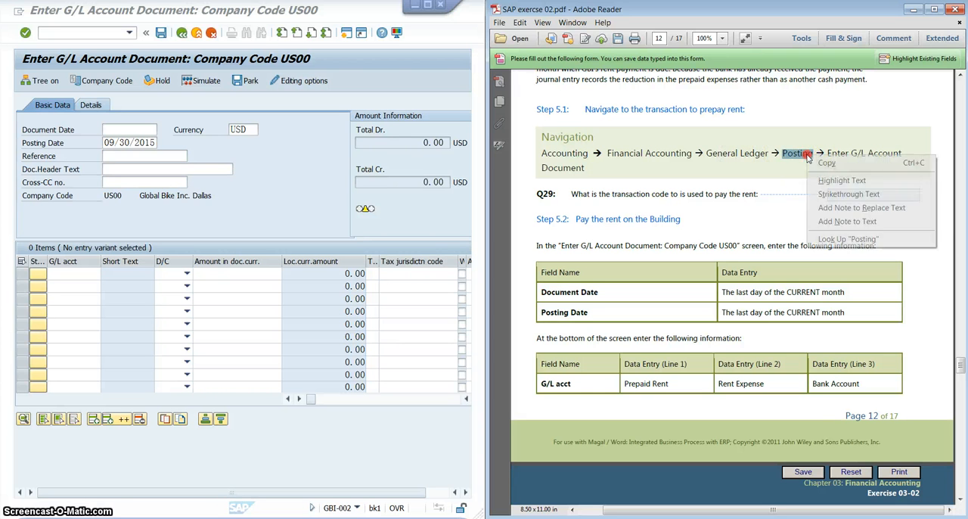
left_click(829, 195)
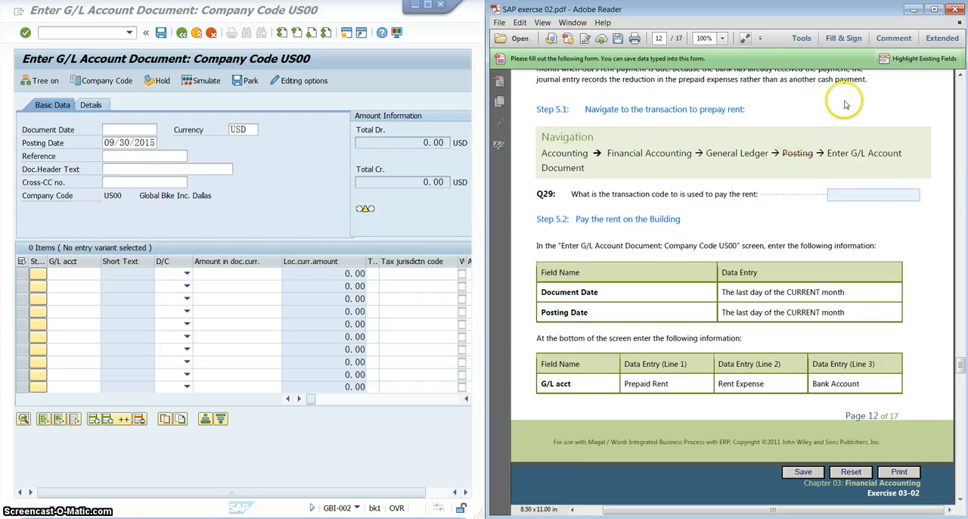
- Add a text box reading "document entry" above "Enter G/L Account" in the Step 5.1 navigation path
left_click(893, 38)
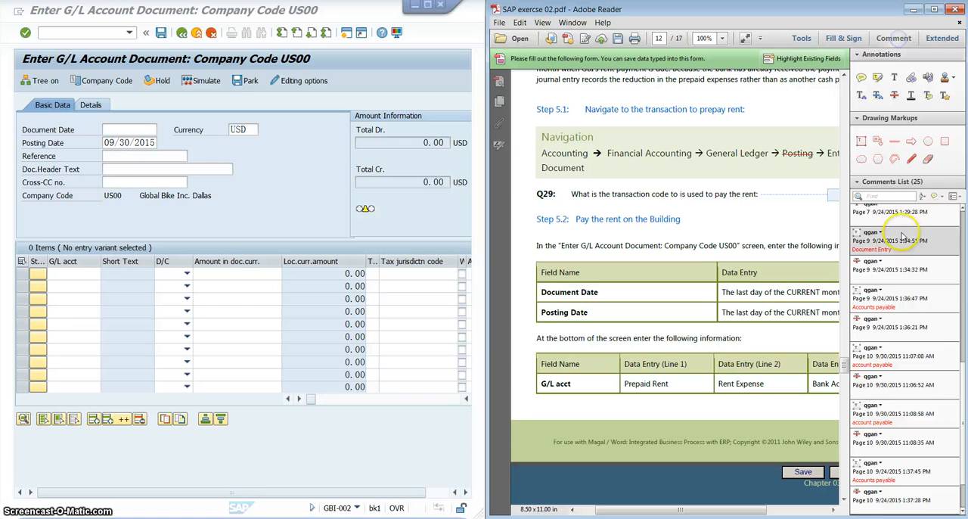
left_click(861, 142)
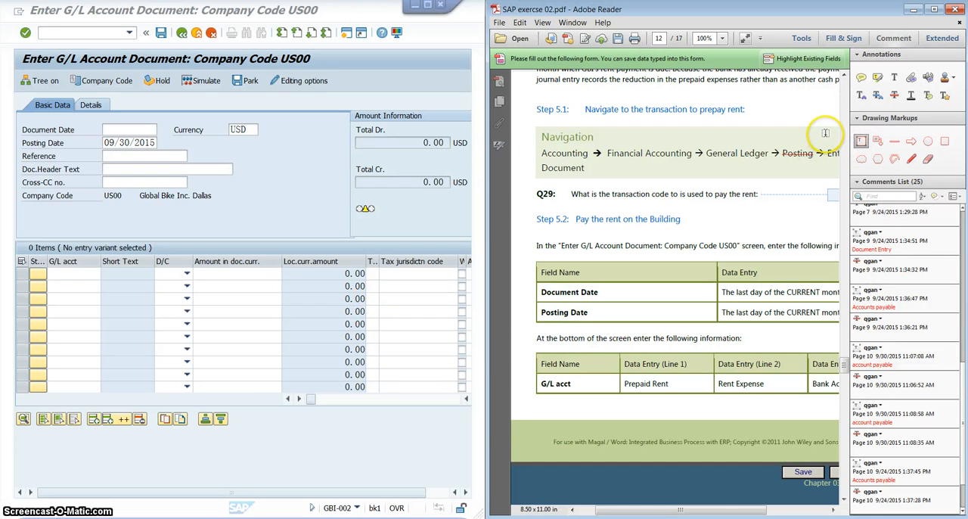
left_click(825, 136)
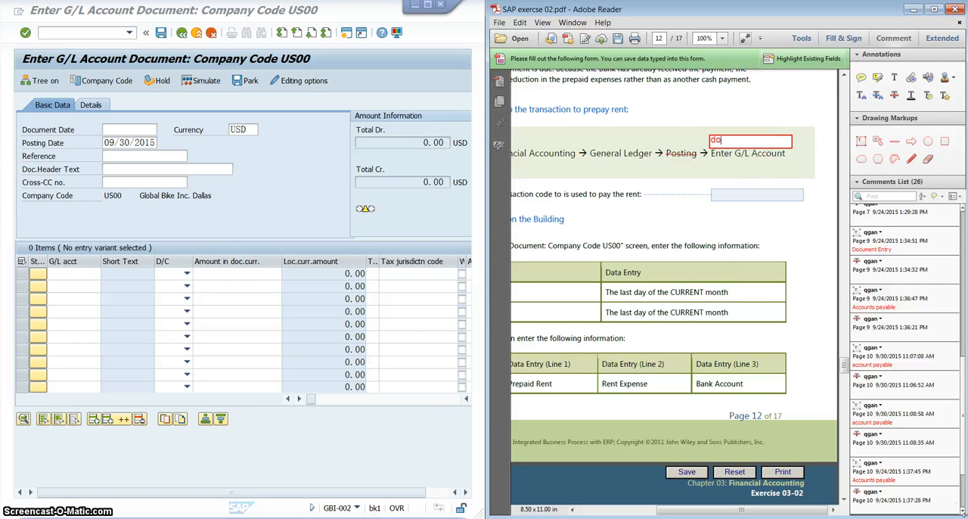
type("document entry")
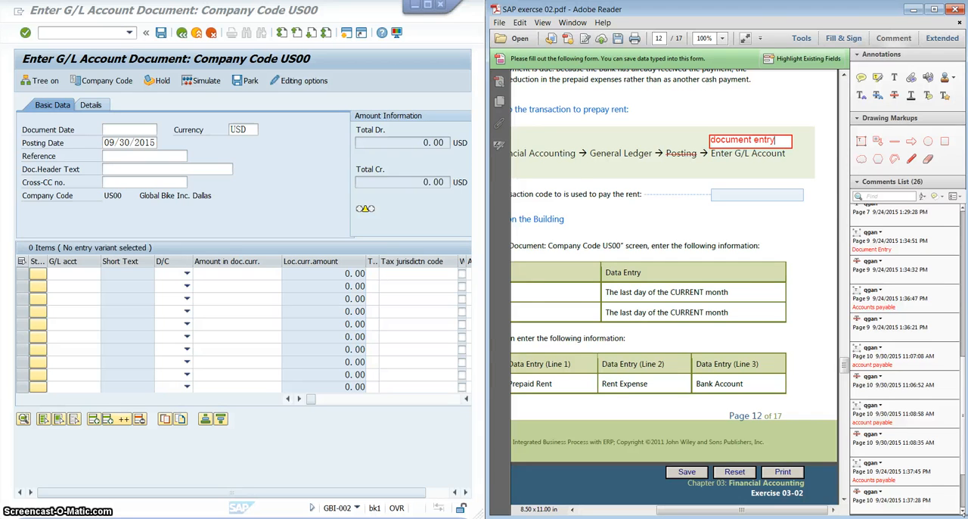
- Hide the PDF commenting tools and make the SAP status bar display the transaction code for Q29
left_click(894, 38)
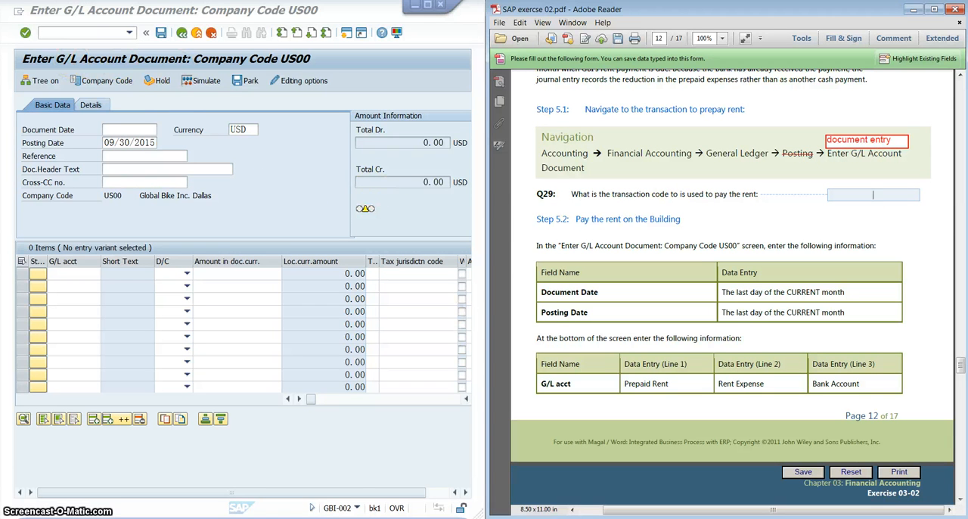
left_click(358, 513)
left_click(357, 508)
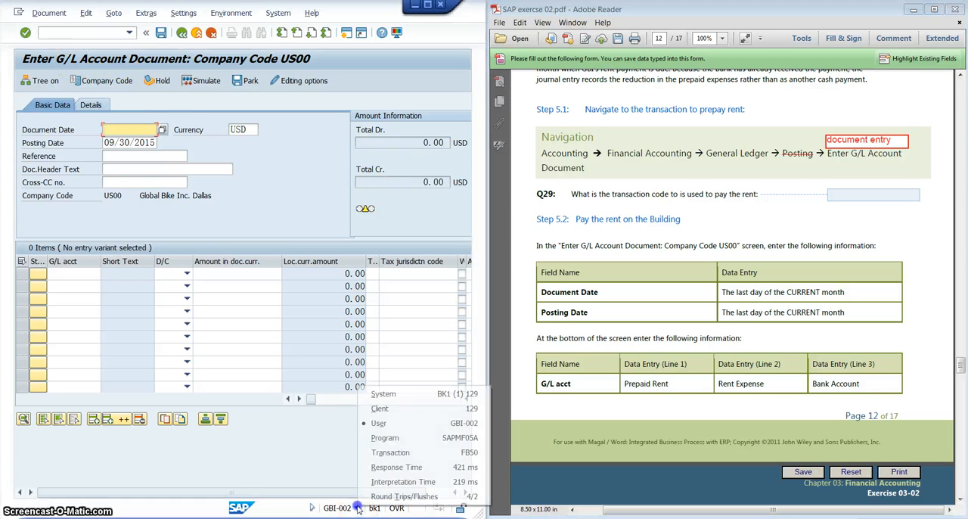
left_click(378, 457)
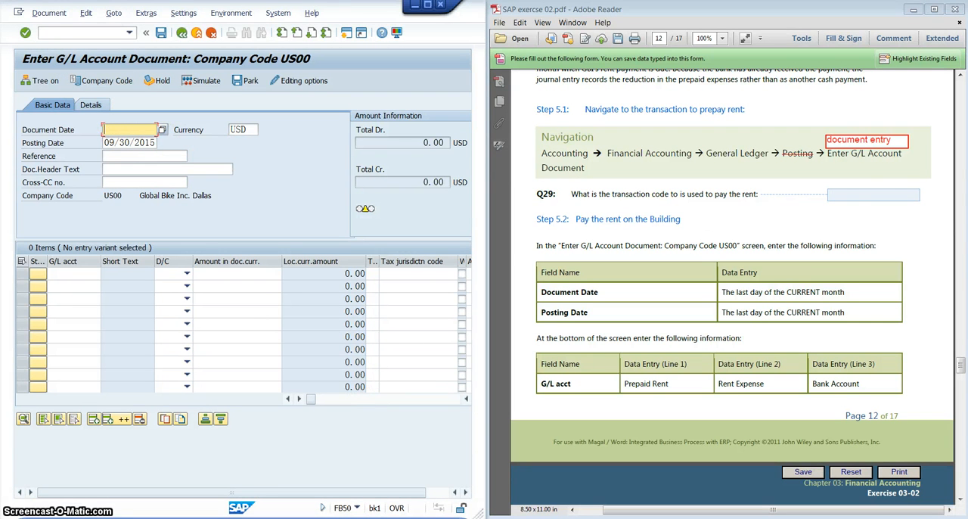
- Read the Step 5.2 header data and set the G/L document's Document Date to 09/30/2015 using the calendar
left_click(841, 204)
scroll(840, 203, "down", 2)
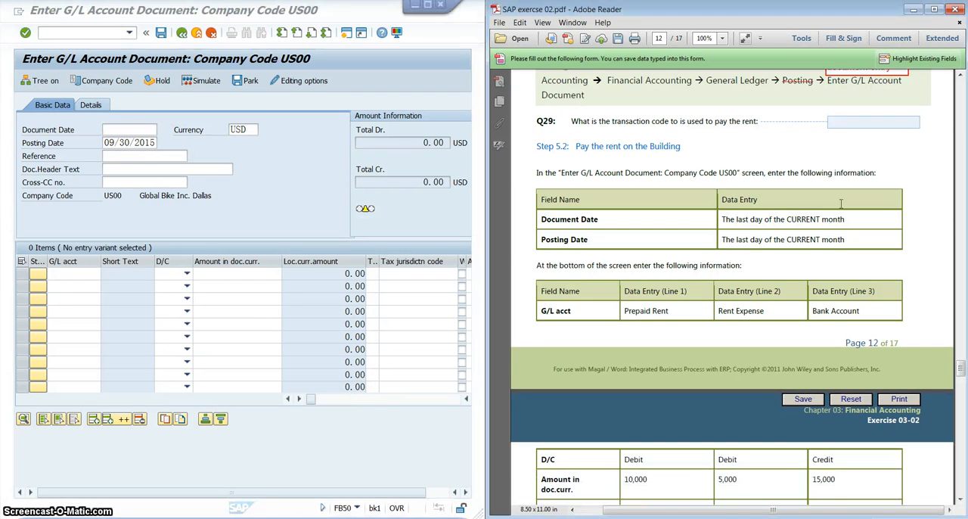
scroll(714, 158, "down", 1)
scroll(681, 151, "down", 1)
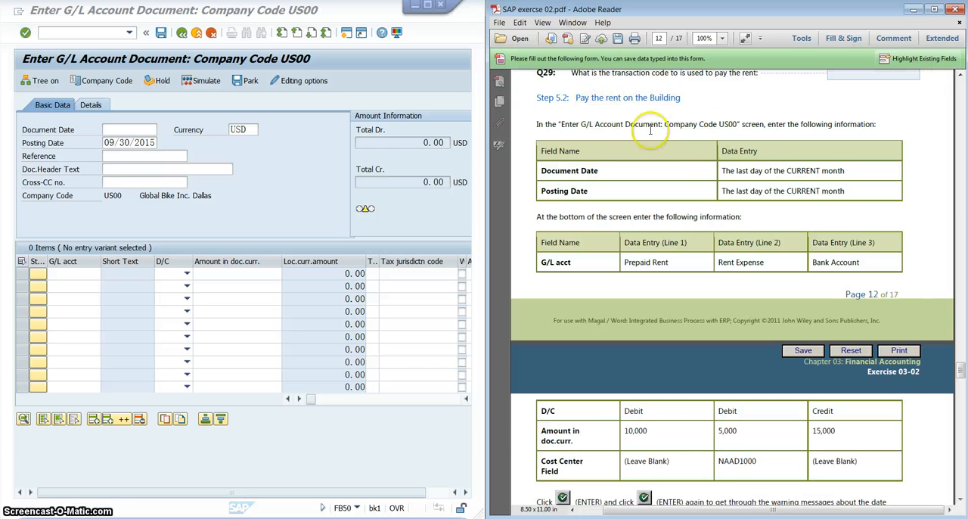
scroll(779, 122, "up", 1)
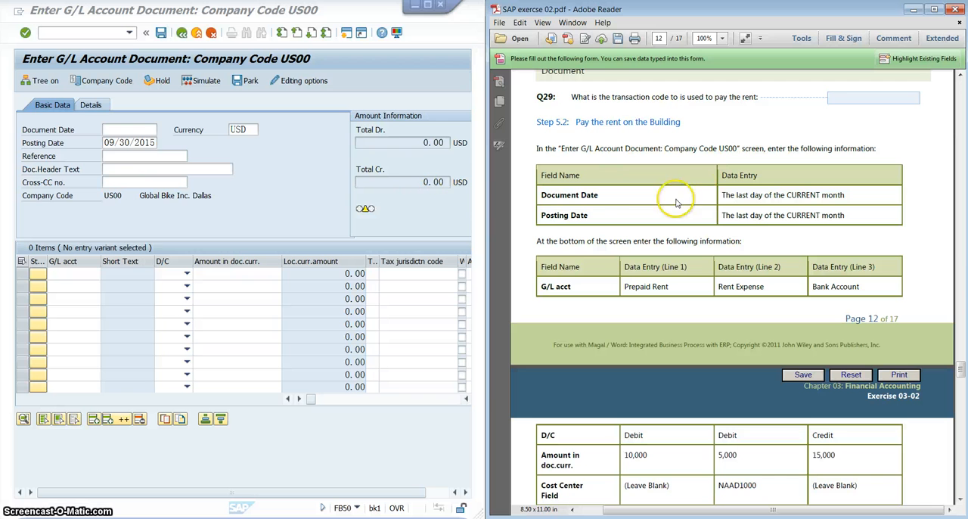
left_click(807, 195)
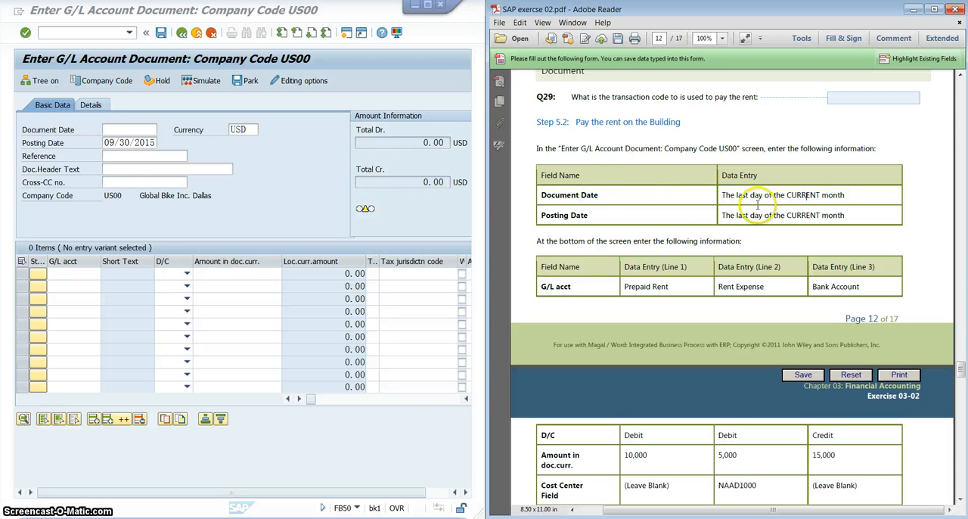
left_click(127, 130)
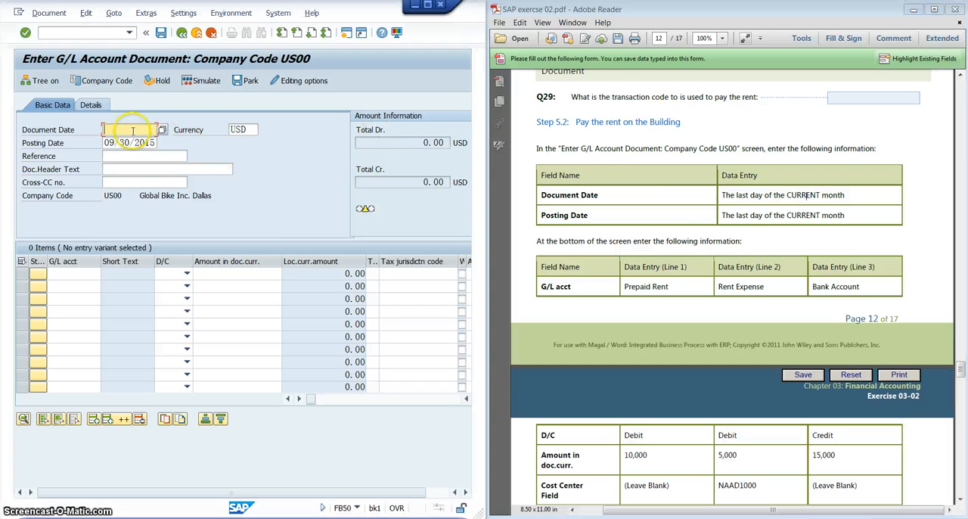
left_click(163, 131)
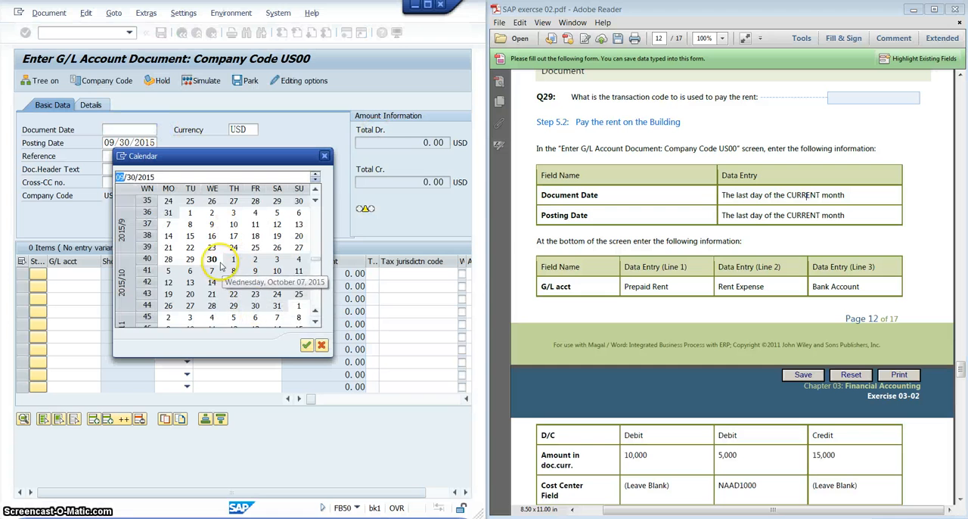
double_click(212, 260)
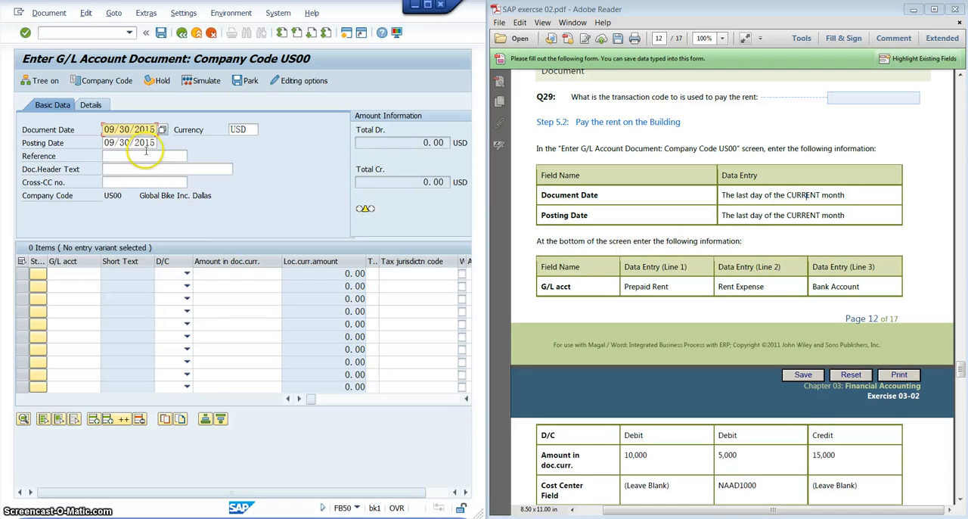
left_click(143, 144)
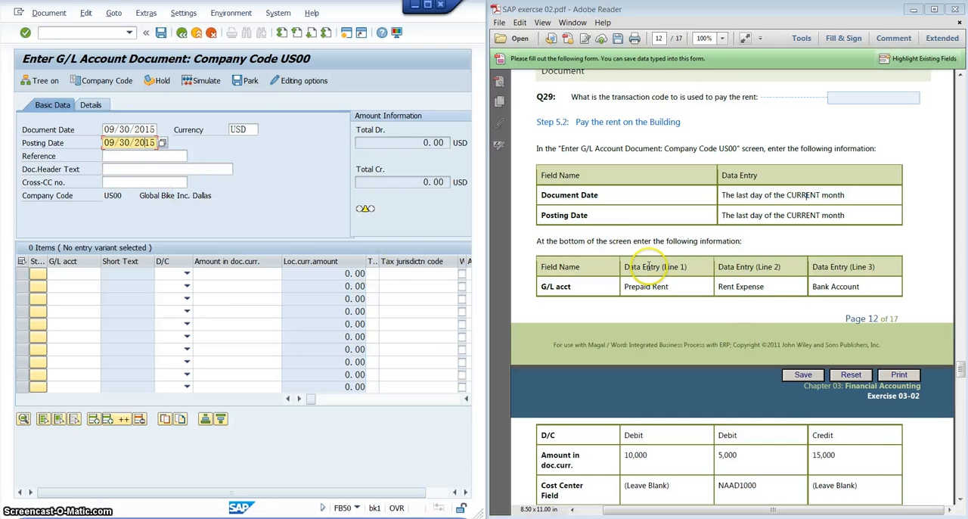
- Look up the G/L accounts sorted by long text and assign Prepaid Rent (215000) to the first line item
left_click(637, 239)
scroll(637, 241, "down", 3)
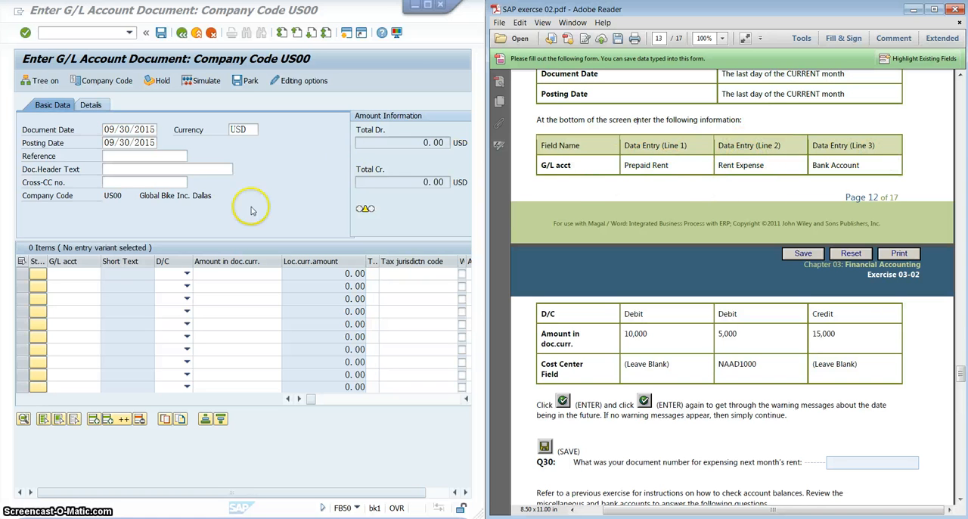
left_click(83, 277)
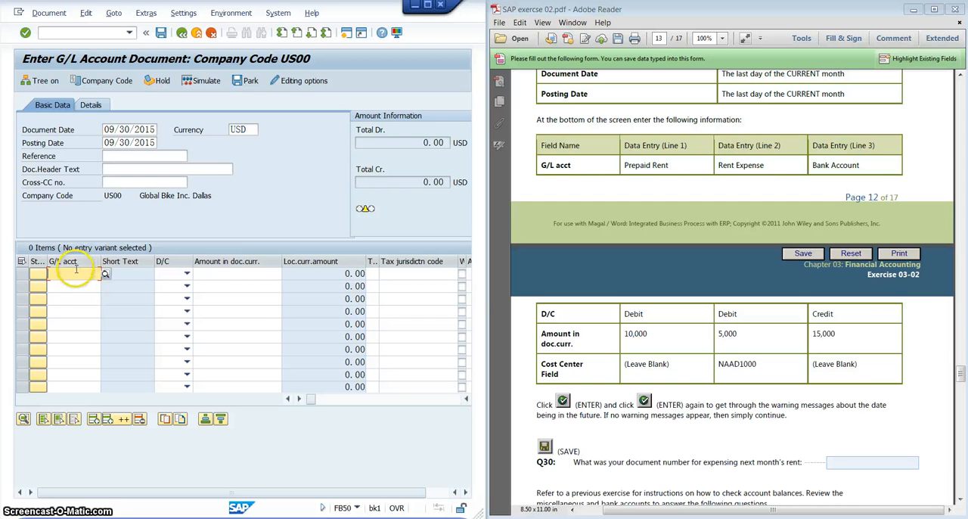
left_click(104, 276)
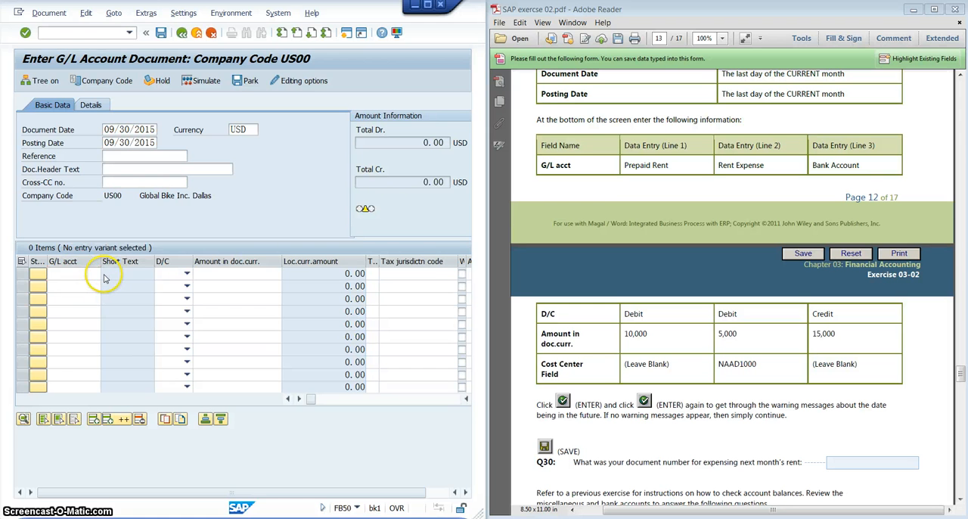
left_click_drag(203, 260, 206, 130)
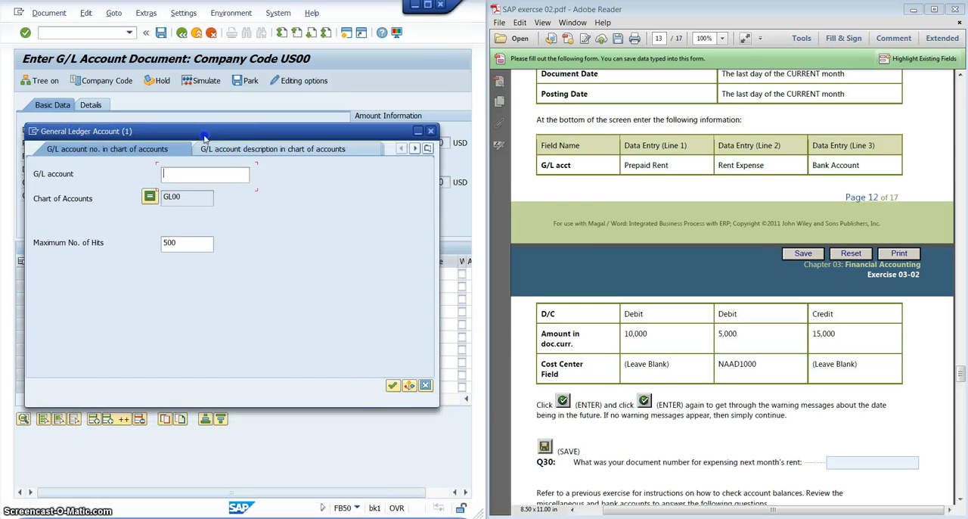
left_click(392, 387)
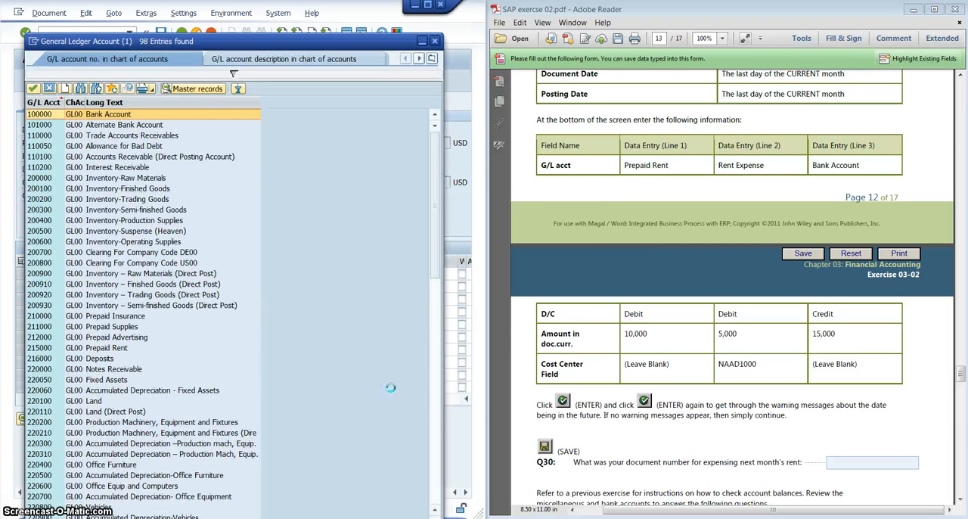
left_click(137, 103)
left_click(139, 103)
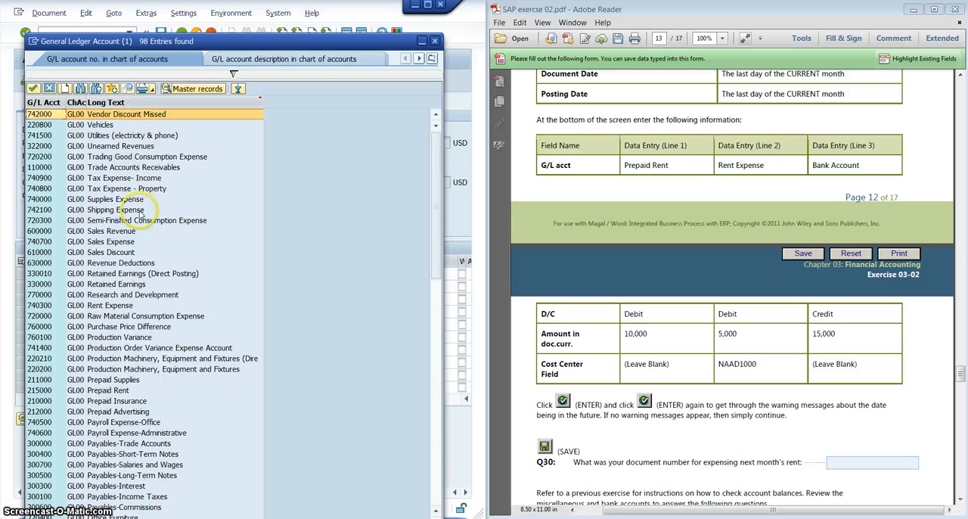
left_click(127, 390)
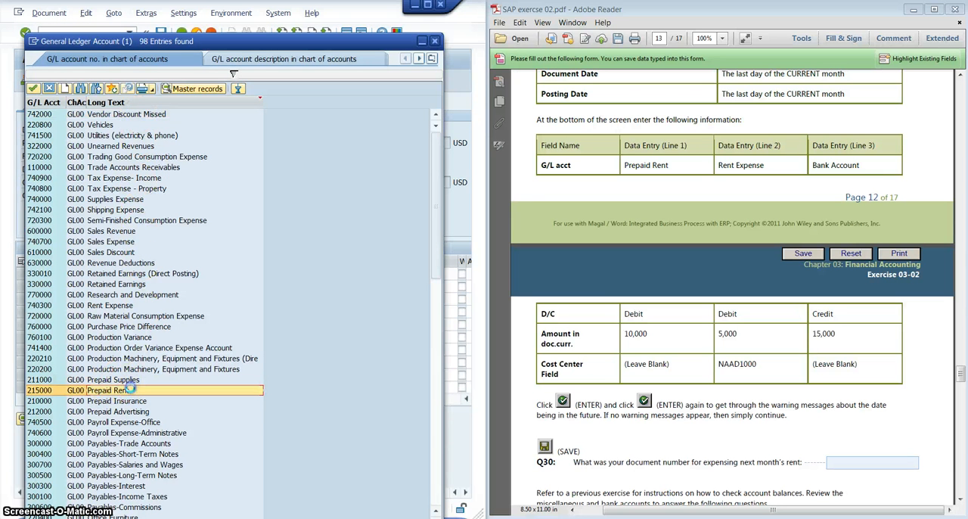
double_click(131, 389)
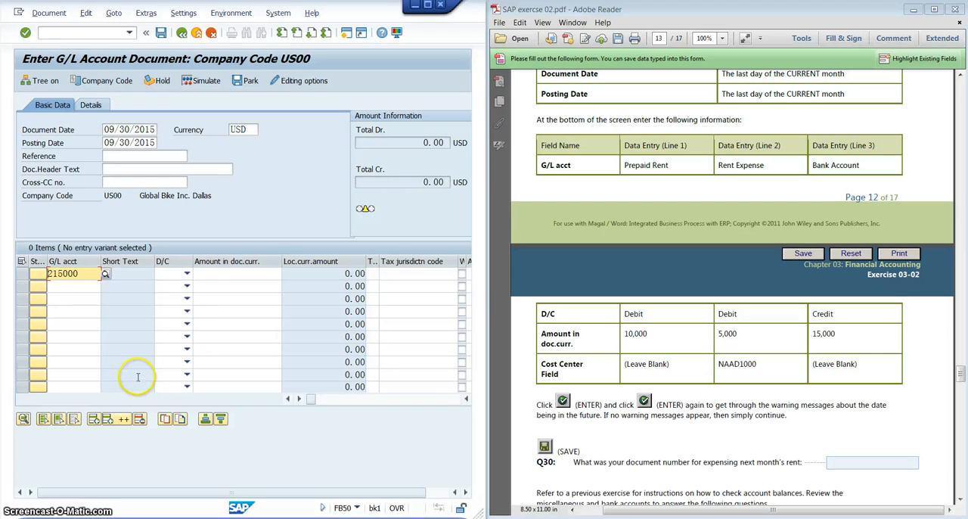
- Set the Prepaid Rent line to Debit with a document currency amount of 10000
left_click(184, 274)
left_click(180, 299)
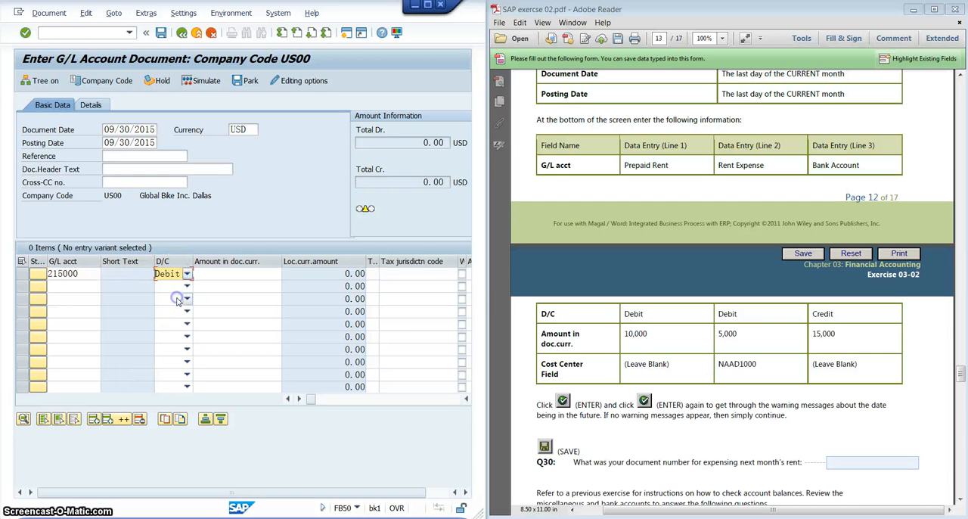
left_click(238, 273)
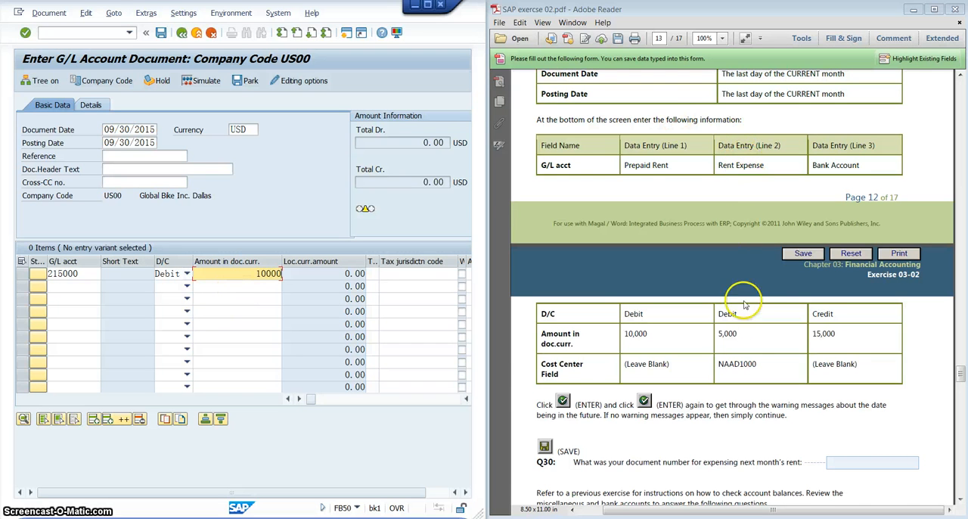
- Look up the G/L accounts again and assign Rent Expense (740300) to the second line item
left_click(65, 286)
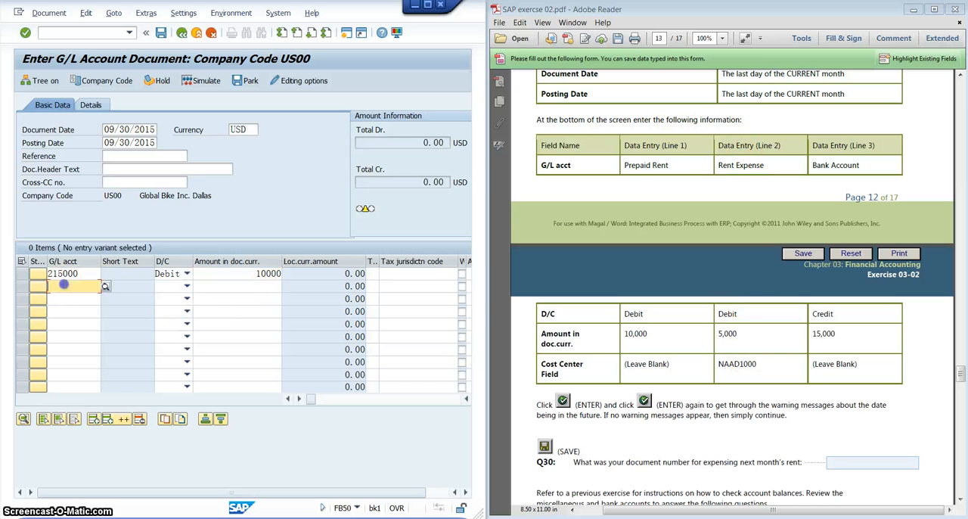
left_click(105, 286)
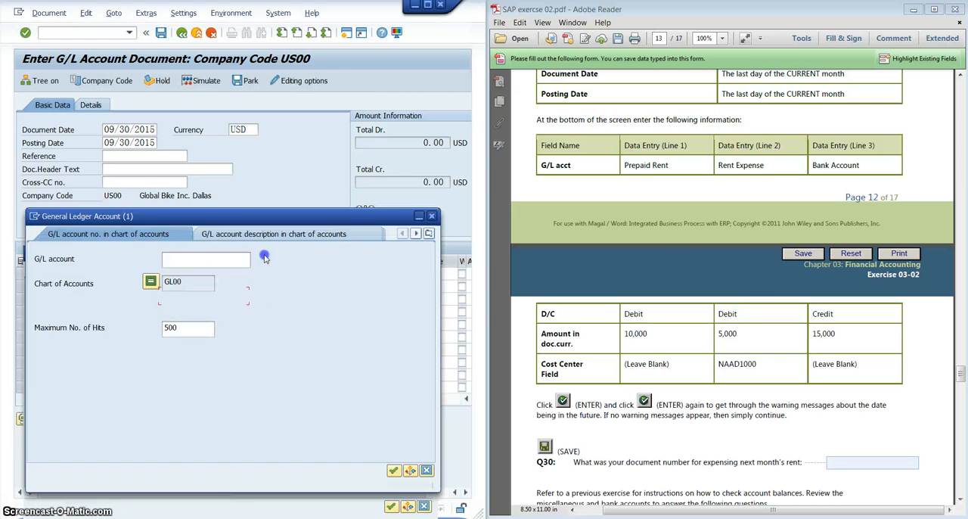
left_click(399, 393)
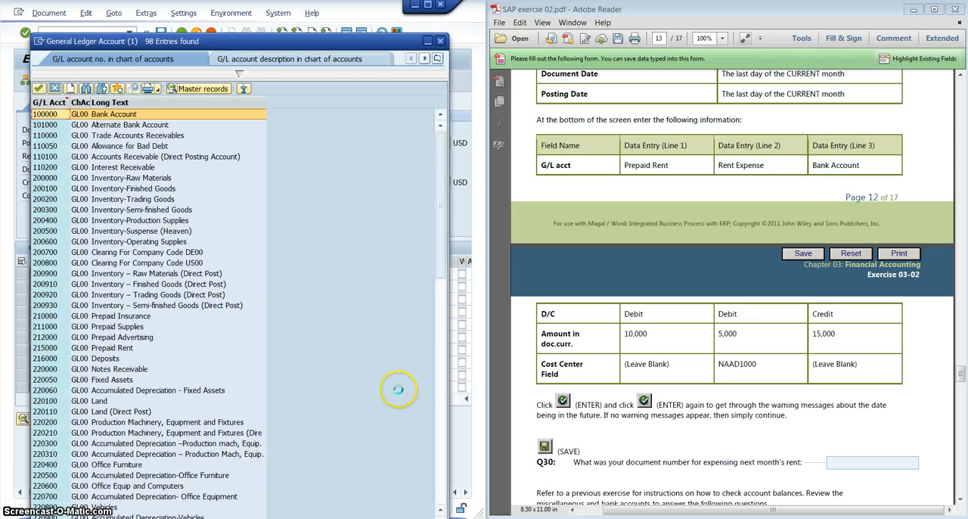
left_click(172, 102)
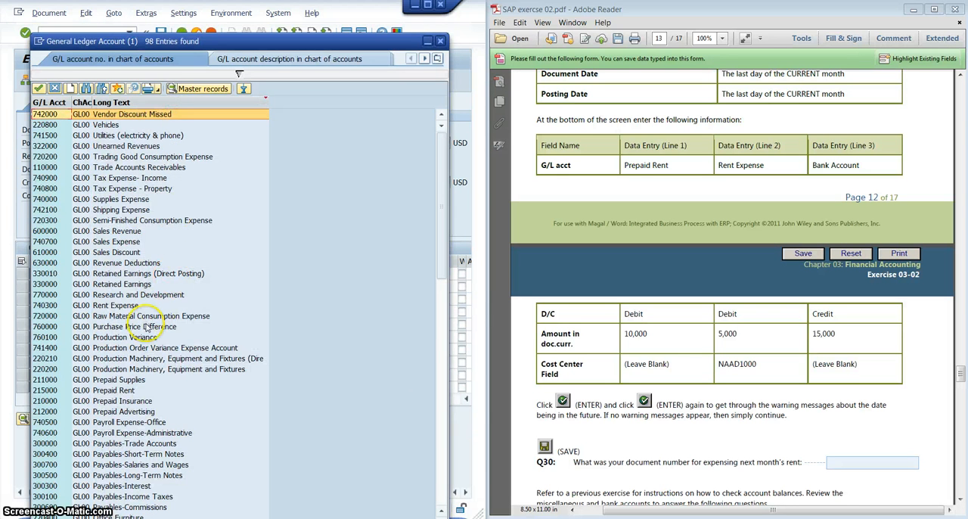
double_click(143, 305)
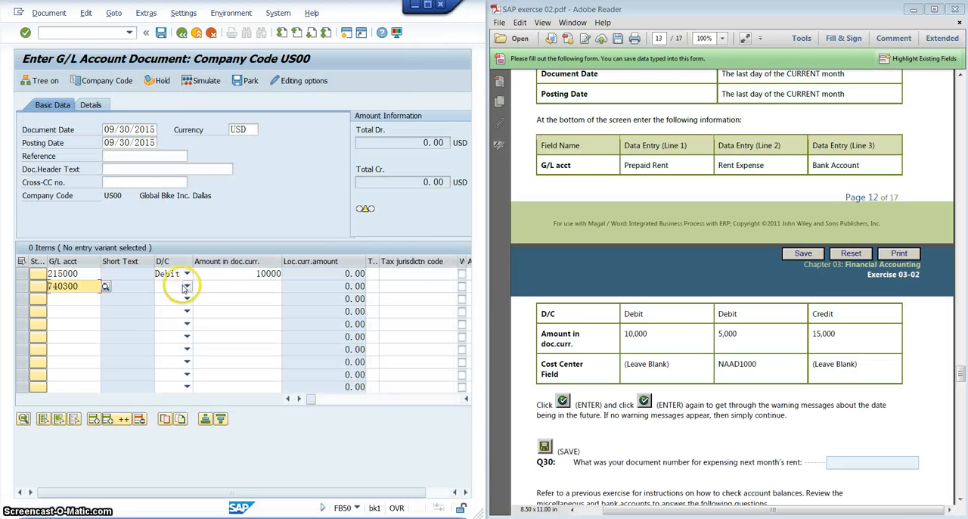
- Set the Rent Expense line to Debit with a document currency amount of 5000
left_click(186, 286)
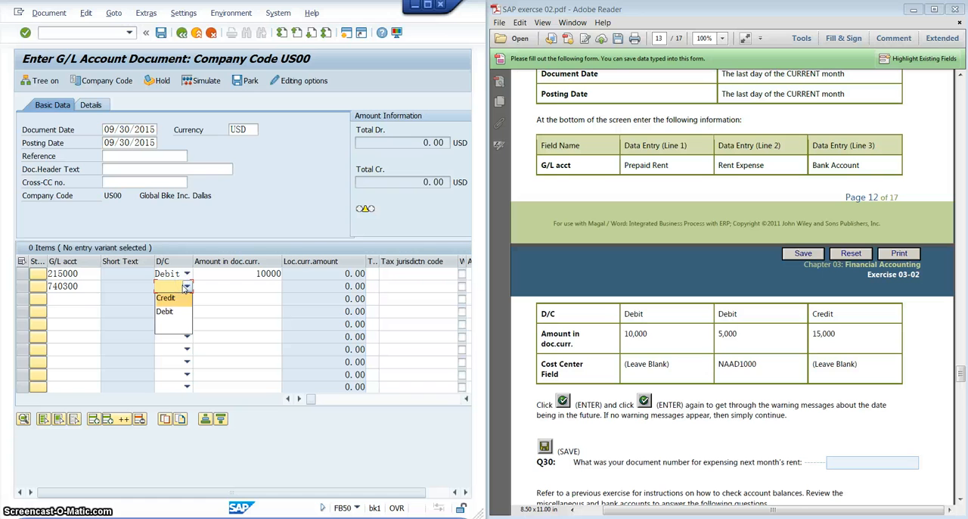
left_click(171, 311)
left_click(272, 287)
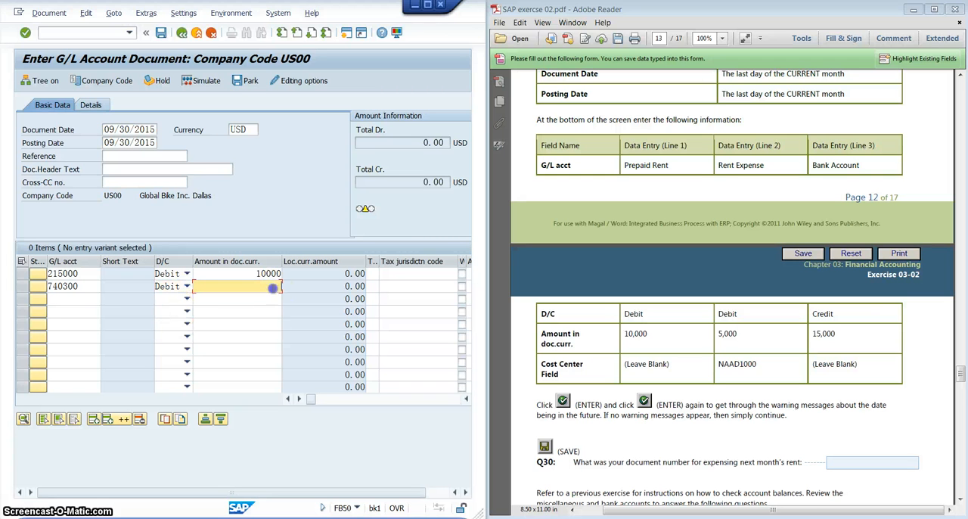
type("5000")
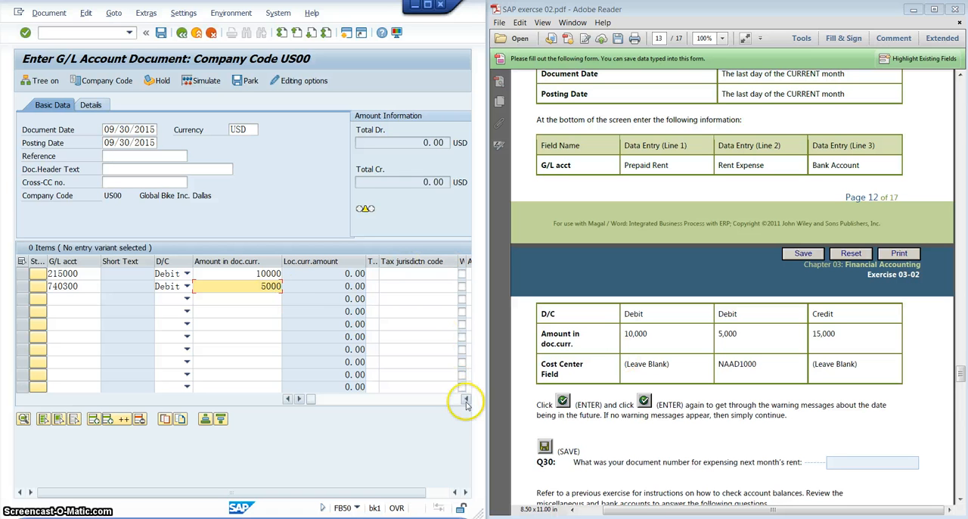
- Enter cost center NAAD1000 on the first line item, account 215000
left_click_drag(395, 494, 441, 495)
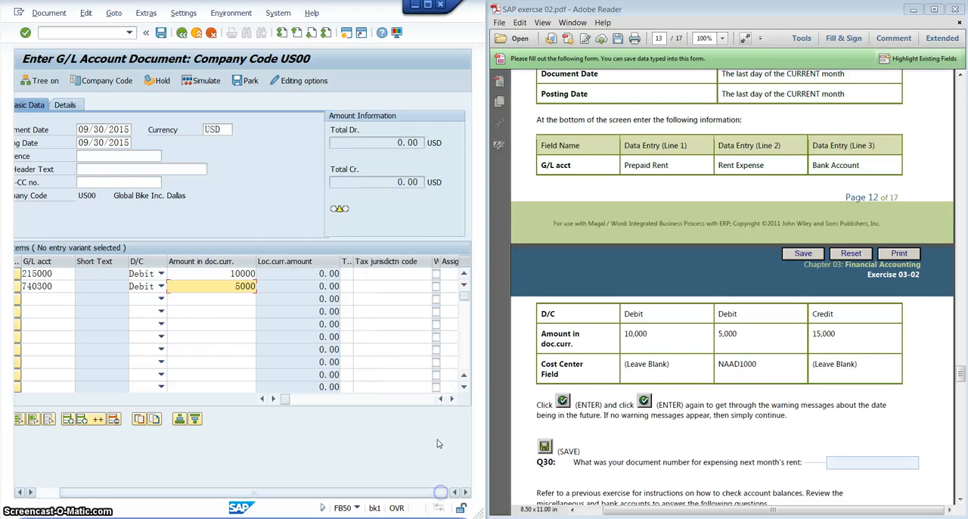
left_click(451, 399)
left_click(451, 399)
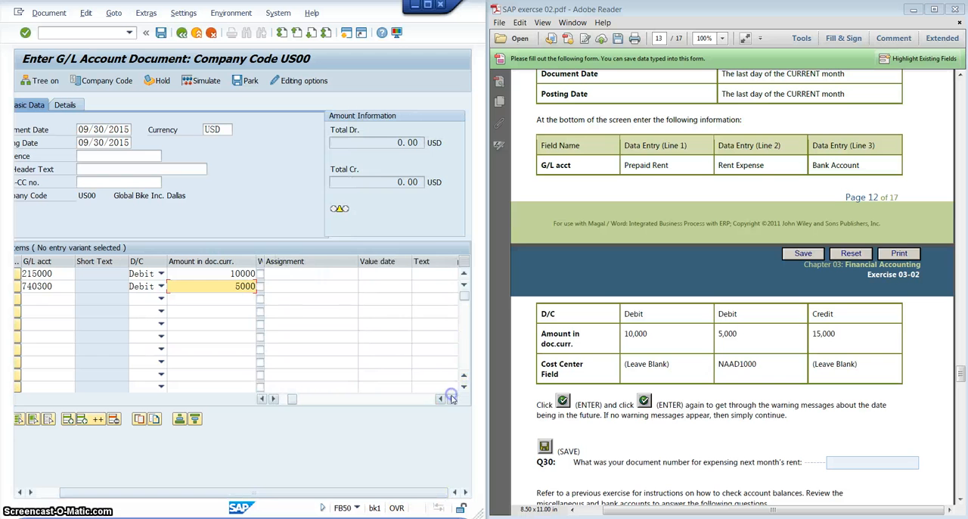
left_click(452, 399)
left_click(451, 399)
left_click(451, 398)
left_click(374, 273)
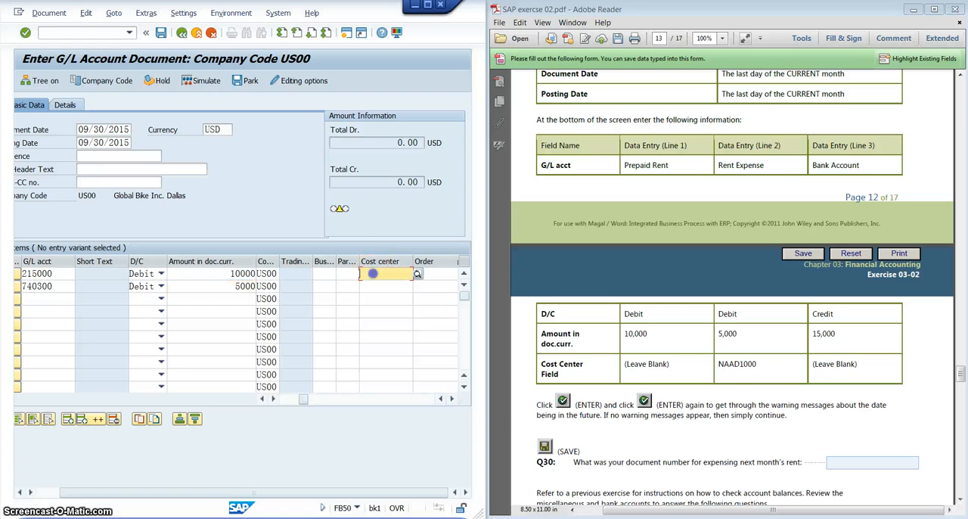
type("NAAD")
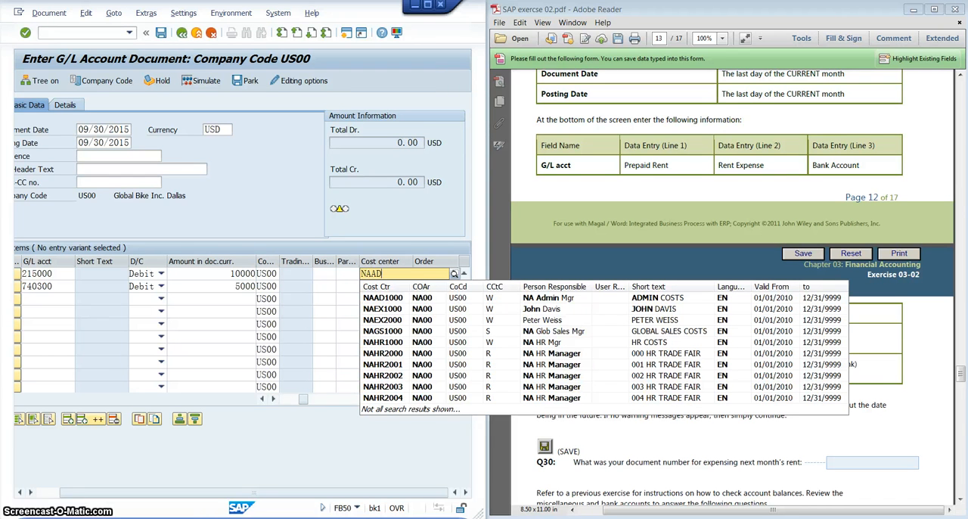
type("1000")
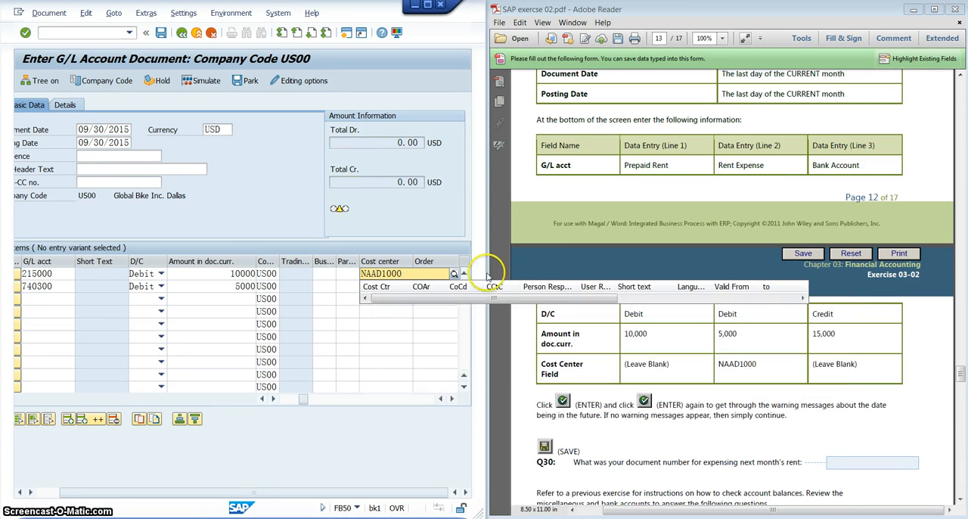
left_click(436, 226)
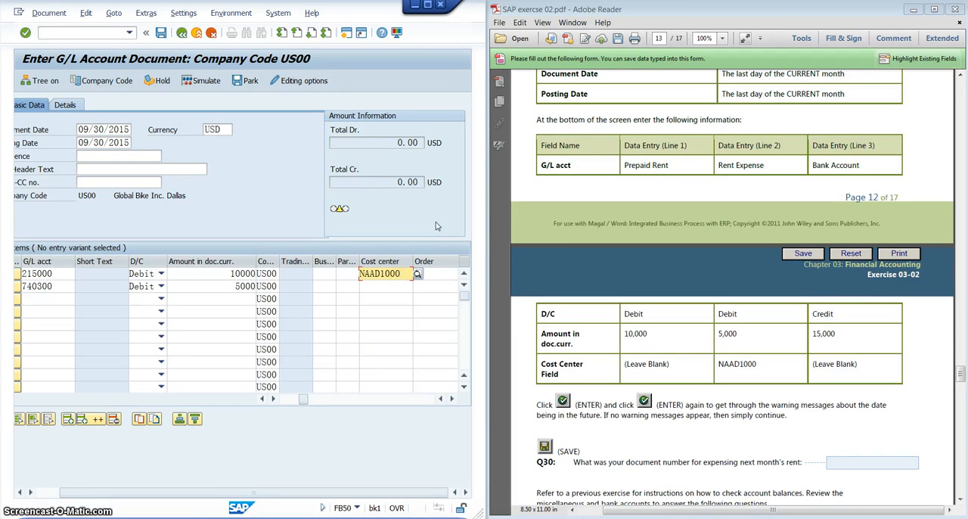